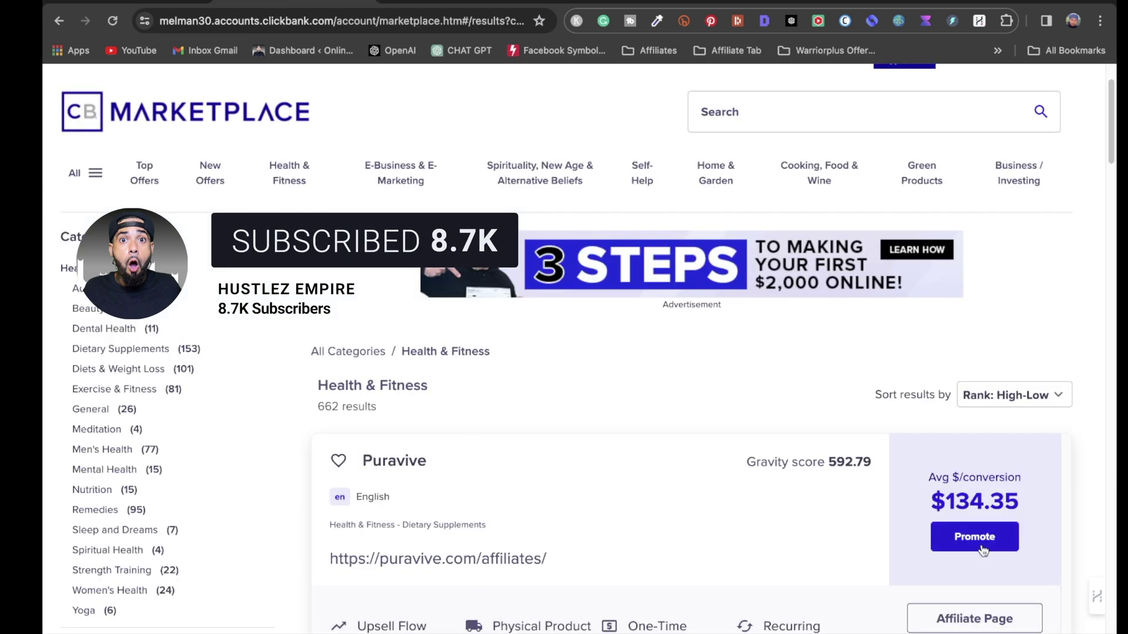
Create a HopLink affiliate link for the Puravive offer with no tracking ID and copy the encrypted link
click(983, 551)
click(637, 558)
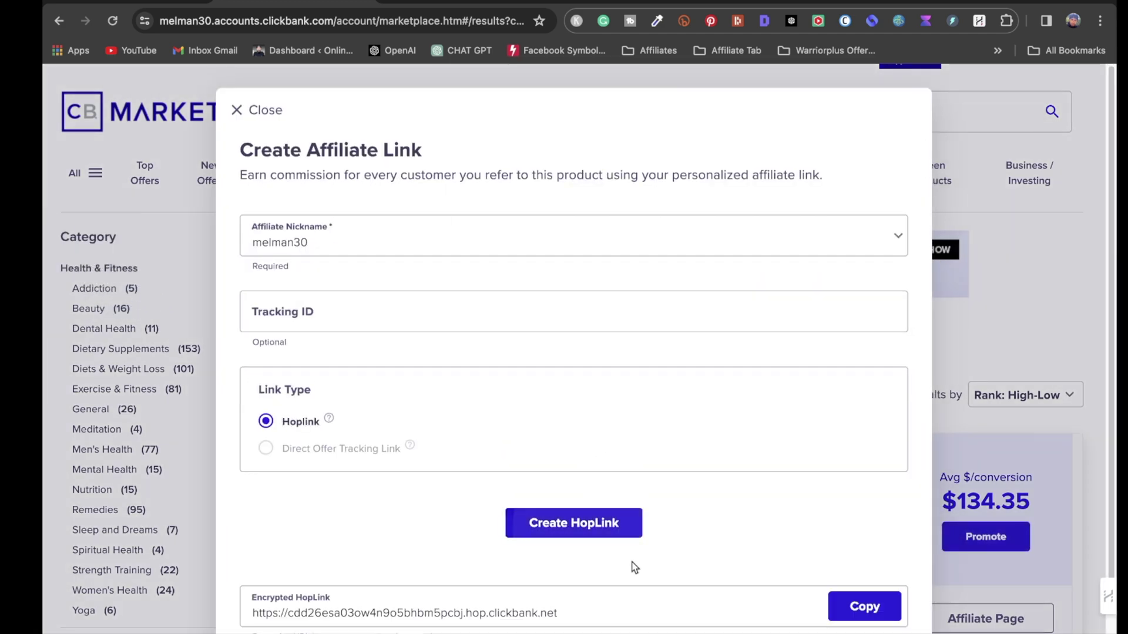
click(878, 608)
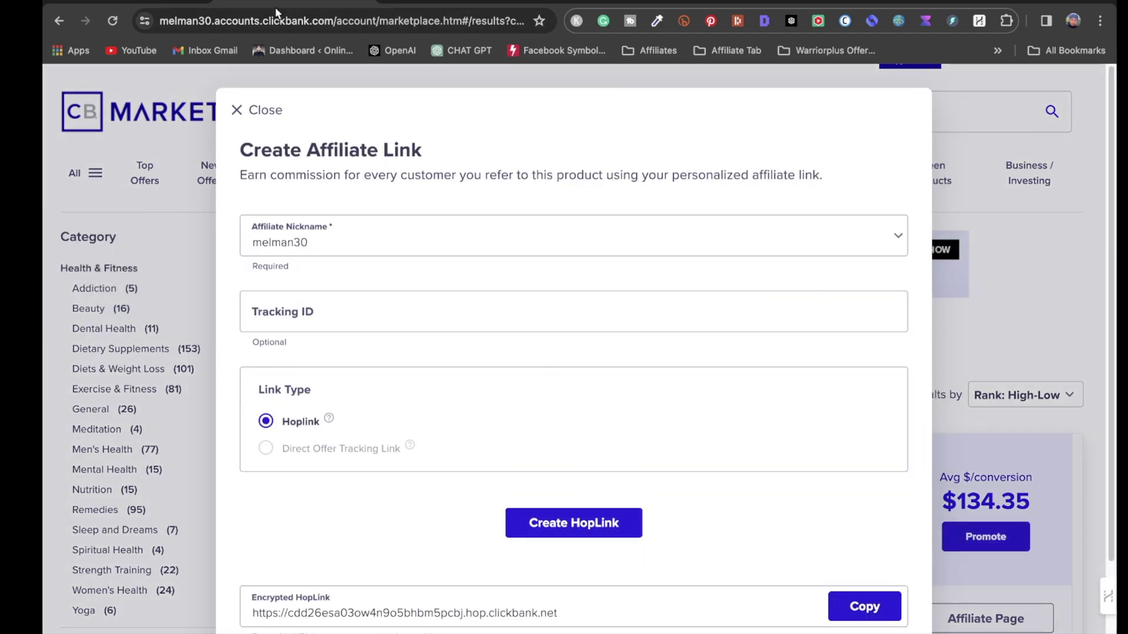
Duplicate the marketplace browser tab, load the copied affiliate link in it and look over the Puravive sales page
right_click(336, 1)
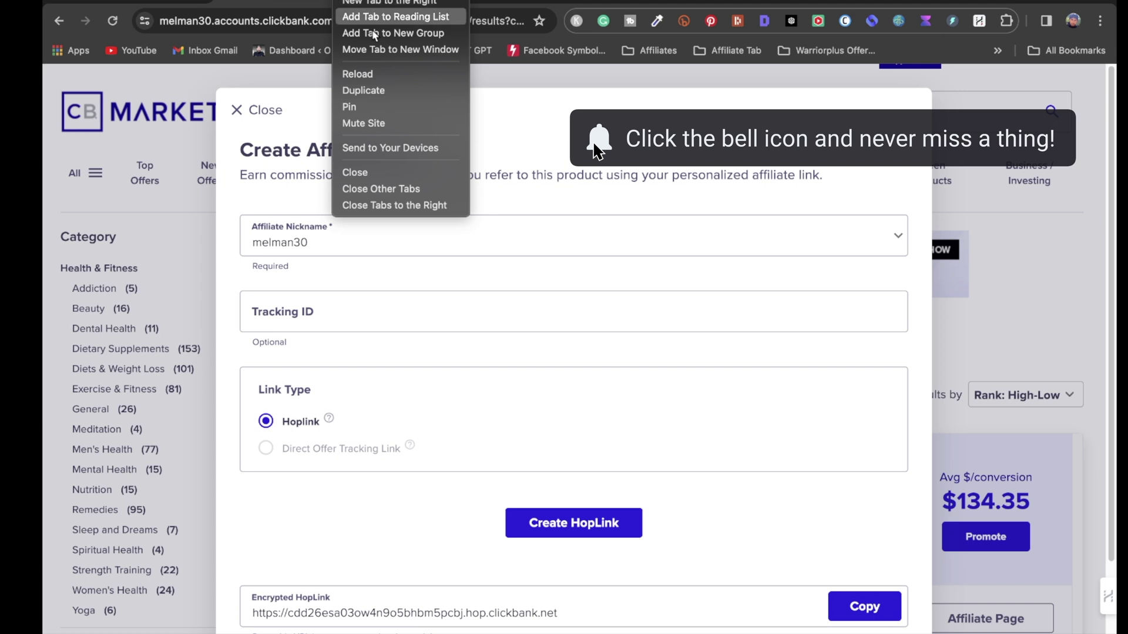
click(394, 91)
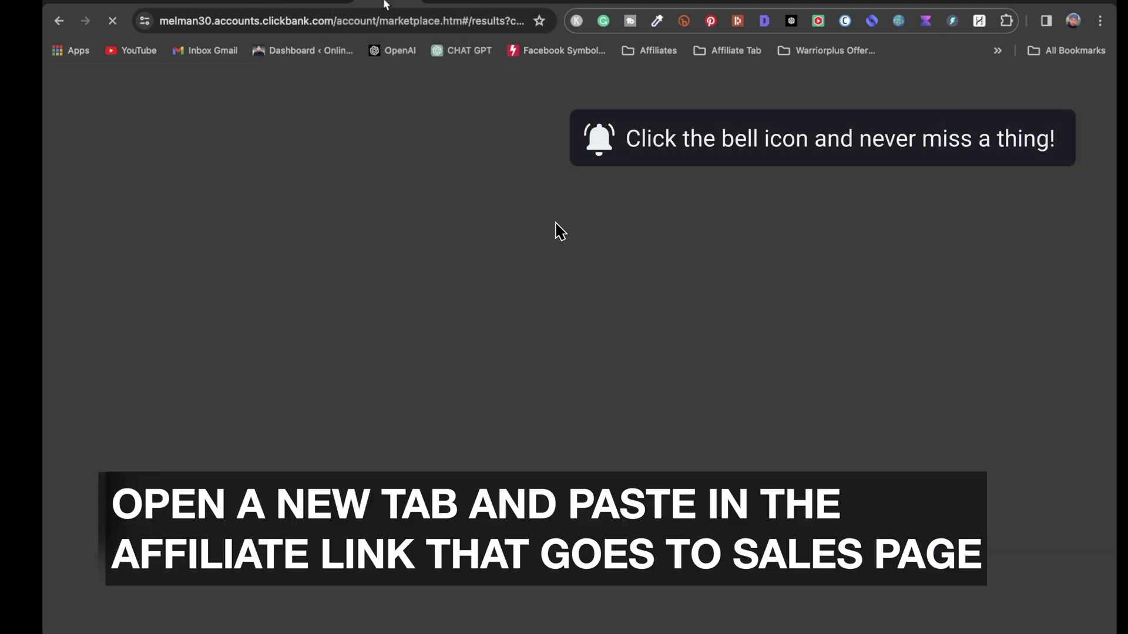
click(374, 23)
key(super+v)
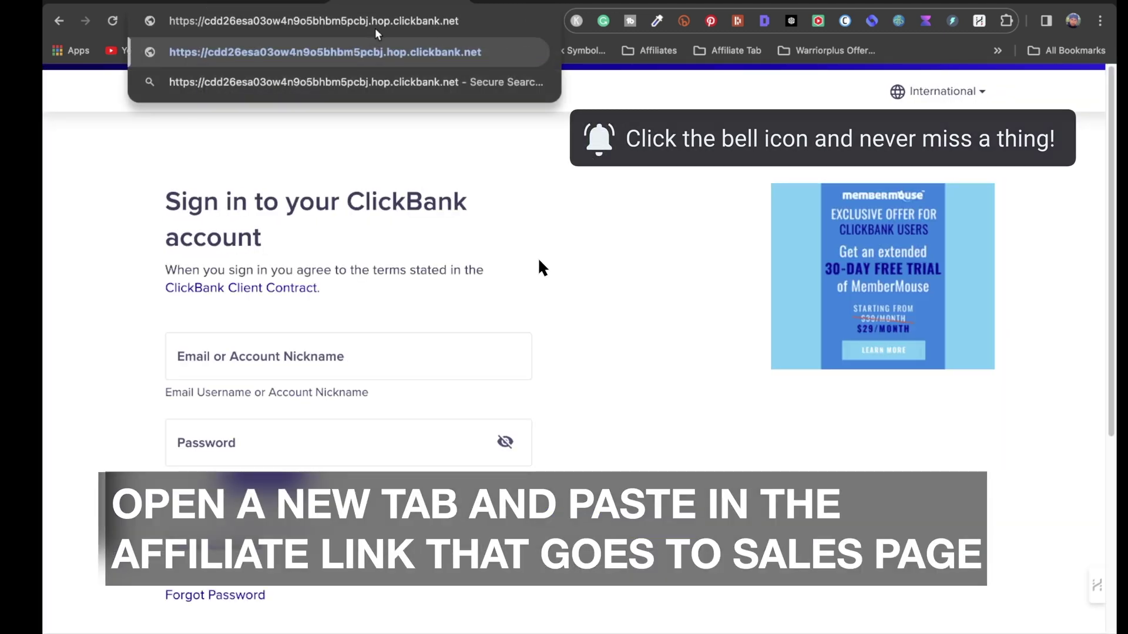
key(Return)
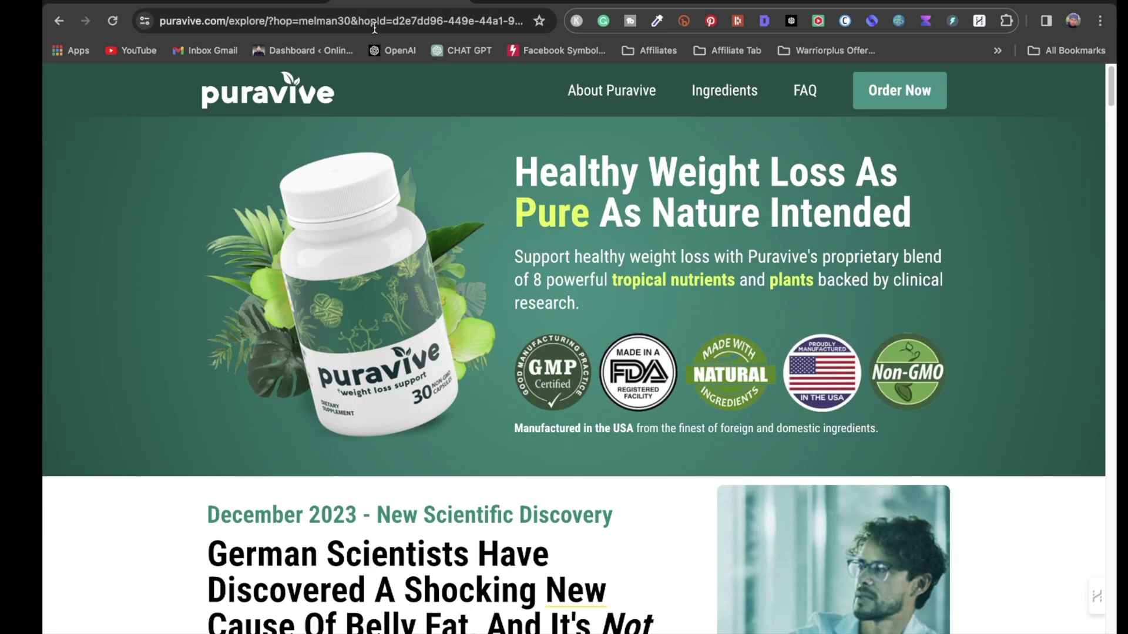
scroll(495, 498, down, 5)
scroll(496, 498, up, 5)
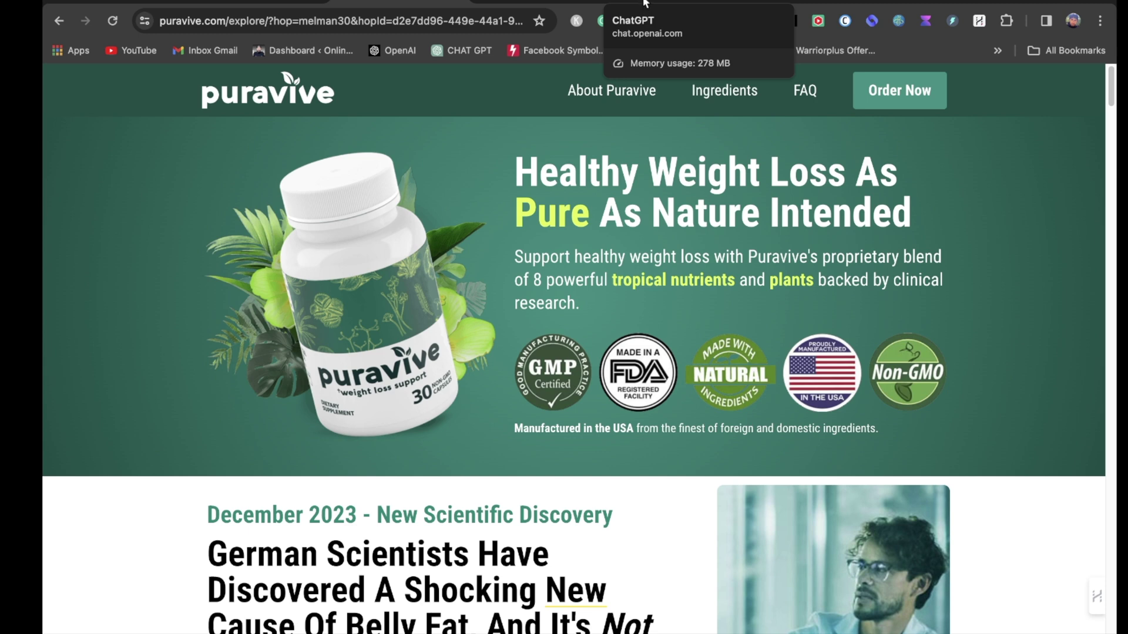
Switch to ChatGPT with the WebPilot plugin and enter "please use webpilot to scrape this url:" followed by the Puravive sales page URL
click(645, 3)
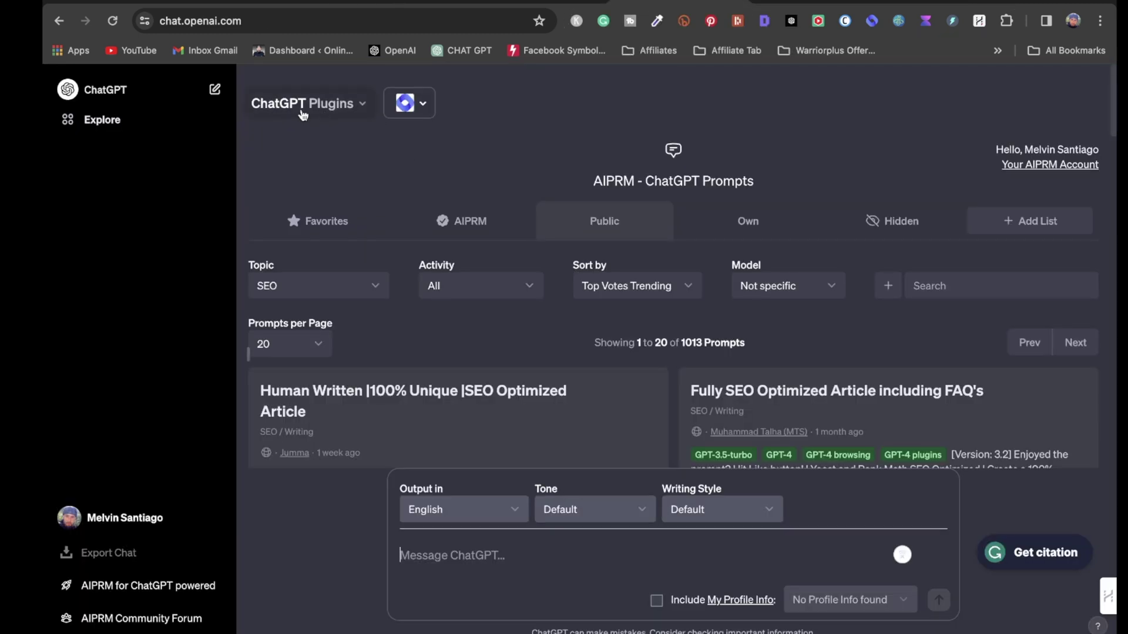
click(414, 110)
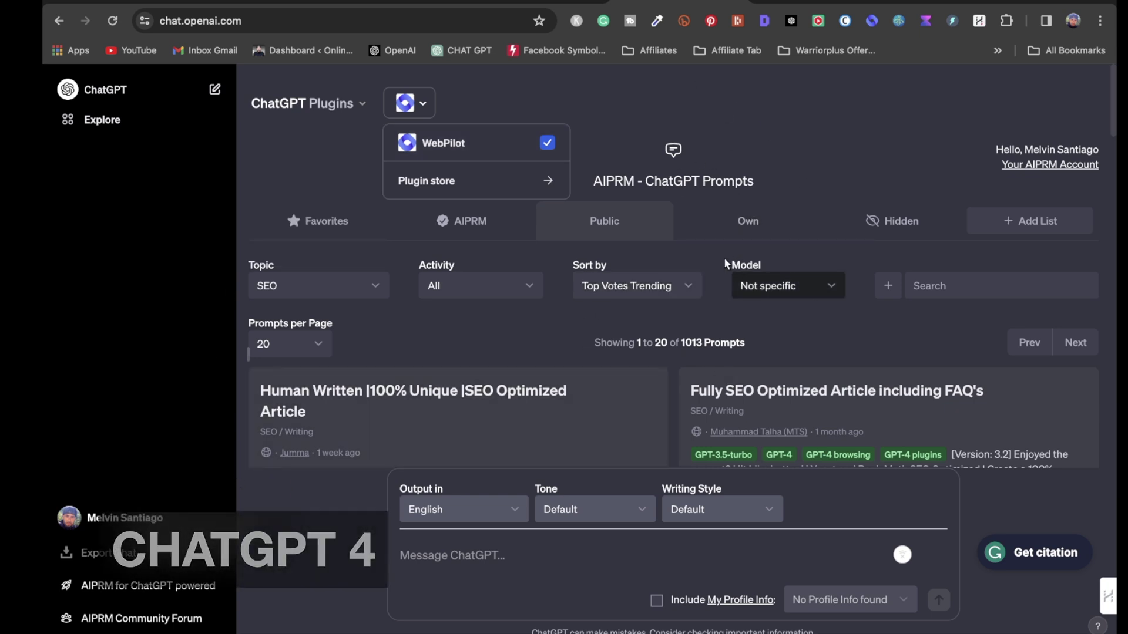
click(480, 555)
text(please use )
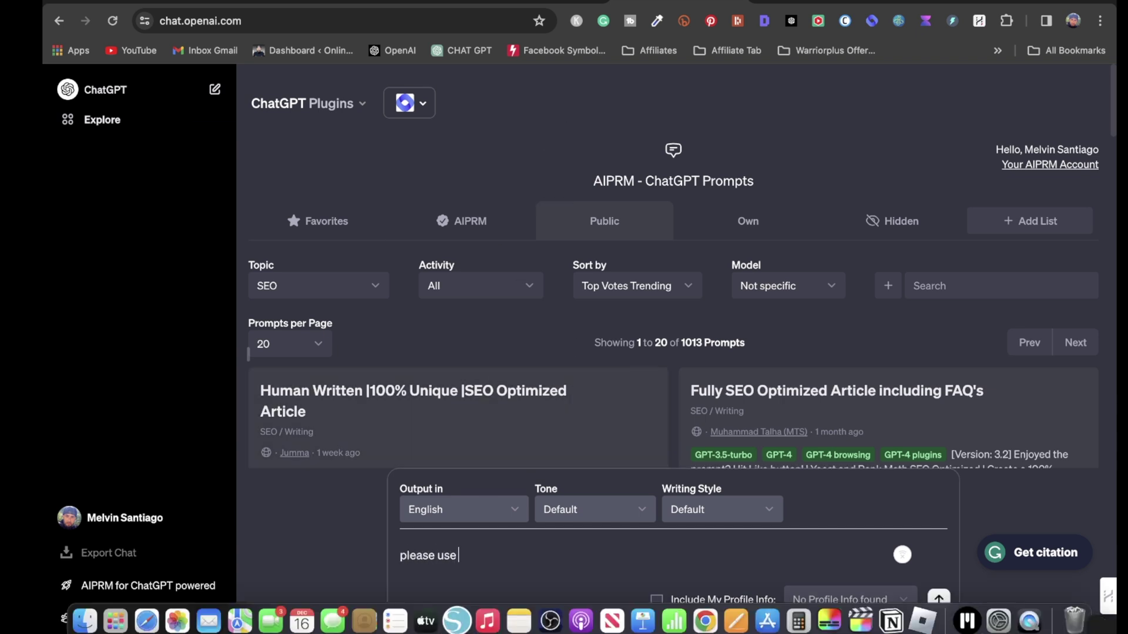
text(webpilo)
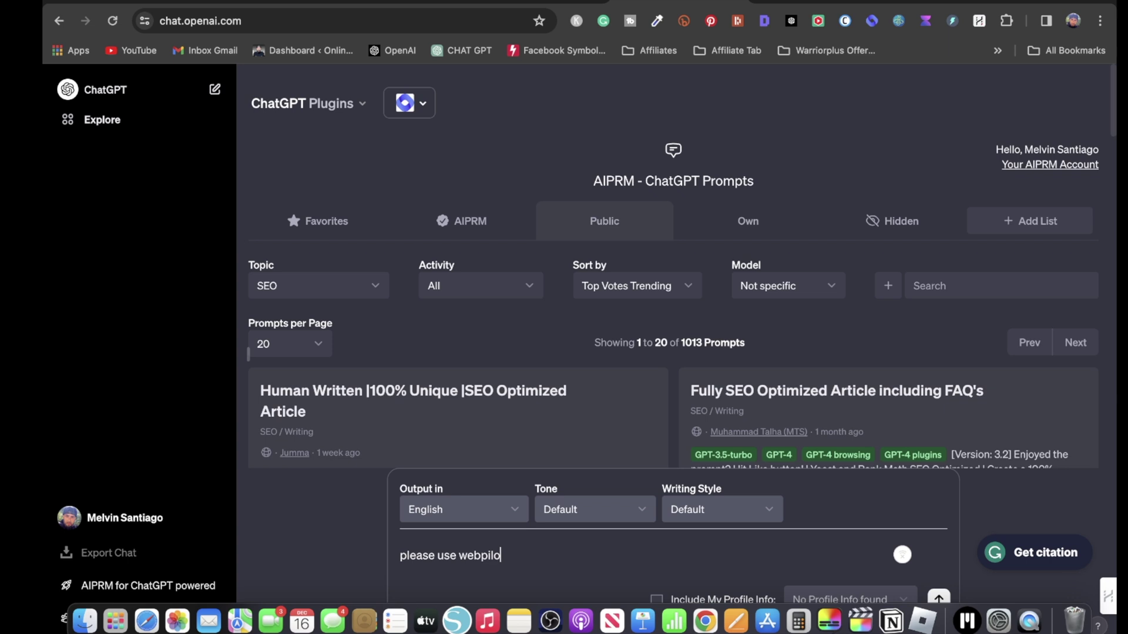
text(t to scrape this url:)
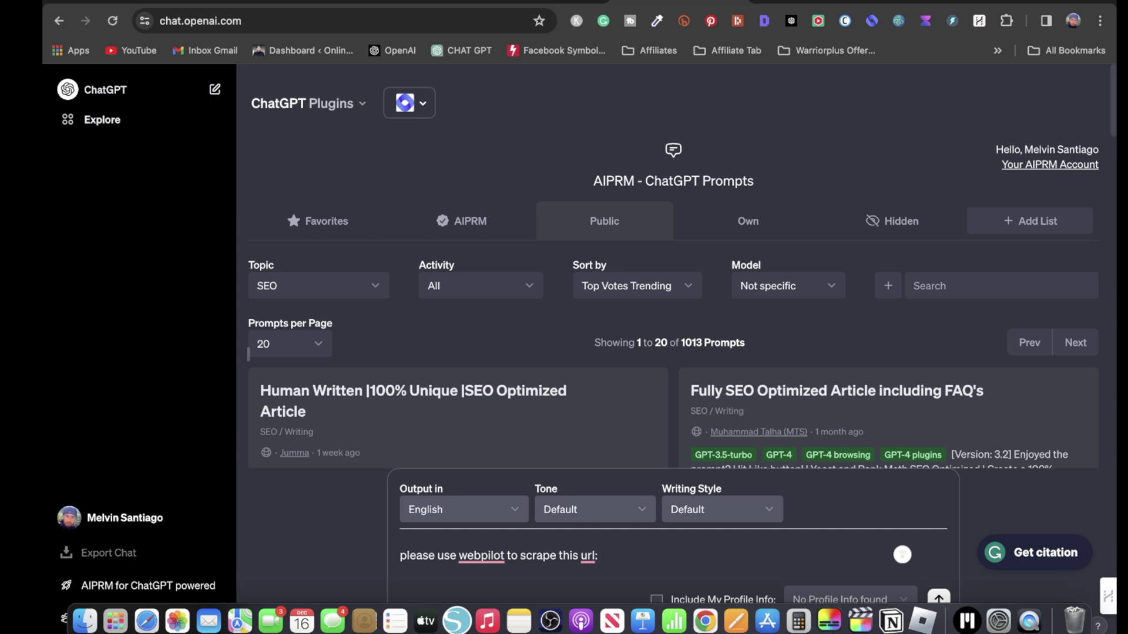
key(ctrl+Tab)
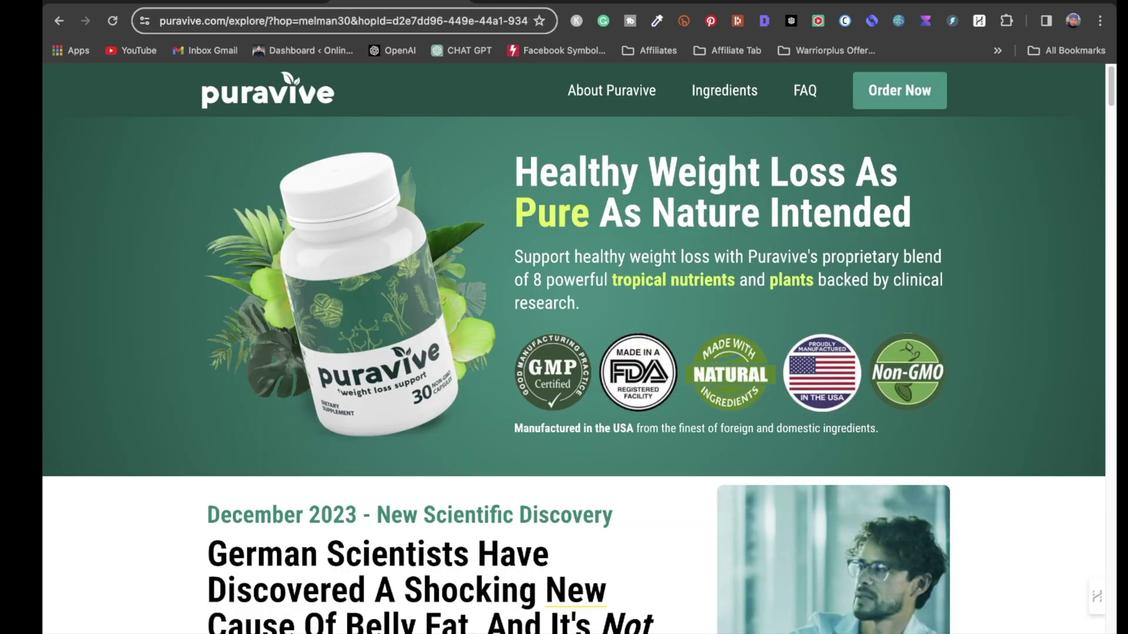
key(ctrl+shift+Tab)
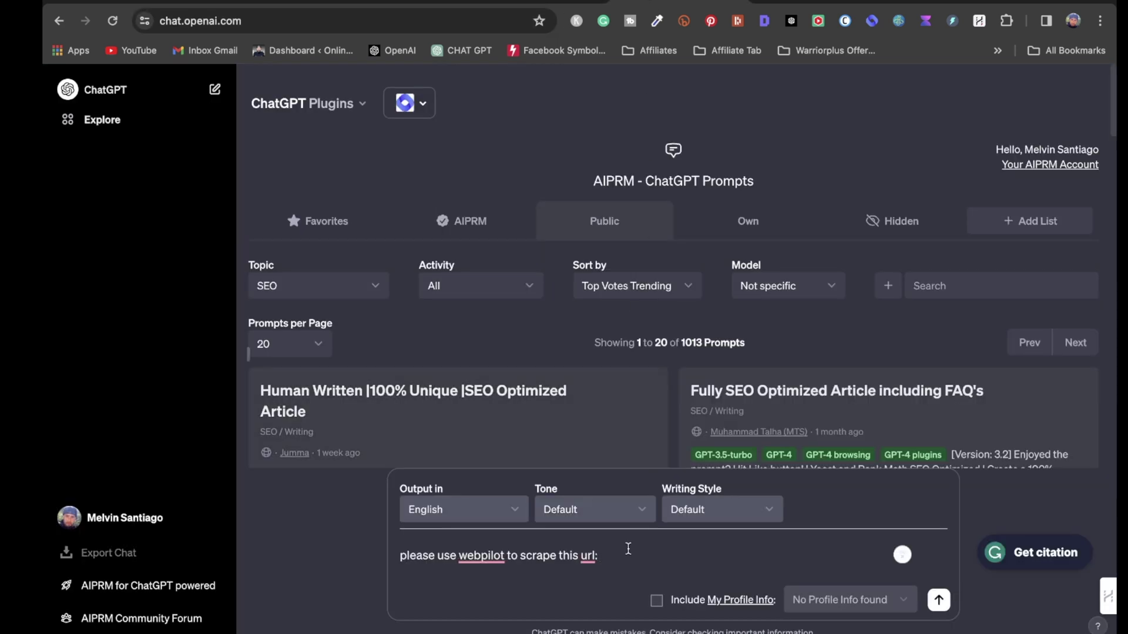
key(ctrl+v)
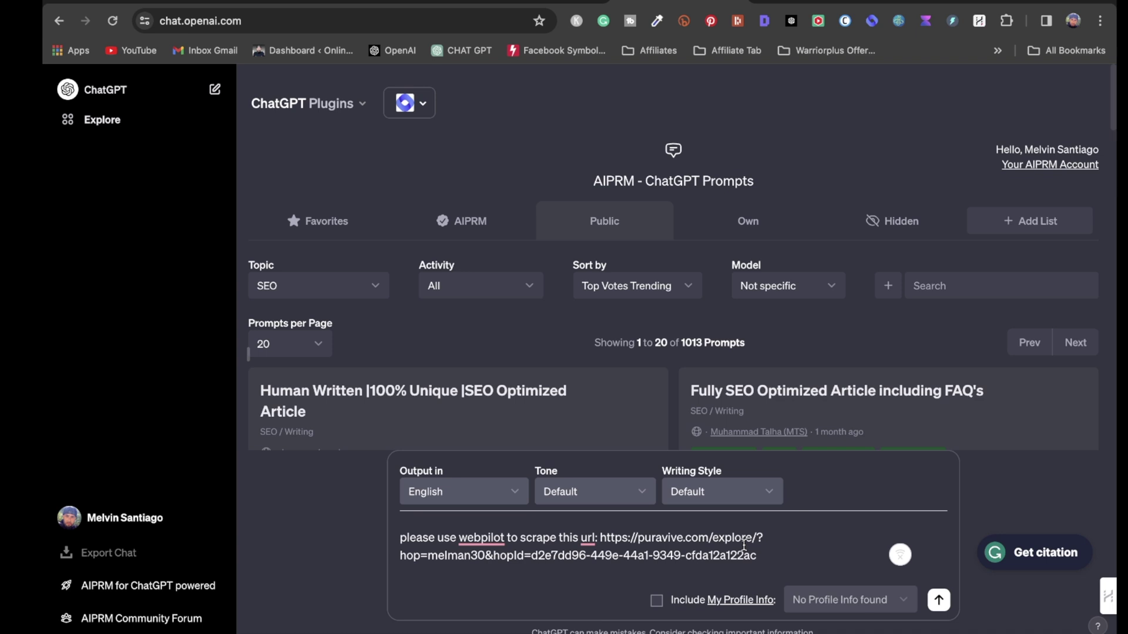
Add "please write me a newsletter promoting this product" below a blank line in the prompt and send it
key(shift+Return)
key(shift+Return)
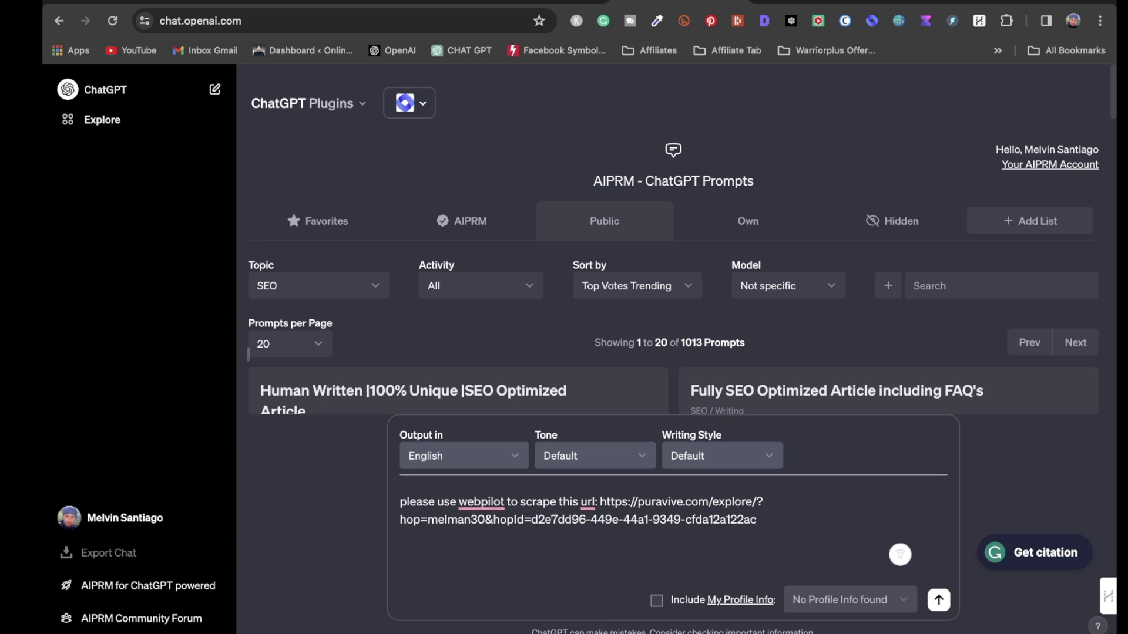
text(please write me a)
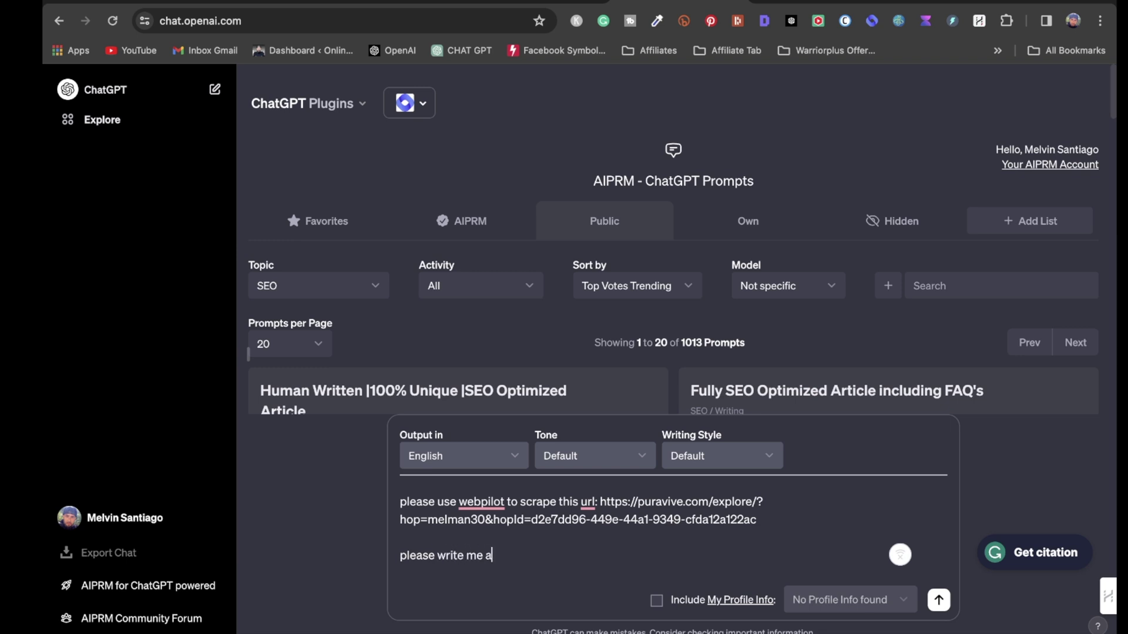
text( newsletter promo)
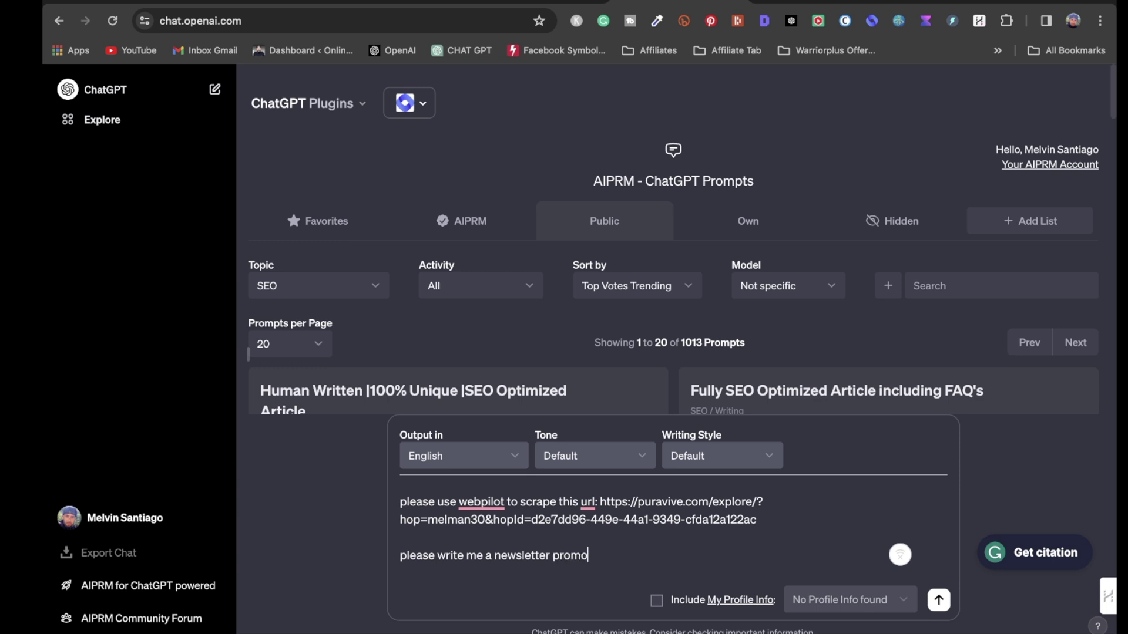
text(ting this product)
click(939, 600)
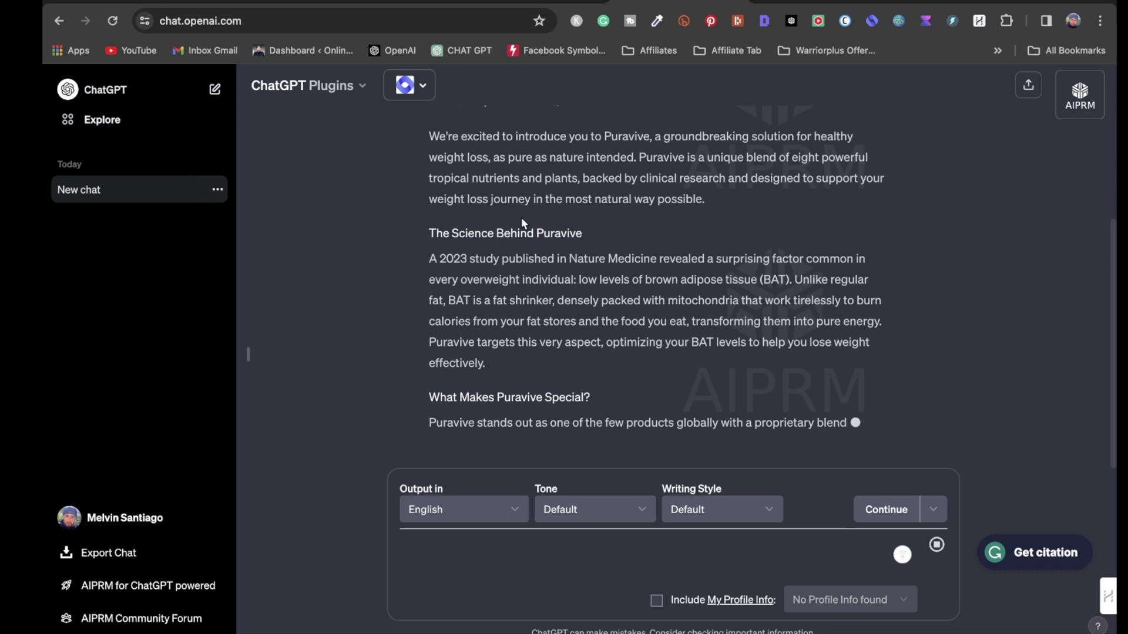
Send the follow-up "please use a hook, story, offer for this product and make the email shorter" and read through the rewritten email
scroll(523, 229, up, 5)
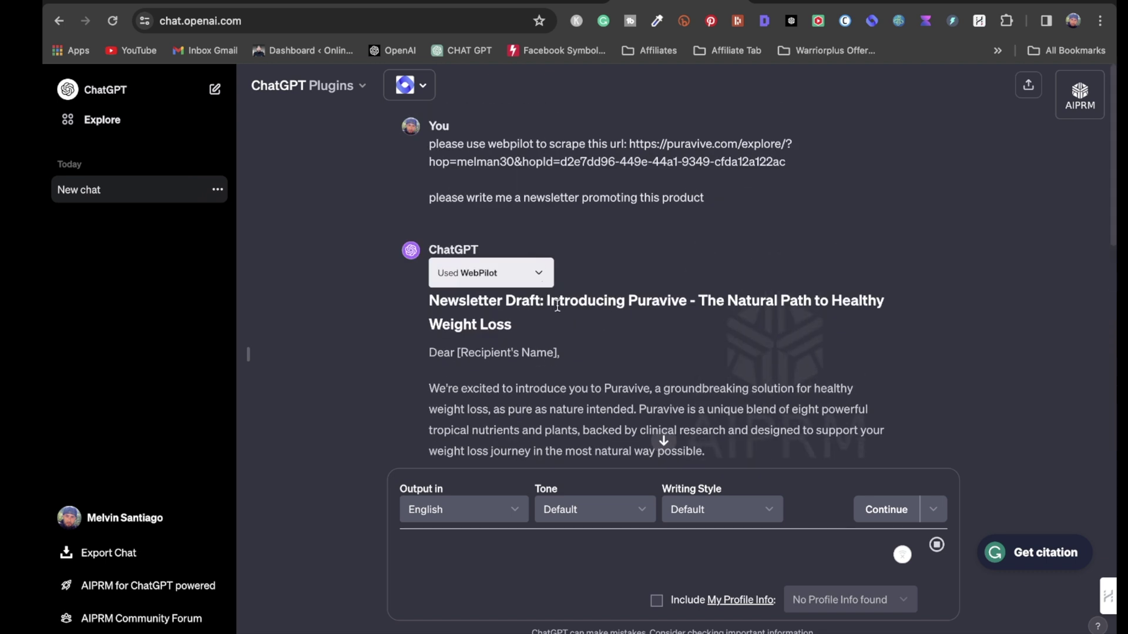
scroll(587, 428, down, 3)
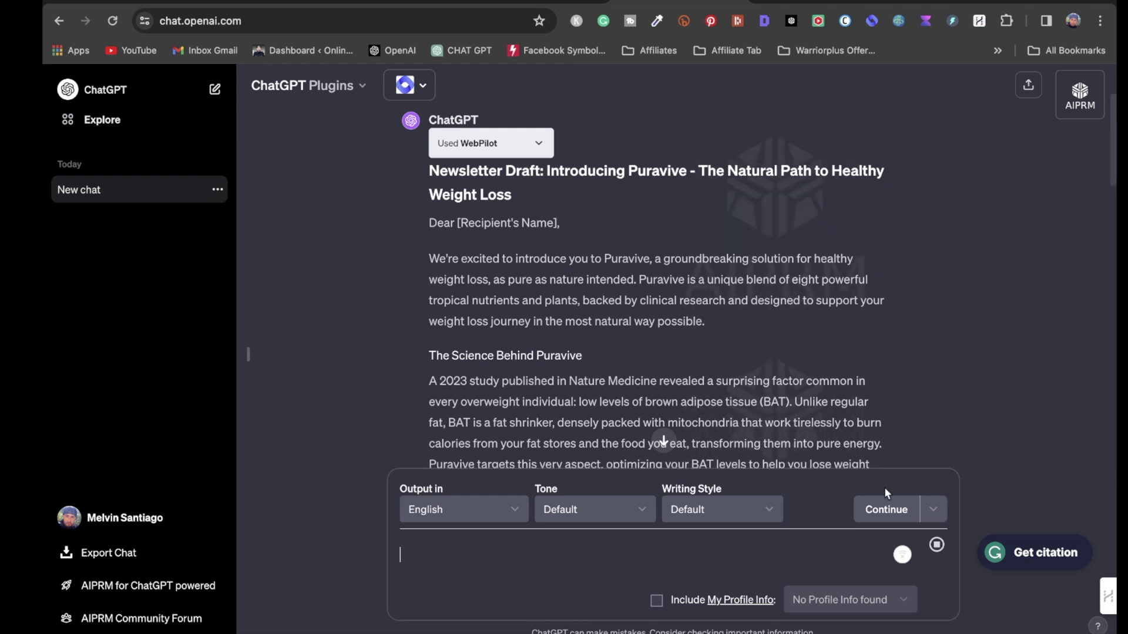
text(please use a )
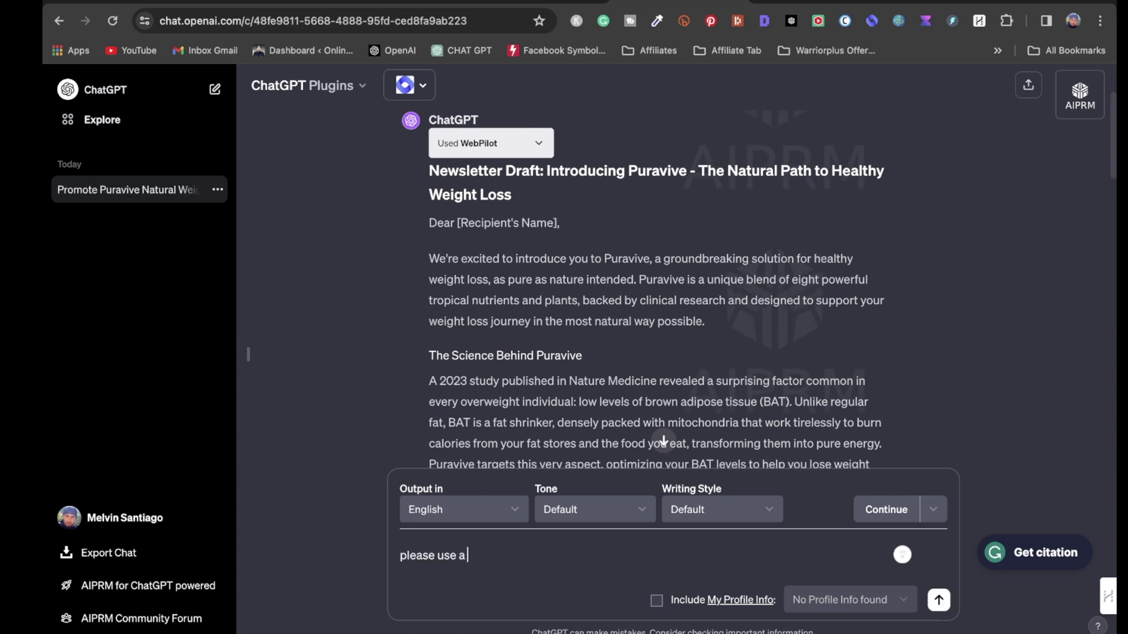
text(hook, story, offer for this )
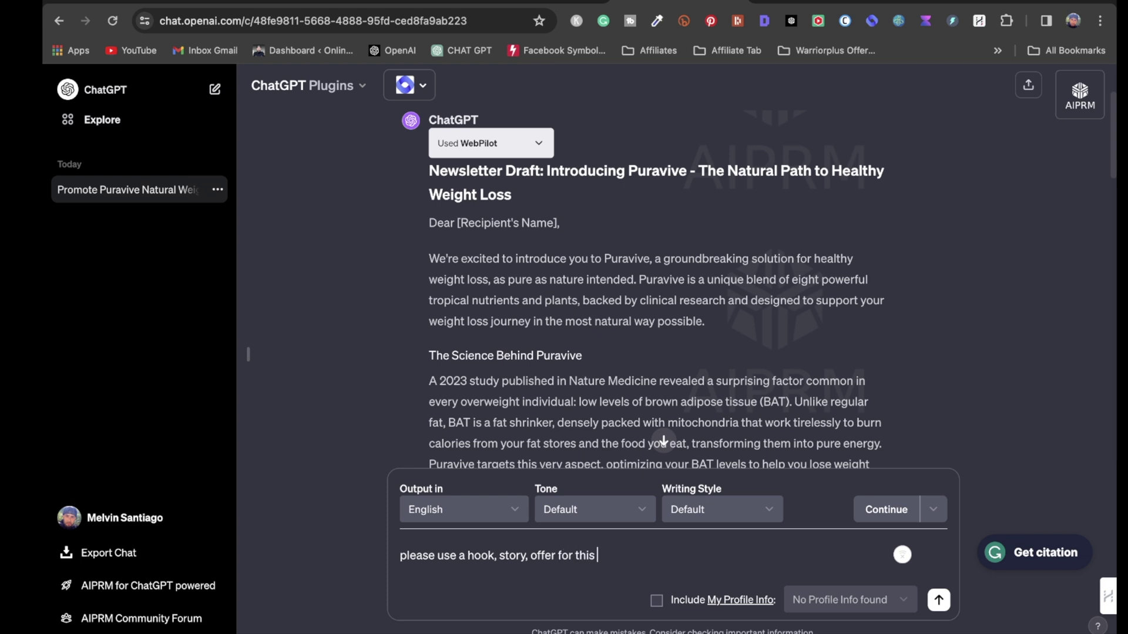
text(product and make )
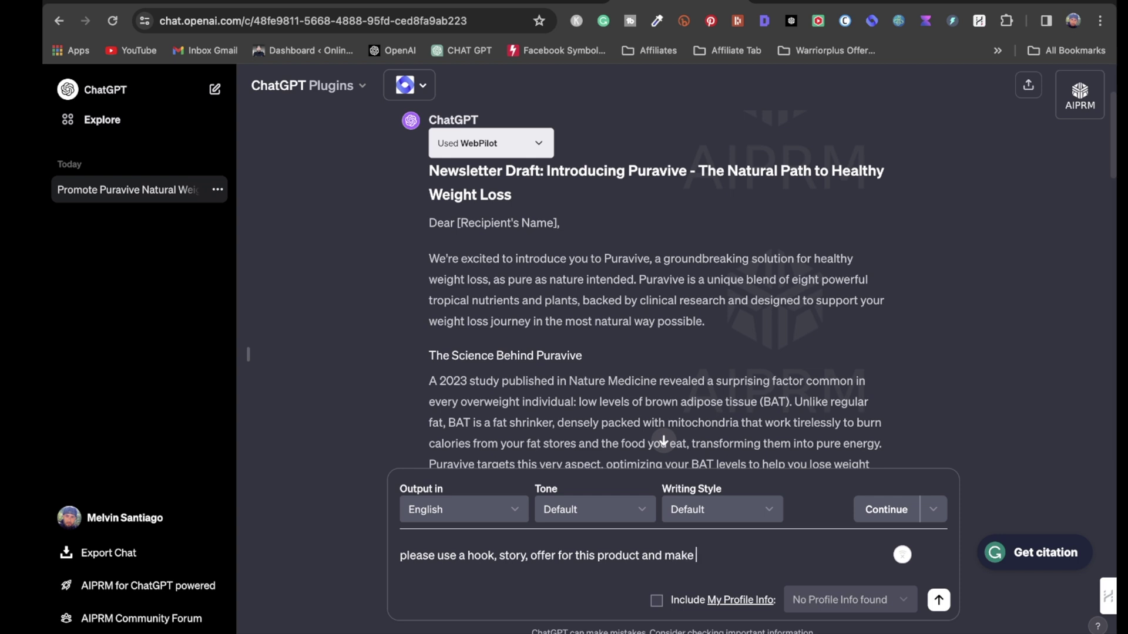
text(the email shorter)
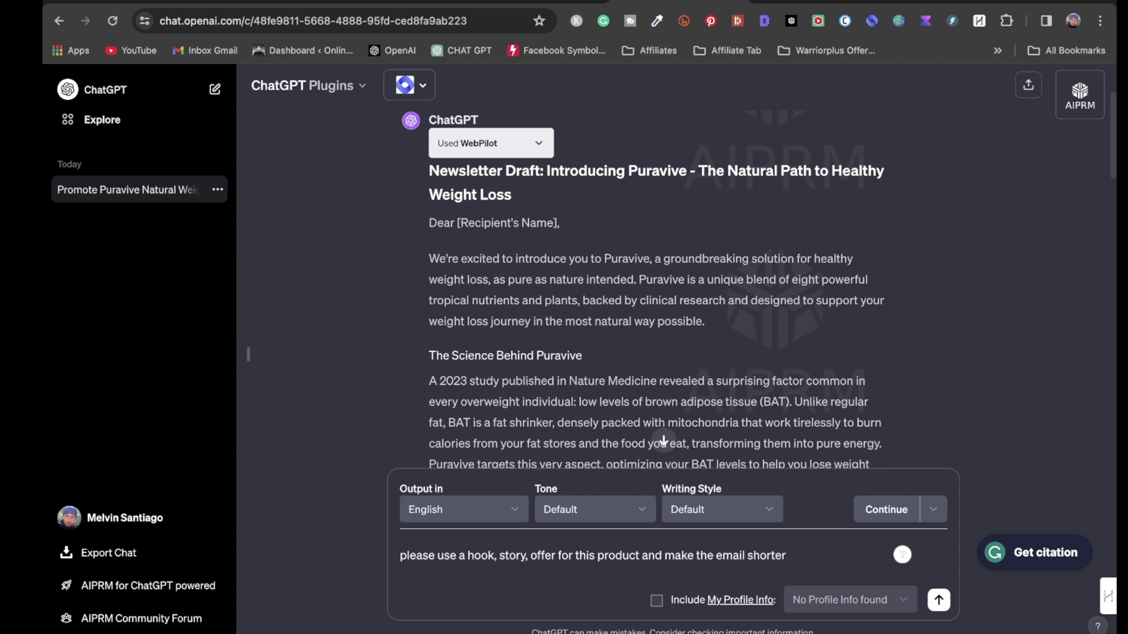
key(Return)
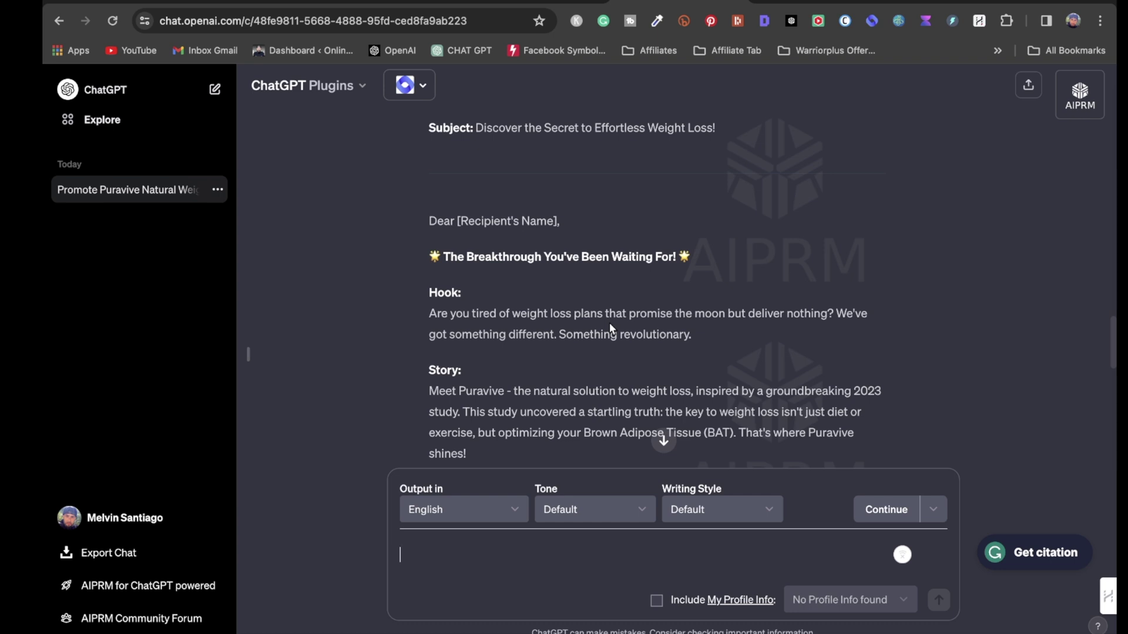
scroll(461, 391, down, 5)
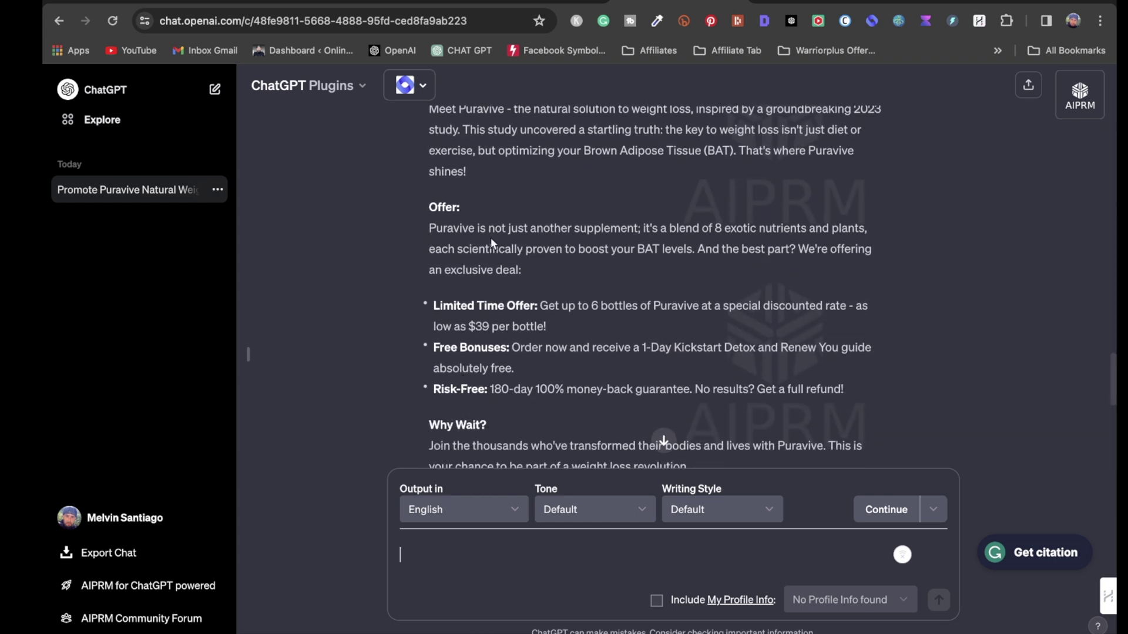
scroll(491, 401, down, 3)
scroll(490, 402, down, 1)
scroll(490, 401, up, 3)
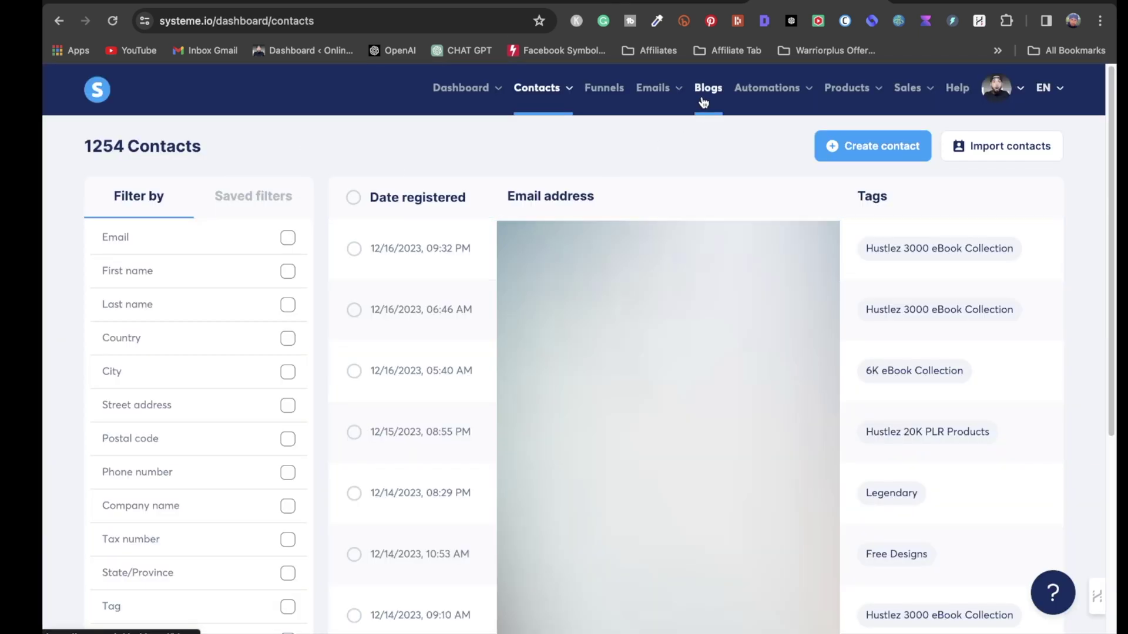
Switch to systeme.io and start creating a new email newsletter, ready to fill in its subject
mouse_move(659, 96)
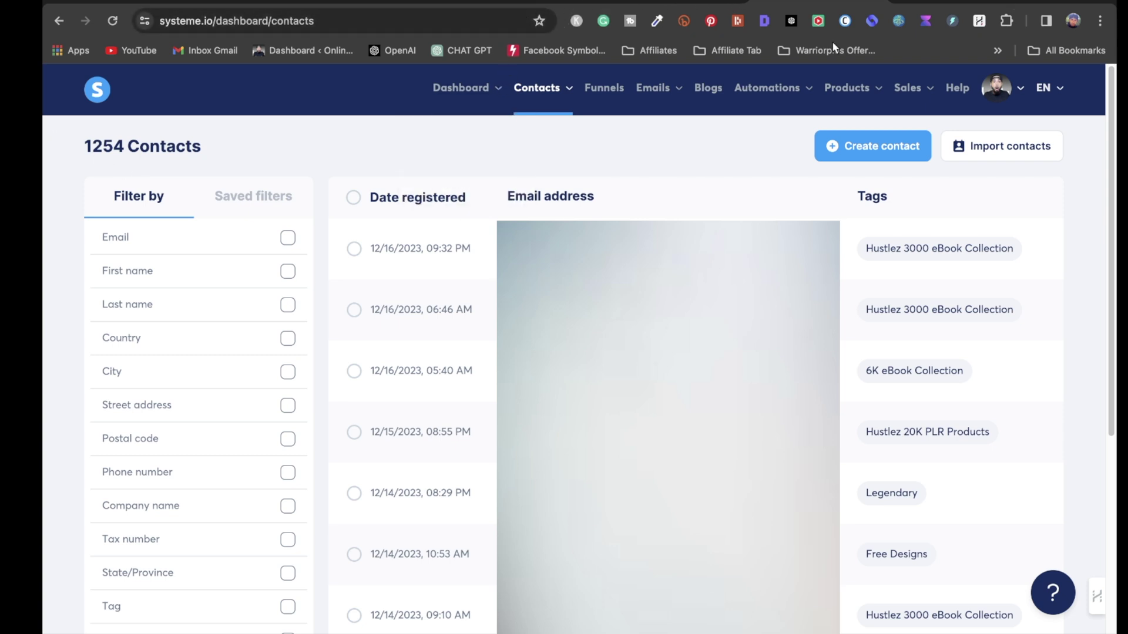
mouse_move(661, 97)
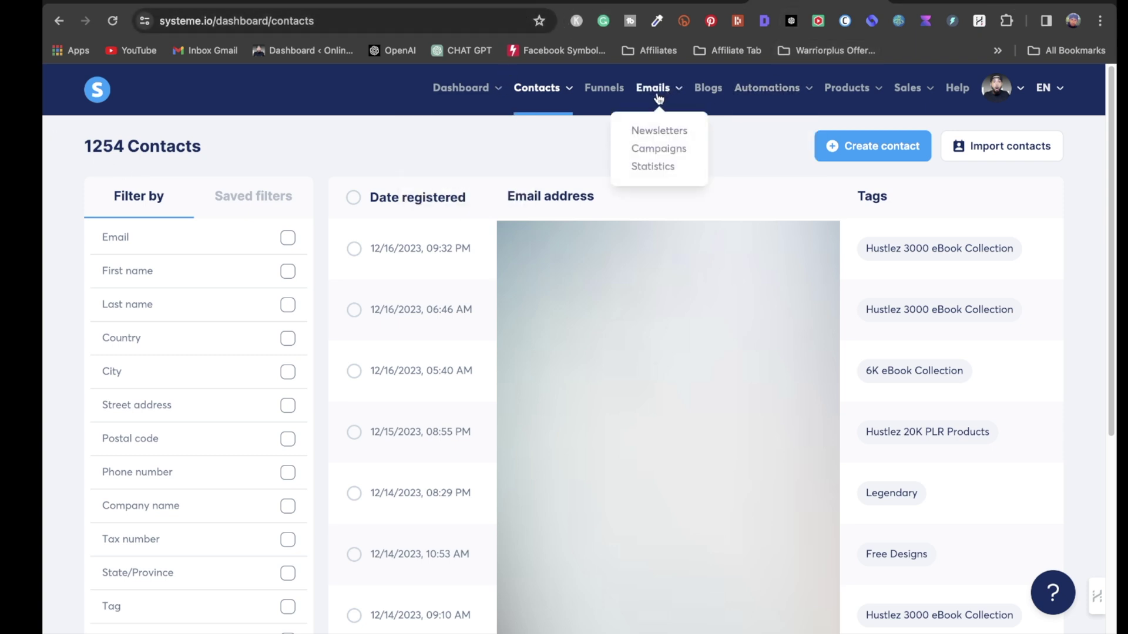
click(651, 138)
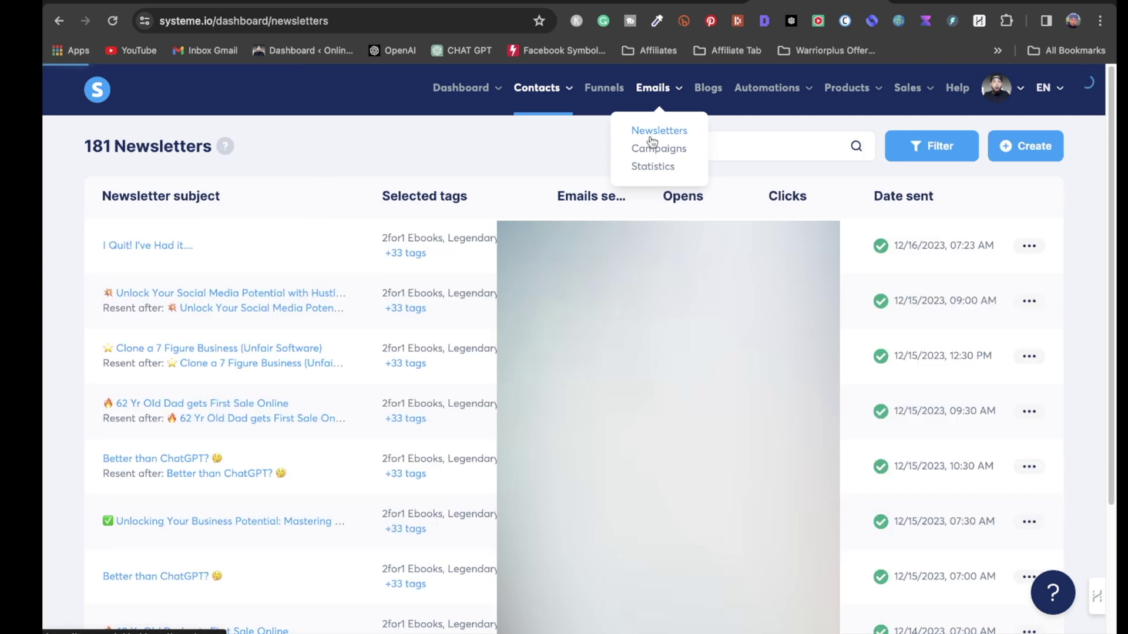
click(1023, 153)
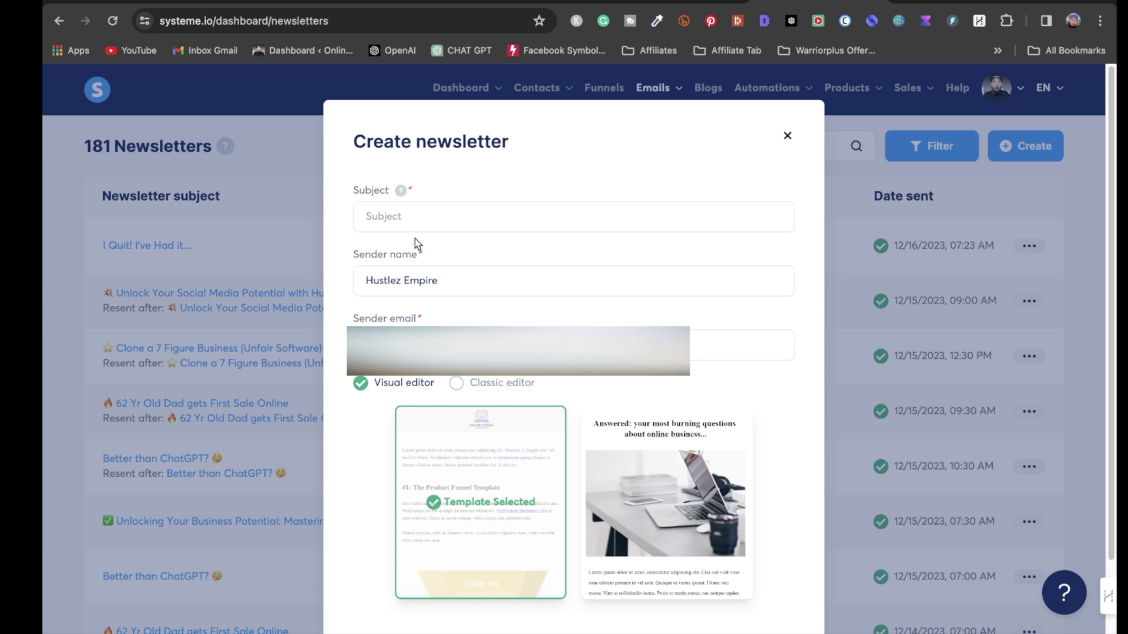
click(411, 217)
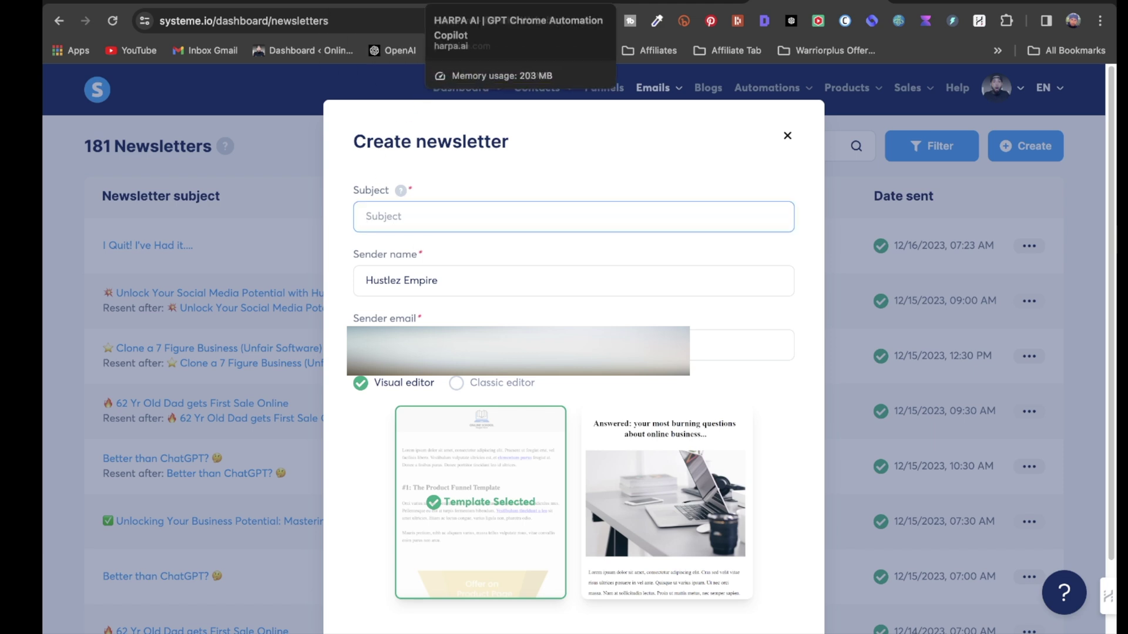
Copy the subject "Discover the Secret to Effortless Weight Loss!" from the shorter ChatGPT email into the new systeme.io newsletter's subject
click(646, 2)
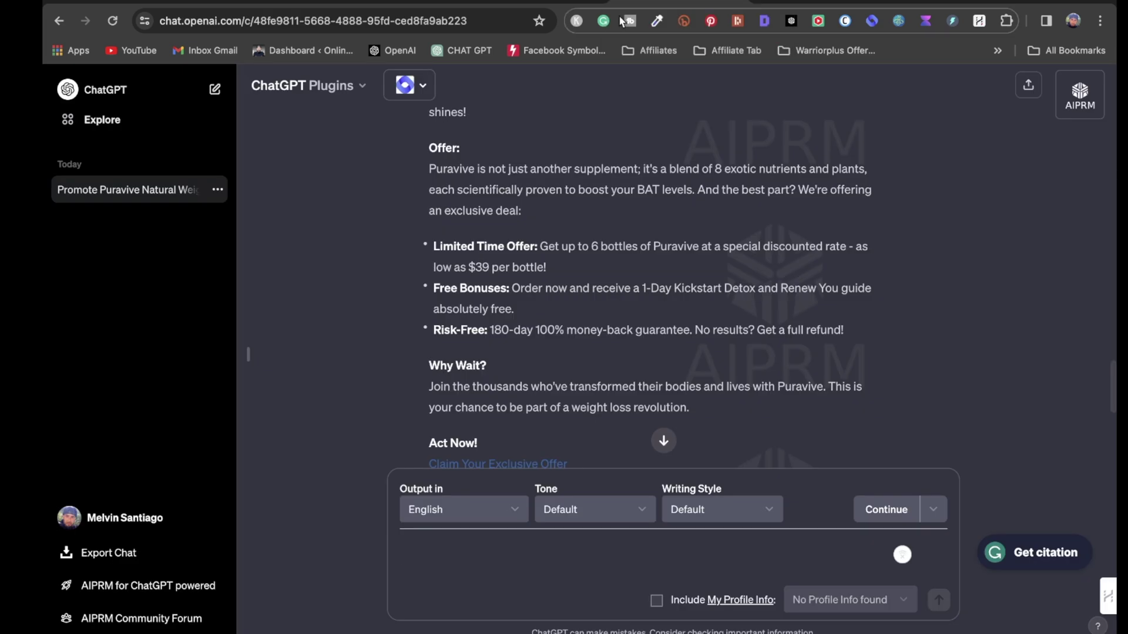
scroll(504, 301, up, 6)
scroll(499, 302, up, 3)
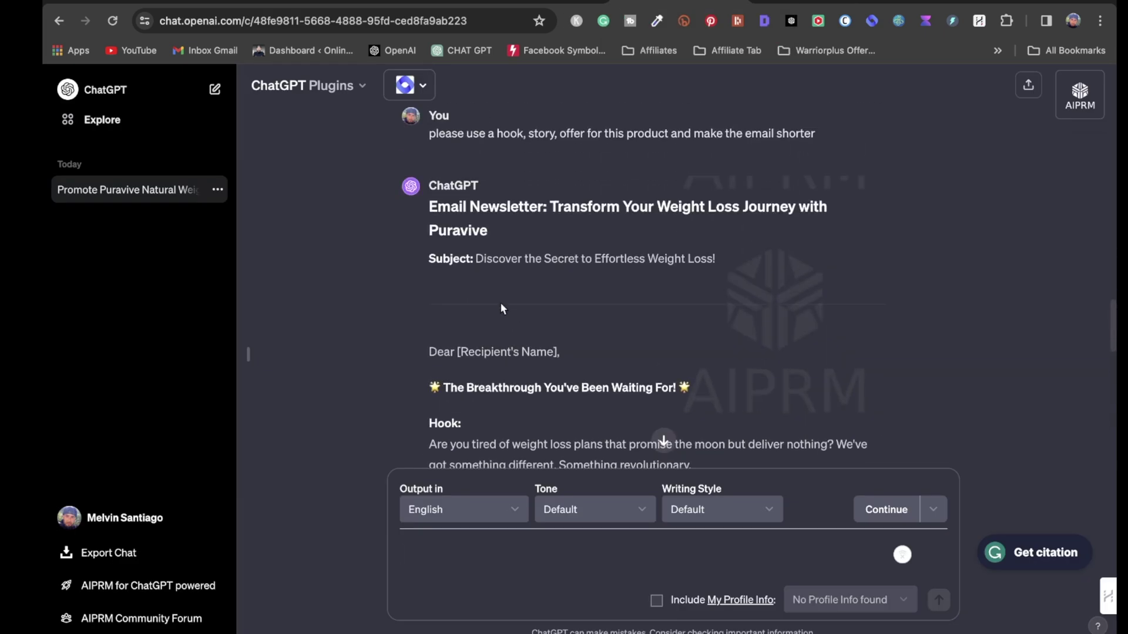
scroll(493, 316, down, 4)
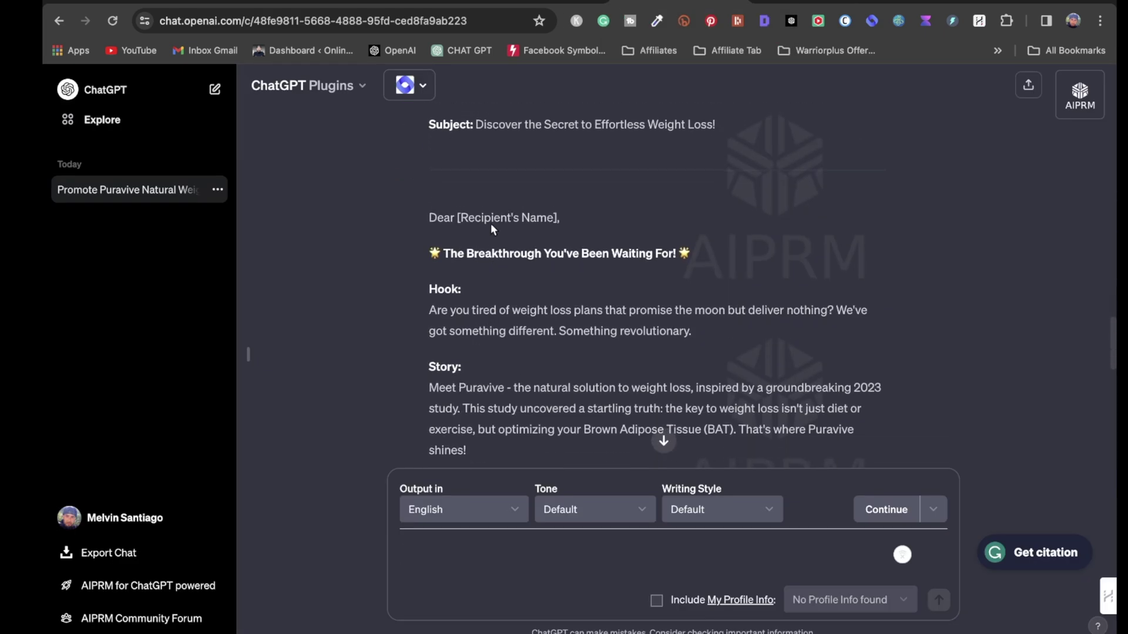
scroll(491, 223, up, 1)
drag(477, 150, 718, 151)
key(super+c)
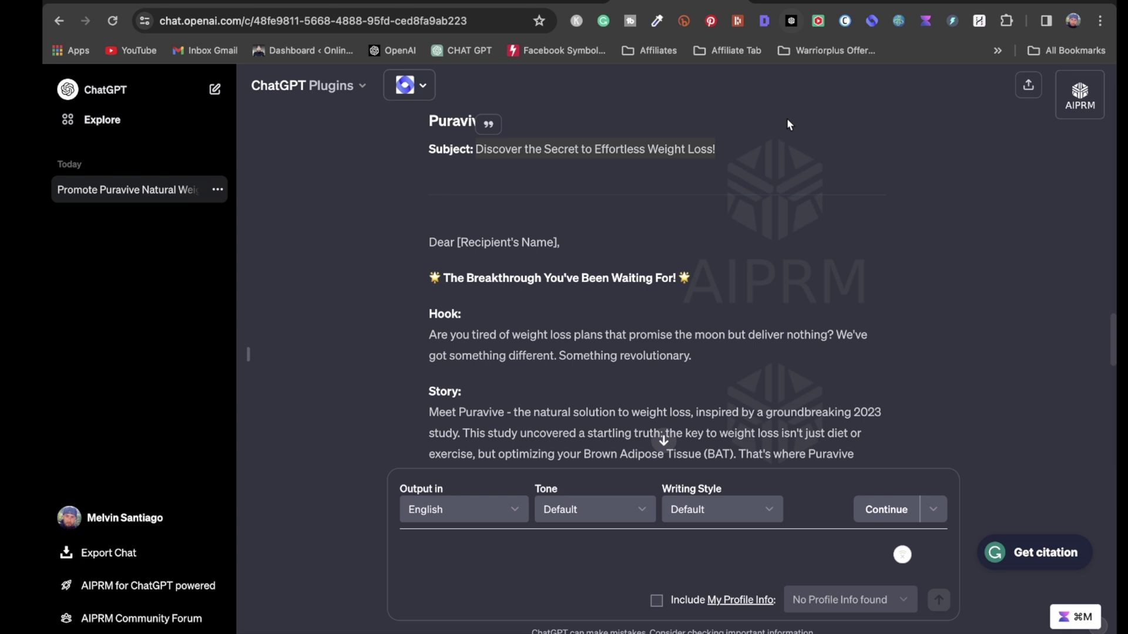
key(ctrl+Tab)
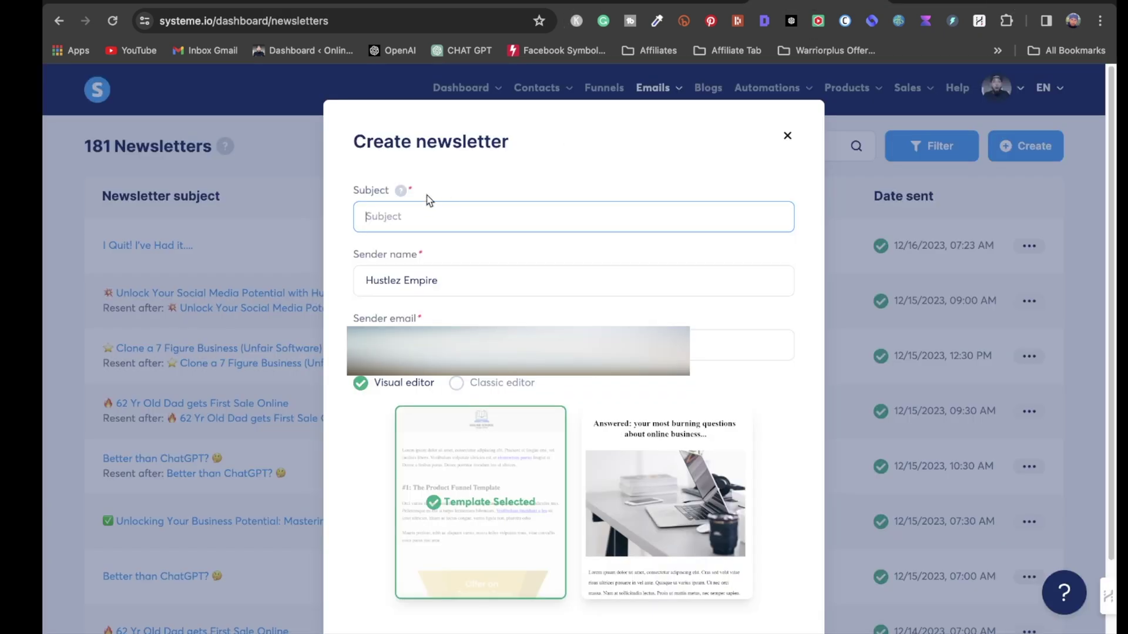
key(super+v)
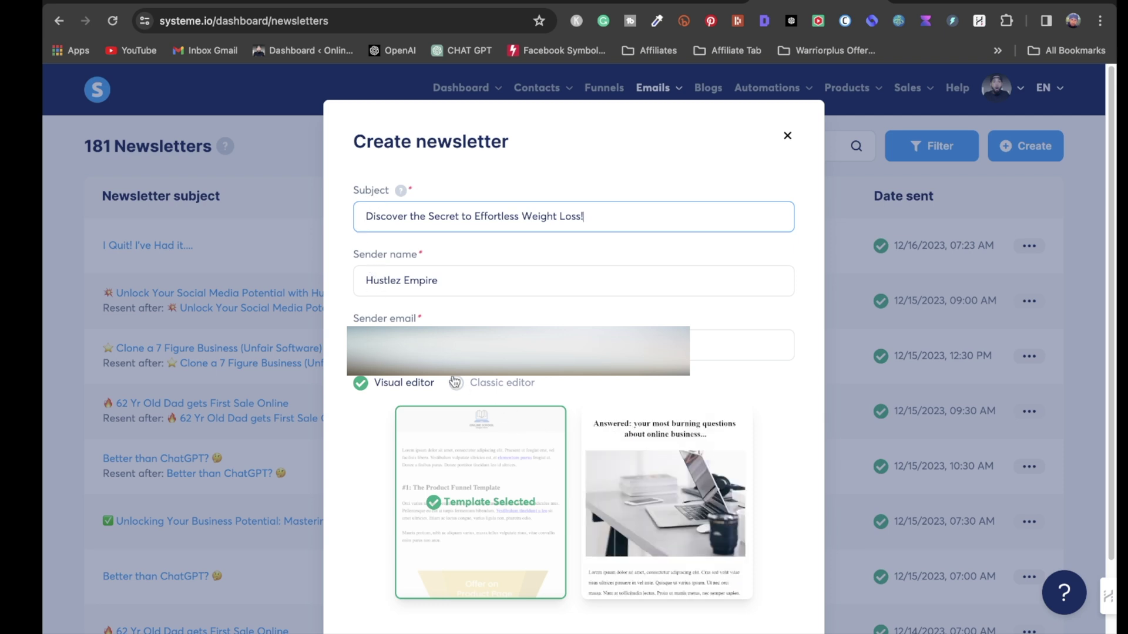
Copy the fire emoji 🔥 from the Facebook symbols page and insert it at the start of the newsletter subject
click(366, 215)
key(super+t)
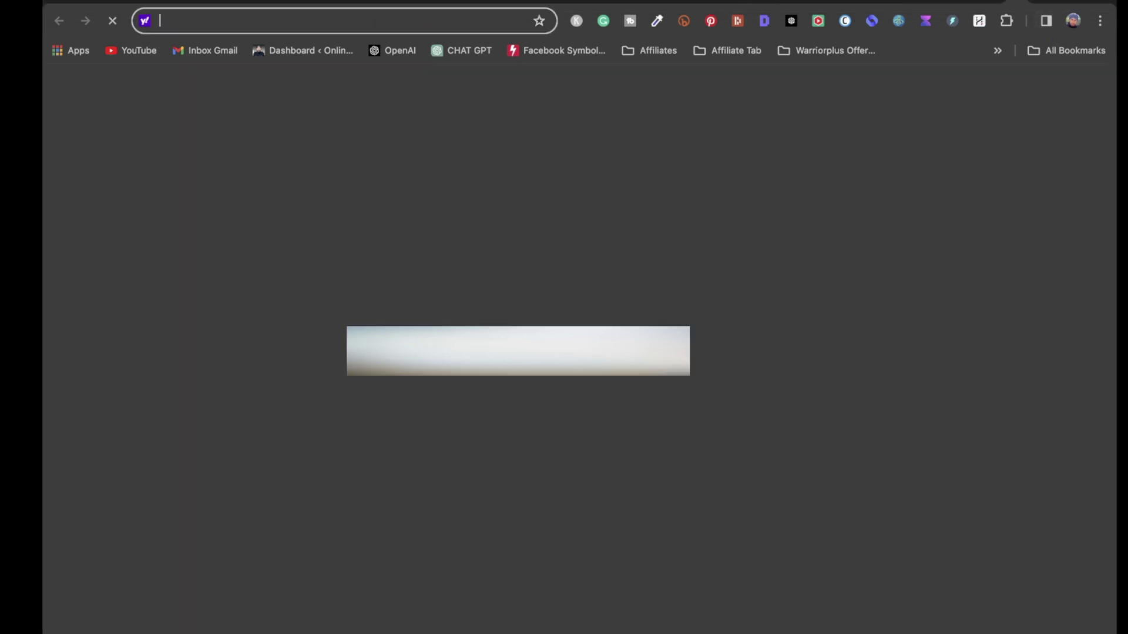
click(565, 51)
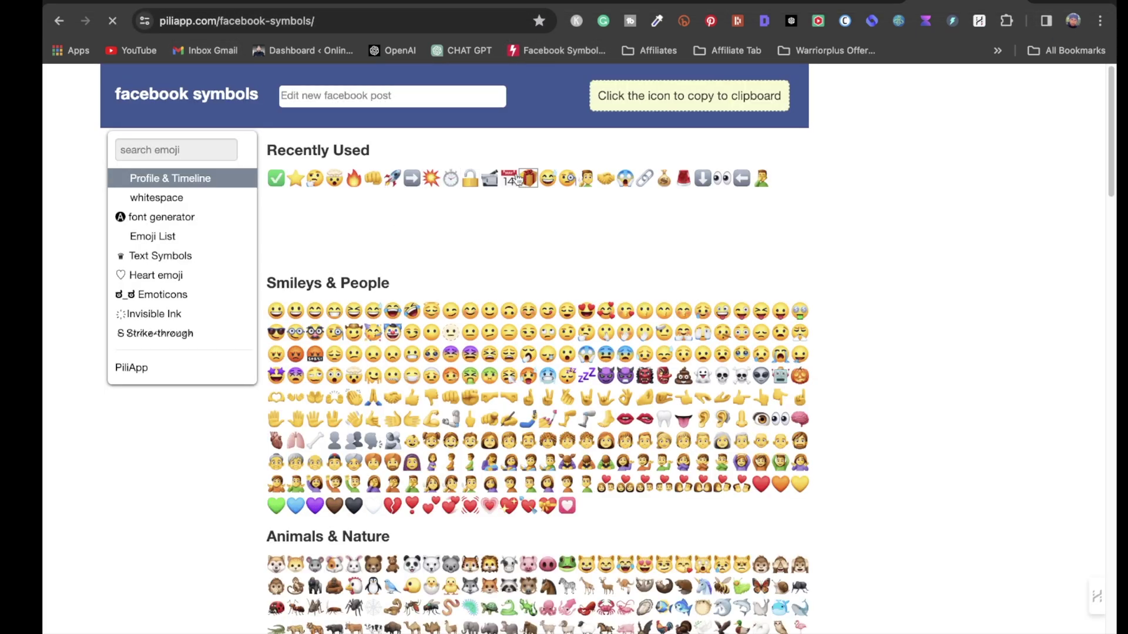
click(354, 178)
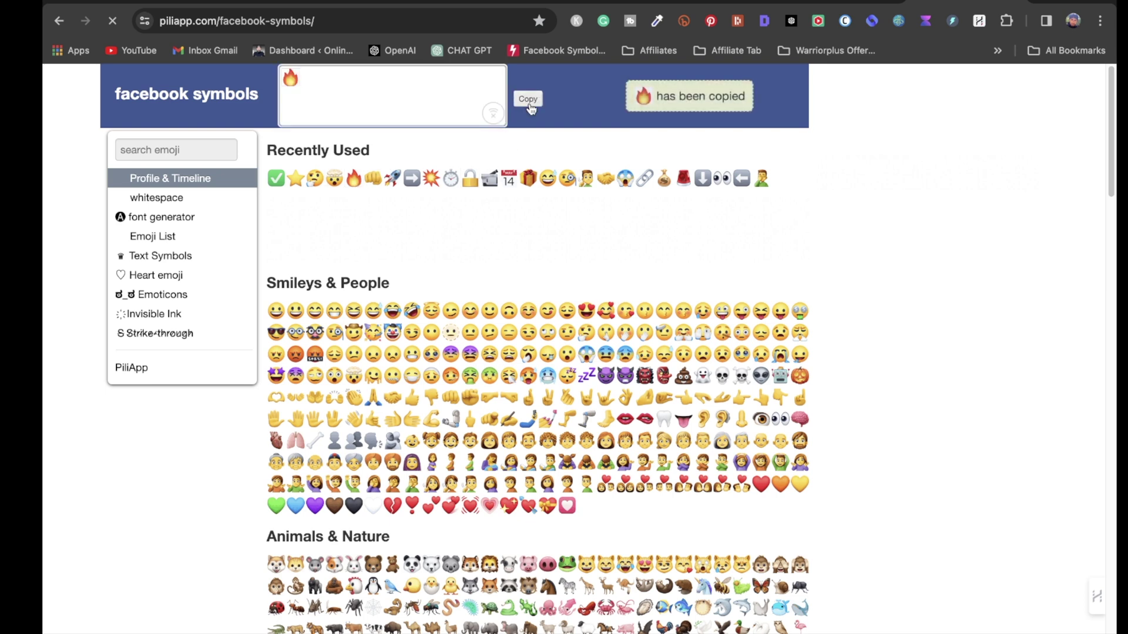
click(745, 1)
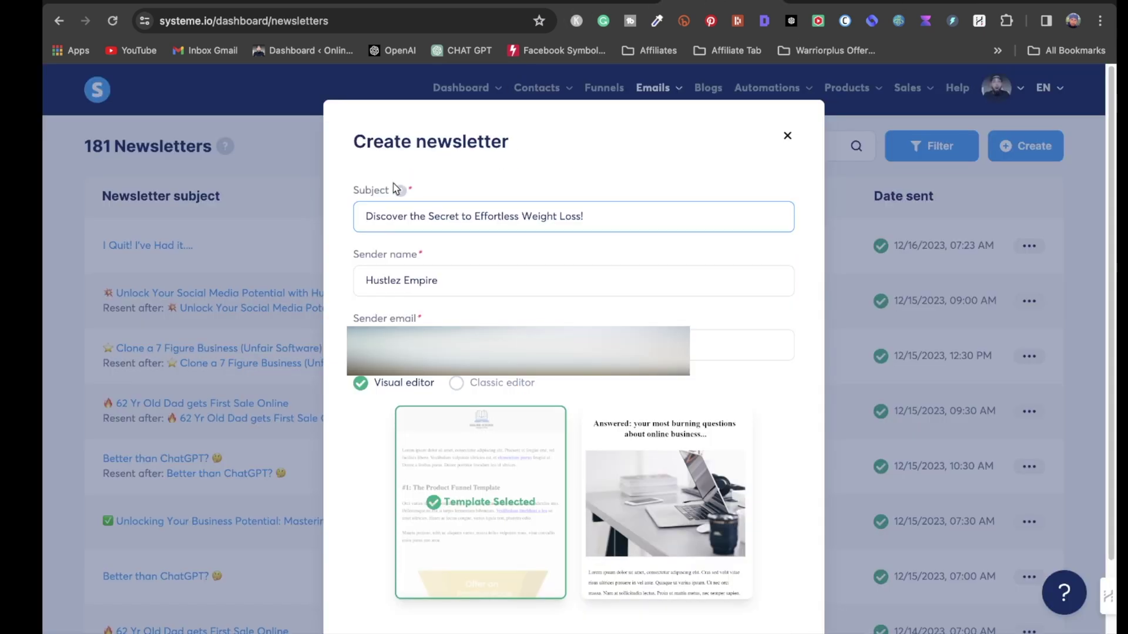
text(🔥)
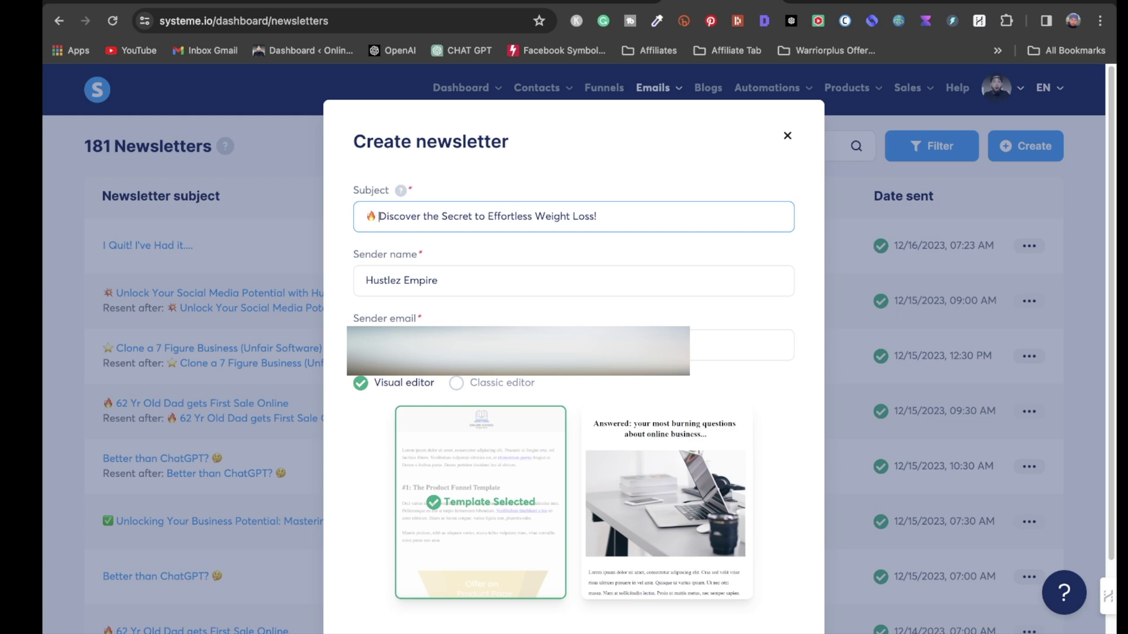
Choose the Classic editor, save the new newsletter and open it for editing
click(475, 387)
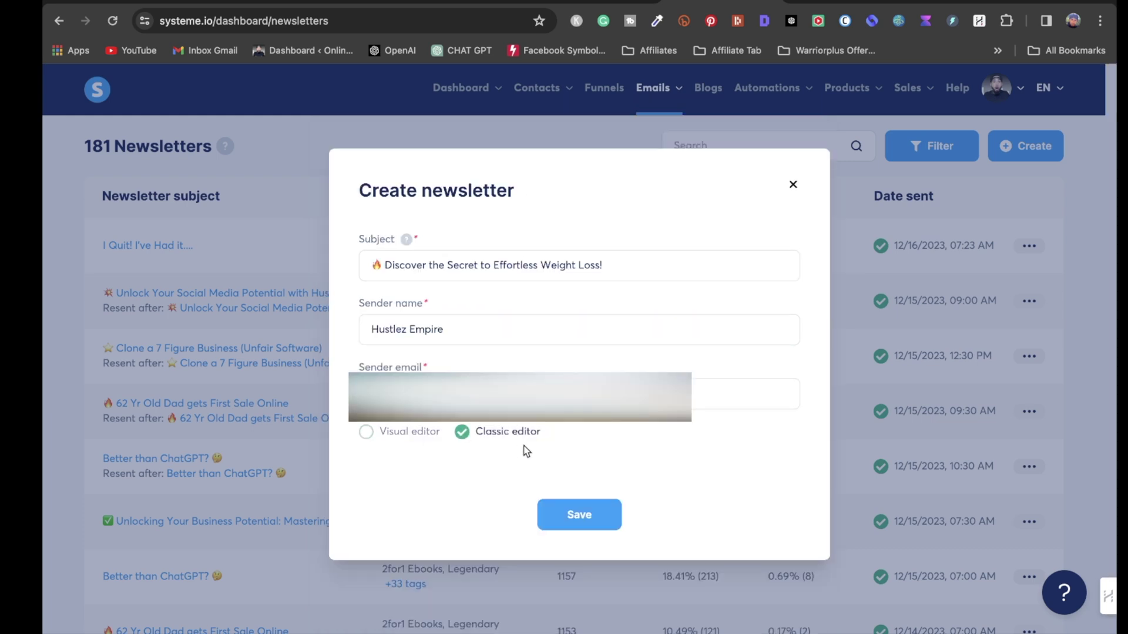
click(595, 528)
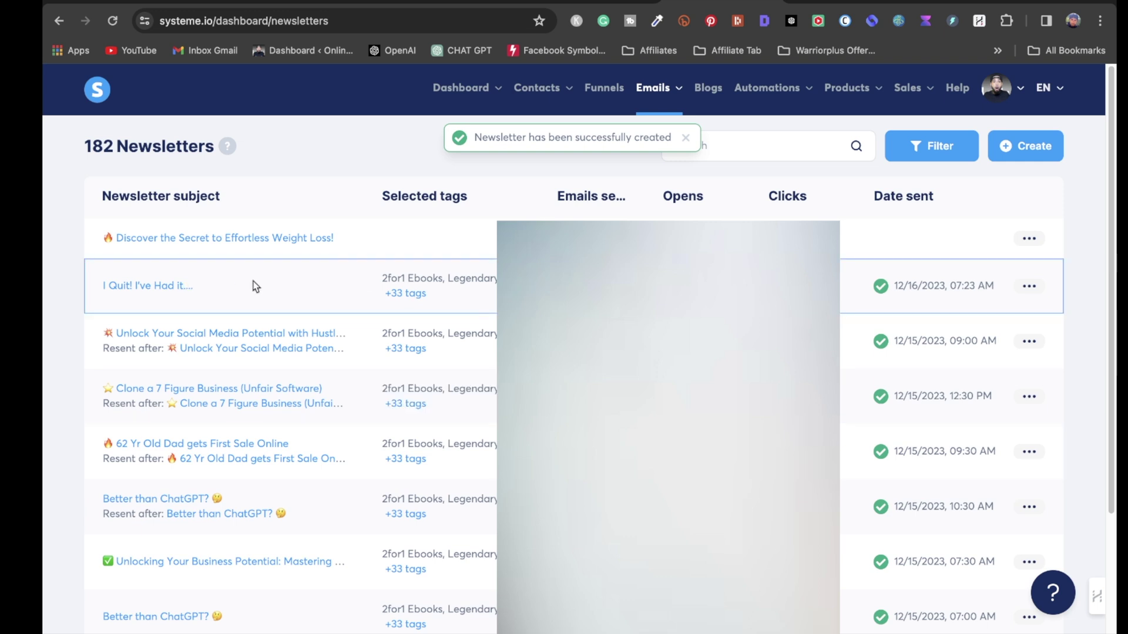
click(195, 244)
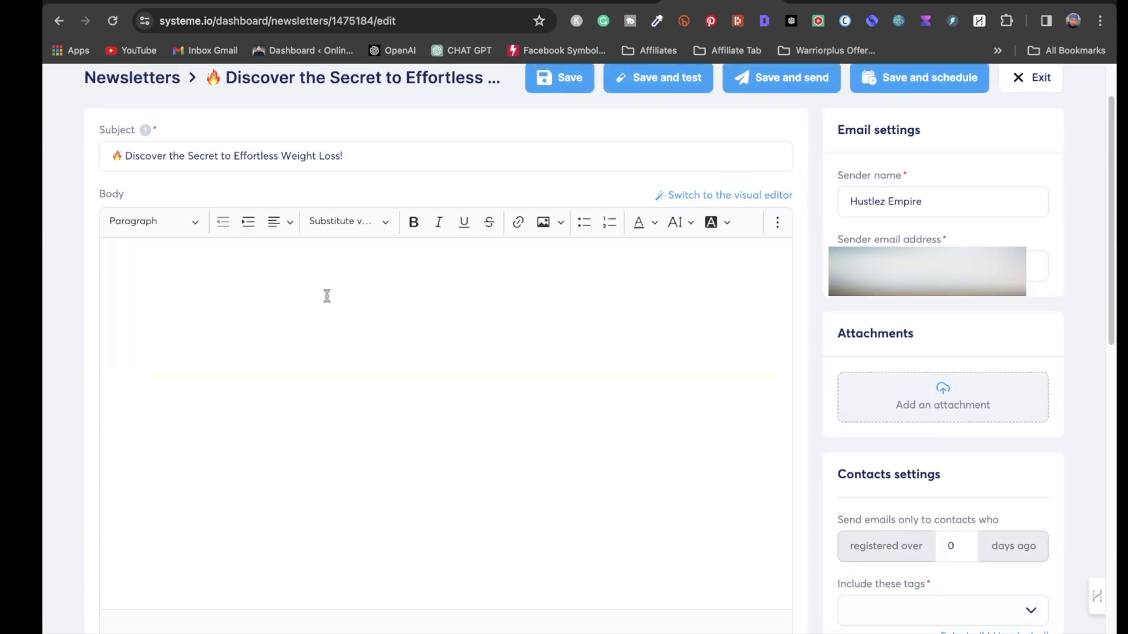
Copy the ChatGPT email from "Hook:" through "[Your Company]" and paste it into the newsletter body
click(248, 299)
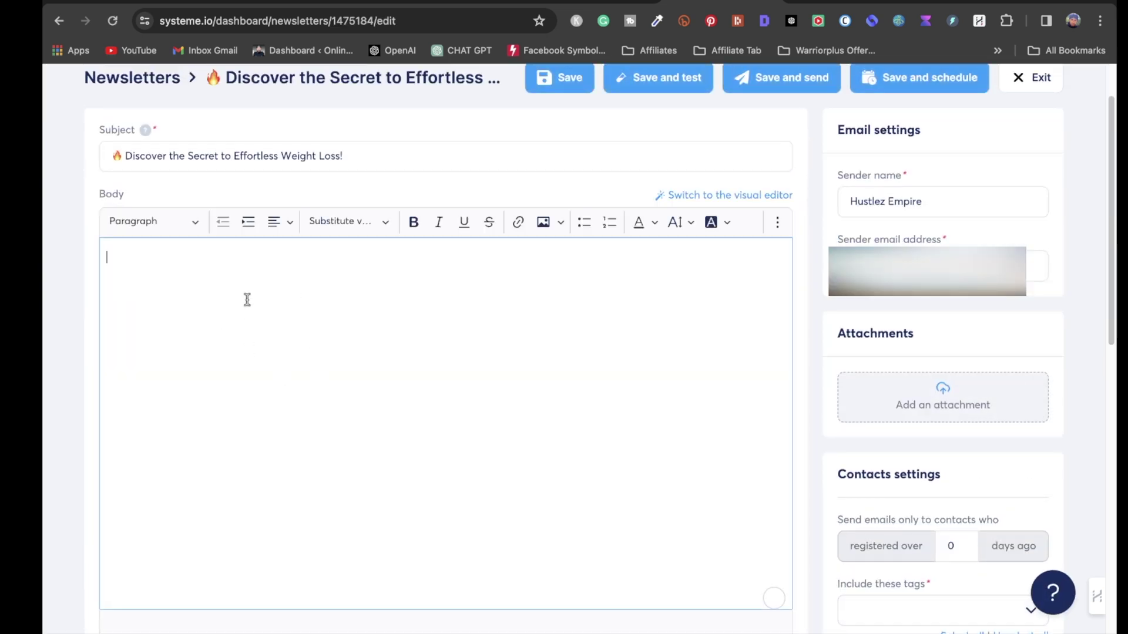
click(668, 4)
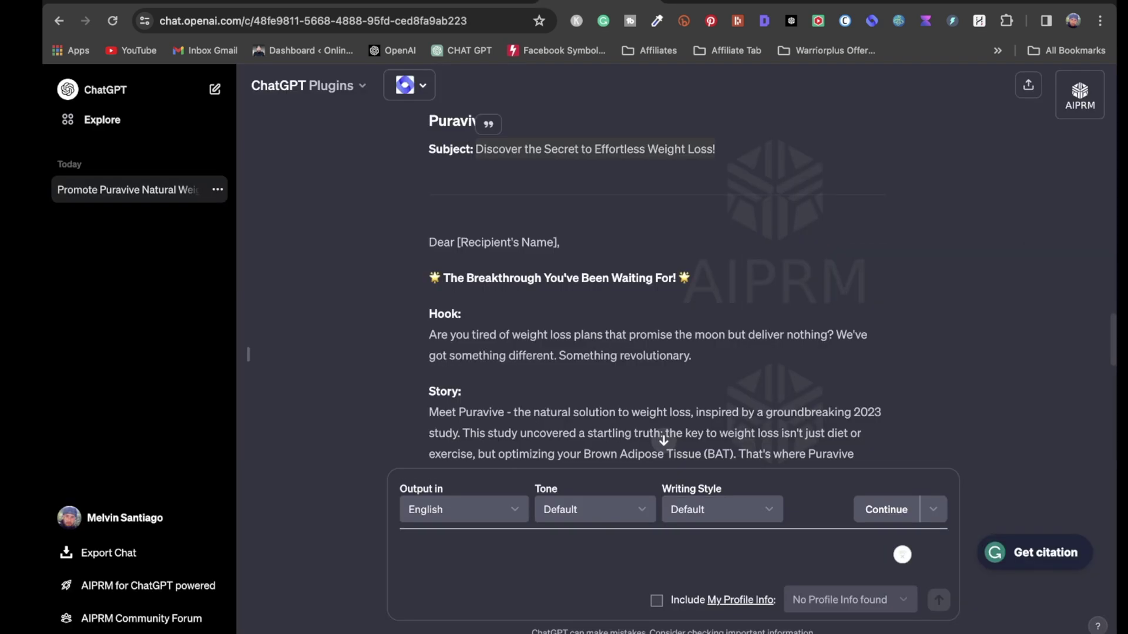
scroll(507, 331, down, 3)
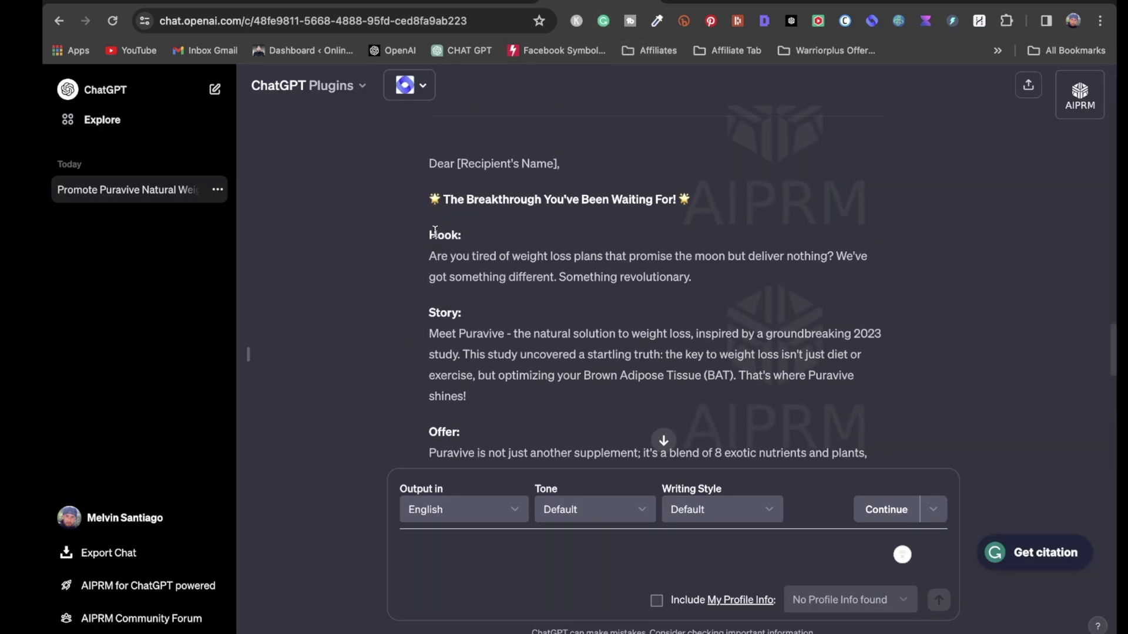
drag(427, 238, 497, 431)
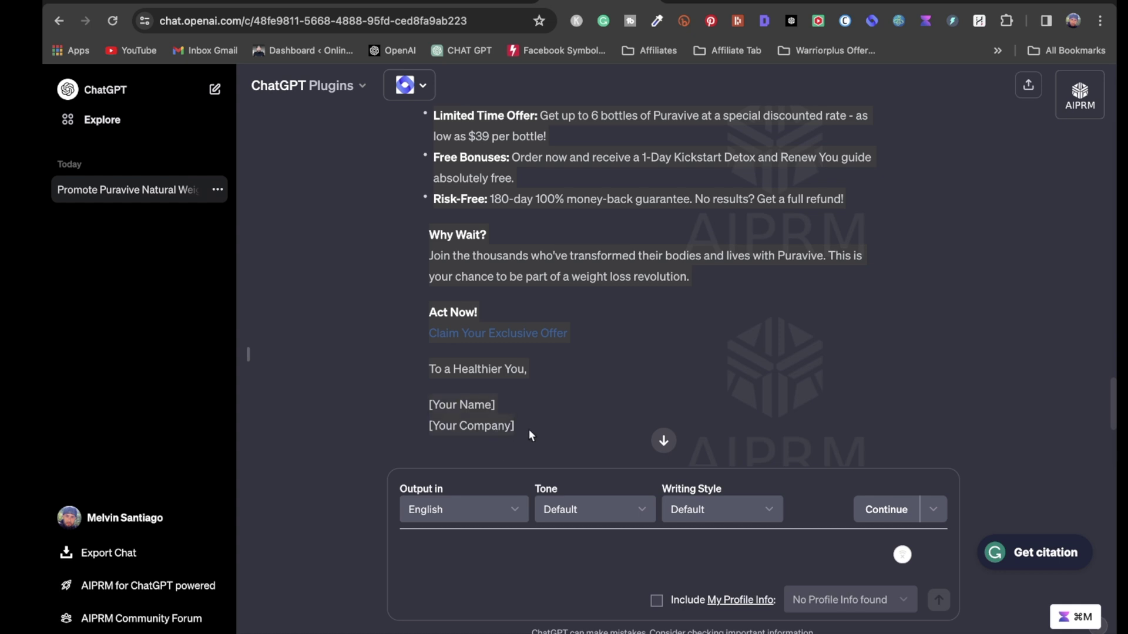
click(712, 5)
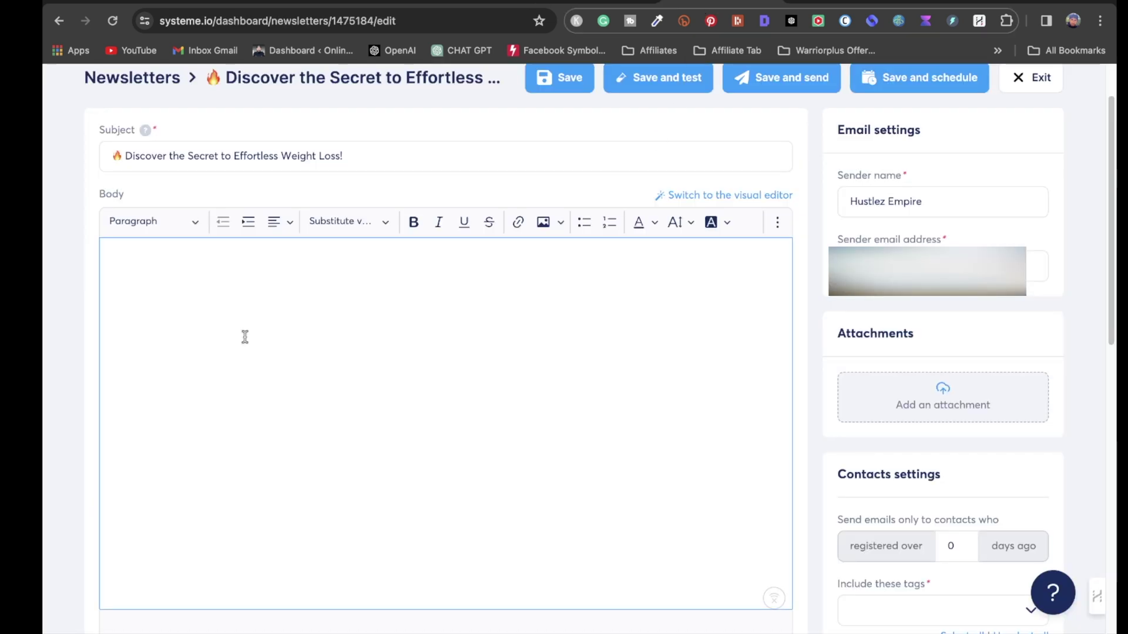
click(231, 281)
text(Hook: Are you tired of weight loss plans that promise the moon but deliver nothing? We've got something different. Something revolutionary. Story: Meet Puravive - the natural solution to weight loss, inspired by a groundbreaking 2023 study. This study uncovered a startling truth: the key to weight loss isn't just diet or exercise, but optimizing your Brown Adipose Tissue (BAT). That's where Puravive shines! Offer: Puravive is not just another supplement; it's a blend of 8 exotic nutrients and plants, each scientifically proven to boost your BAT levels. And the best part? We're offering an exclusive deal: Limited Time Offer: Get up to 6 bottles of Puravive at a special discounted rate - as low as $39 per bottle! Free Bonuses: Order now and receive a 1-Day Kickstart Detox and Renew You guide absolutely free. Risk-Free: 180-day 100% money-back guarantee. No results? Get a full refund! Why Wait? Join the thousands who've transformed their bodies and lives with Puravive. This is your chance to be part of a weight loss revolution. Act Now! Claim Your Exclusive Offer To a Healthier You, [Your Name] [Your Company])
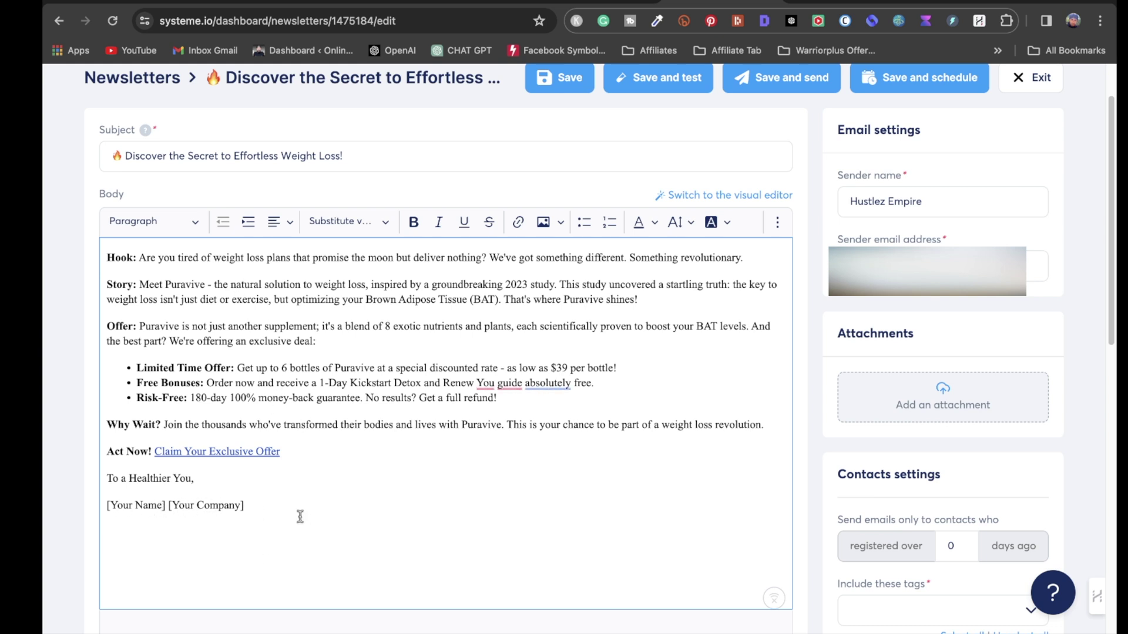
Replace the "[Your Name] [Your Company]" placeholders in the sign-off with the sender's first name
drag(249, 506, 167, 509)
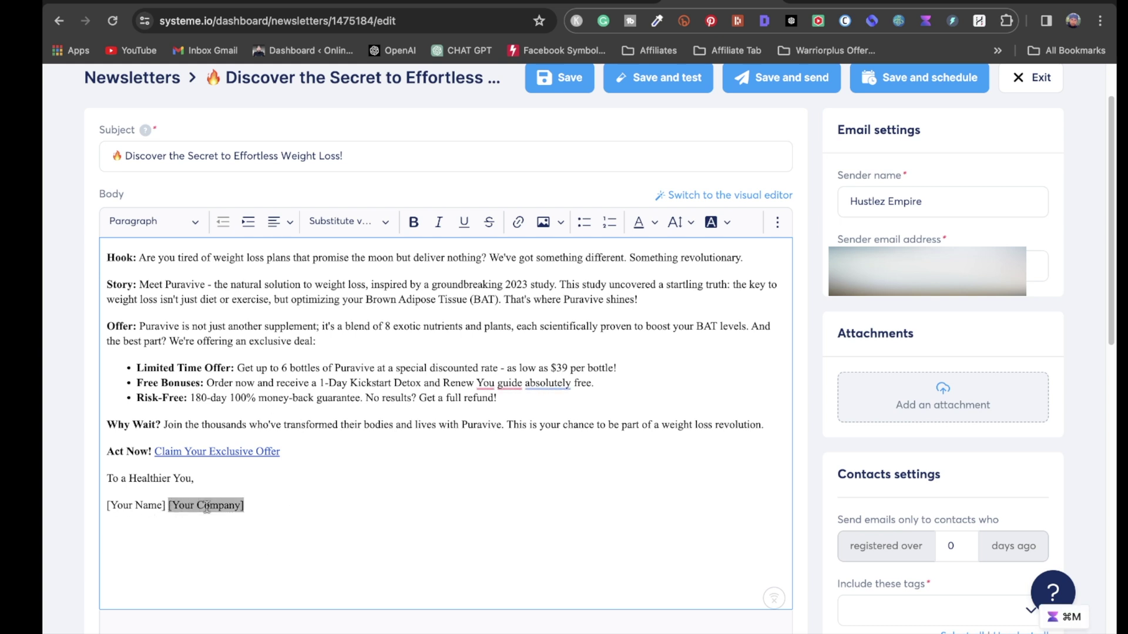
key(BackSpace)
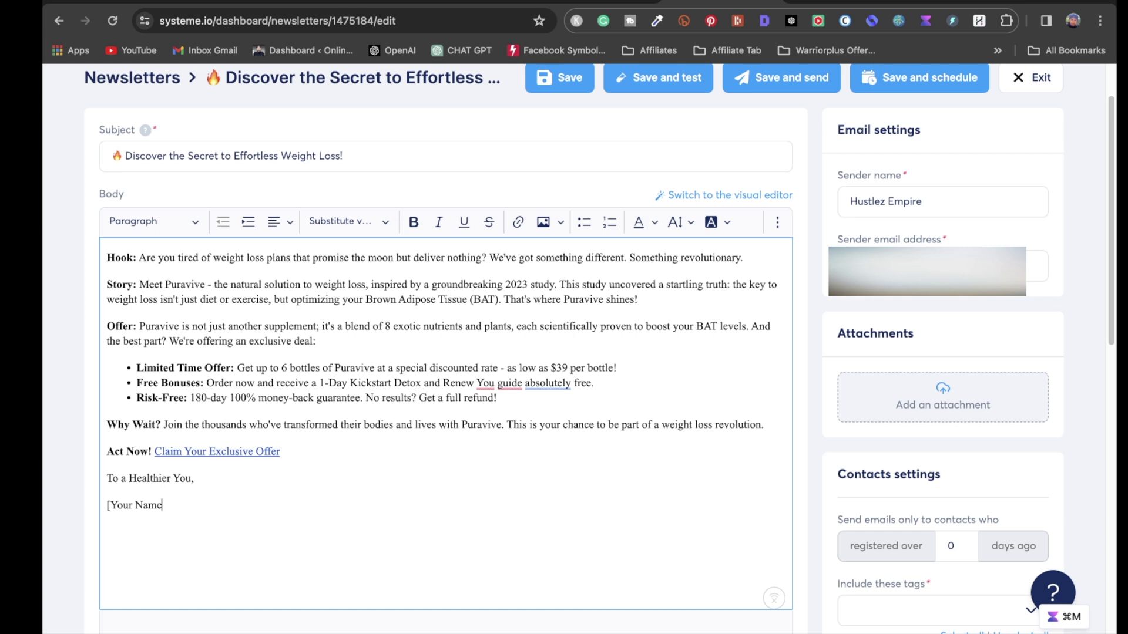
key(BackSpace)
key(BackSpace)
key(BackSpace)
key(BackSpace)
key(BackSpace)
key(BackSpace)
key(BackSpace)
text(Melvin)
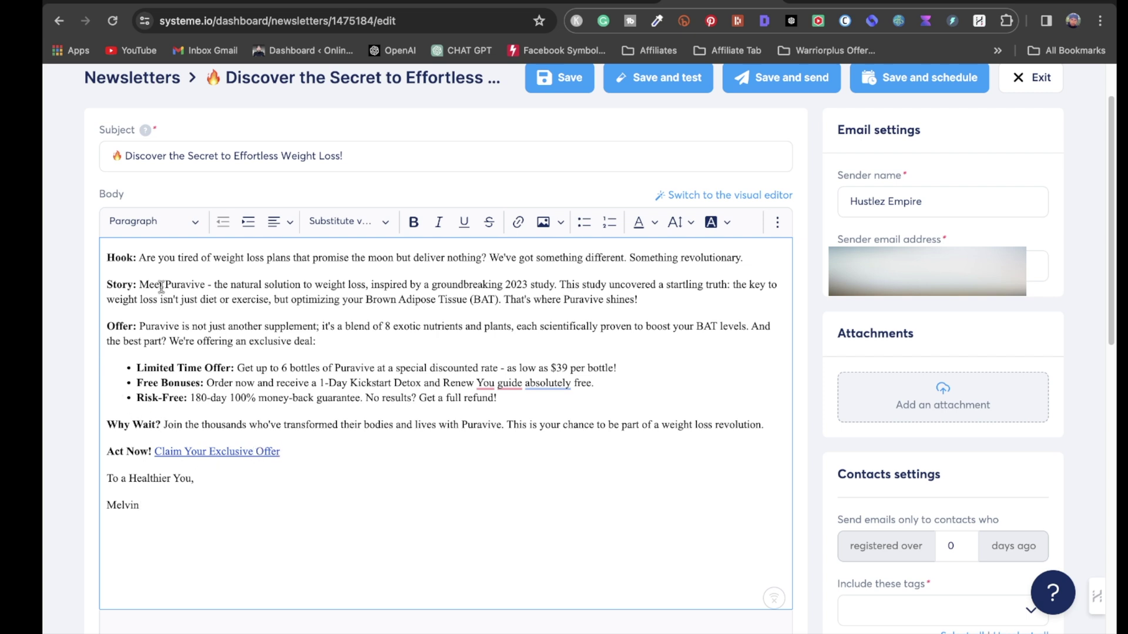
Delete the "Hook:" label at the start of the body's opening paragraph
click(132, 258)
key(BackSpace)
key(BackSpace)
key(BackSpace)
key(BackSpace)
key(BackSpace)
key(BackSpace)
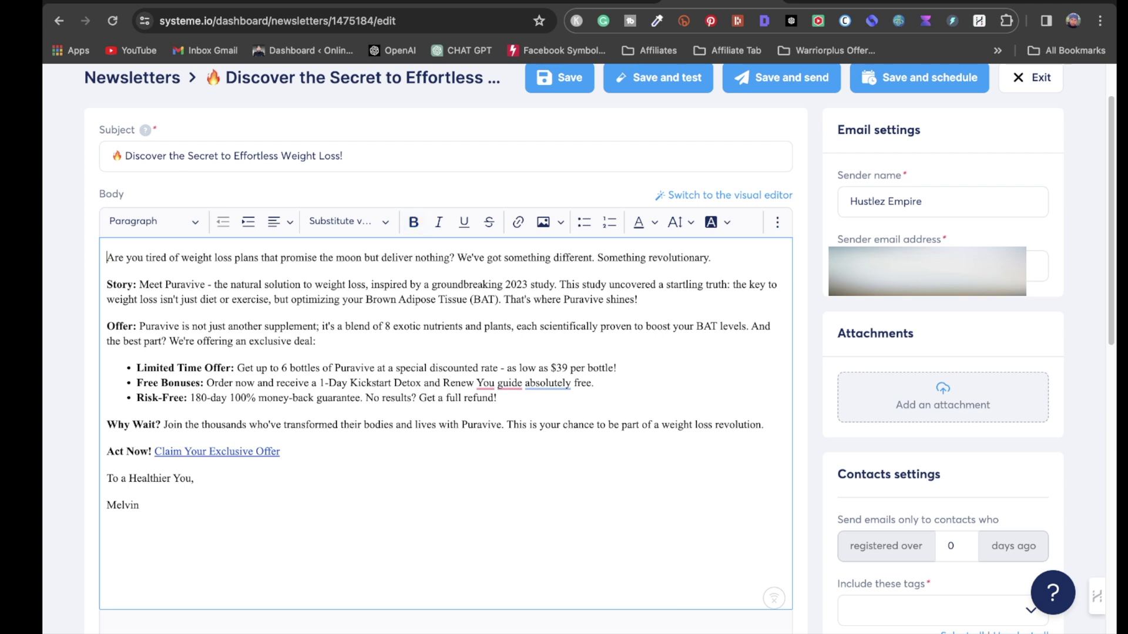
Delete the "Story:" and "Offer:" labels at the start of the second and third paragraphs
click(113, 284)
key(Delete)
key(Delete)
key(BackSpace)
key(BackSpace)
key(BackSpace)
key(BackSpace)
key(BackSpace)
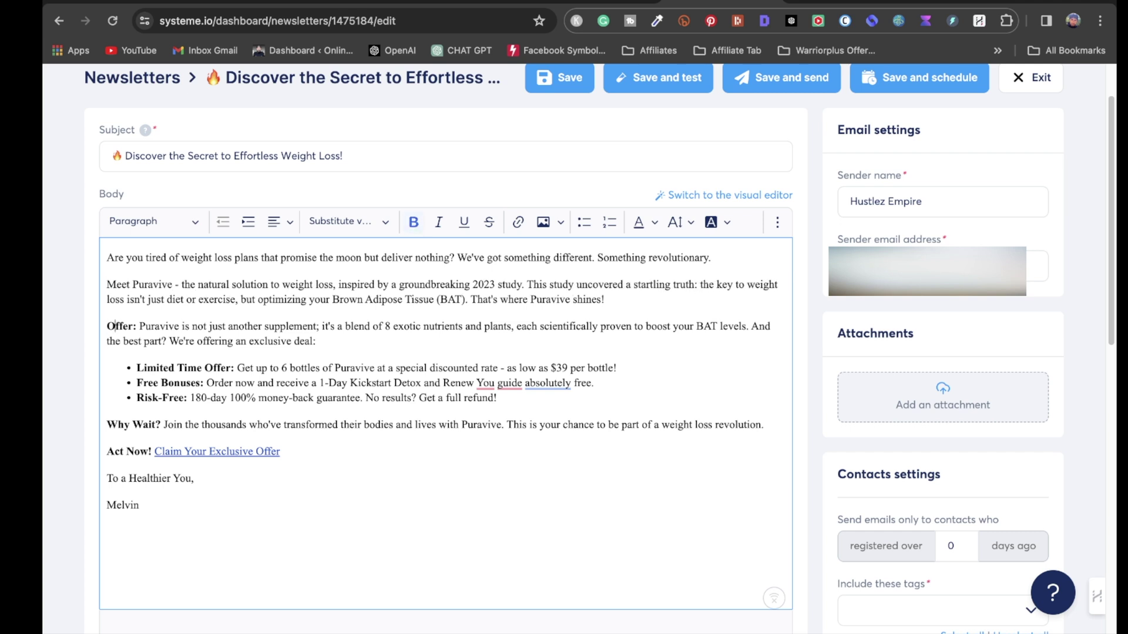
key(BackSpace)
key(BackSpace)
key(BackSpace)
key(BackSpace)
key(BackSpace)
key(BackSpace)
key(BackSpace)
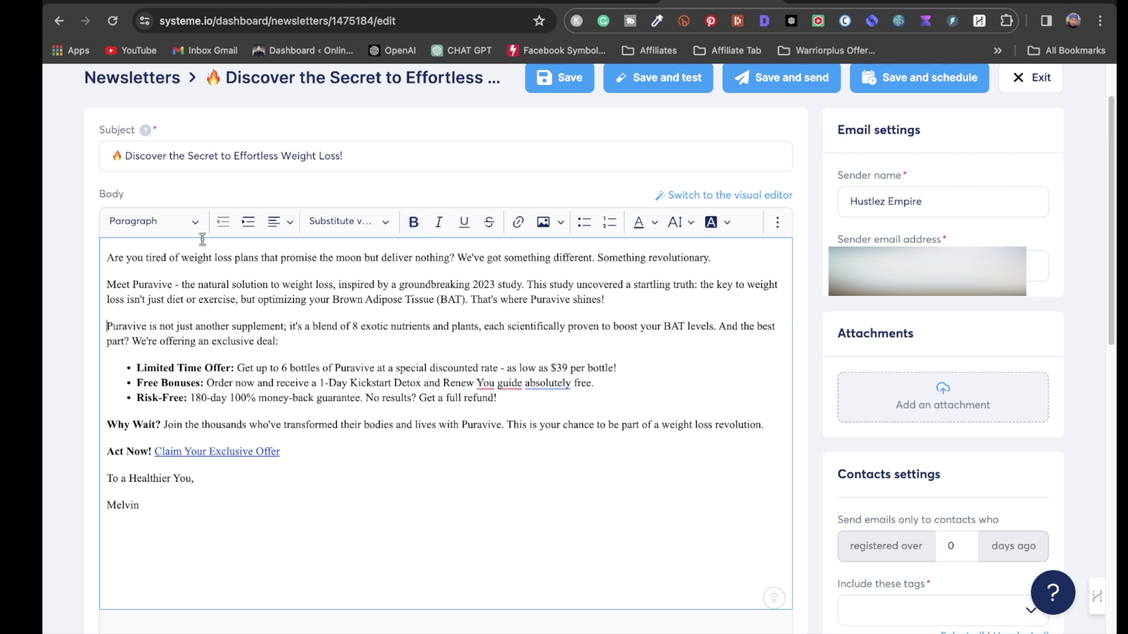
Add the greeting "Hey {first_name}," above the opening paragraph using the First name variable, and remove the extra blank line below it
click(103, 254)
scroll(135, 332, up, 2)
key(Return)
key(Return)
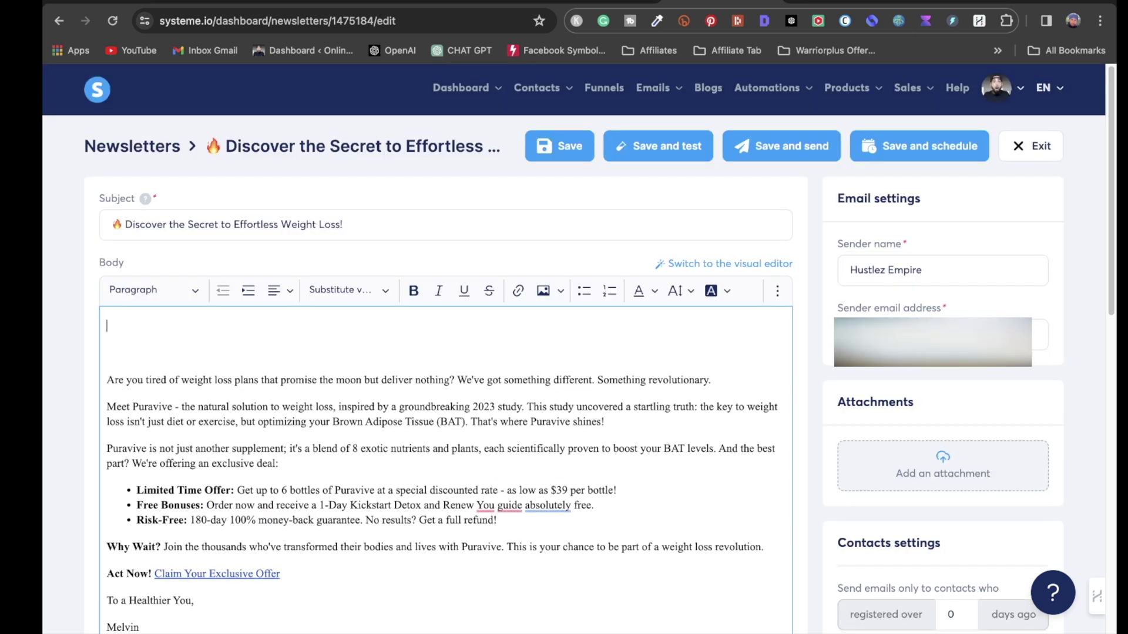
click(105, 332)
text(Hey)
click(347, 290)
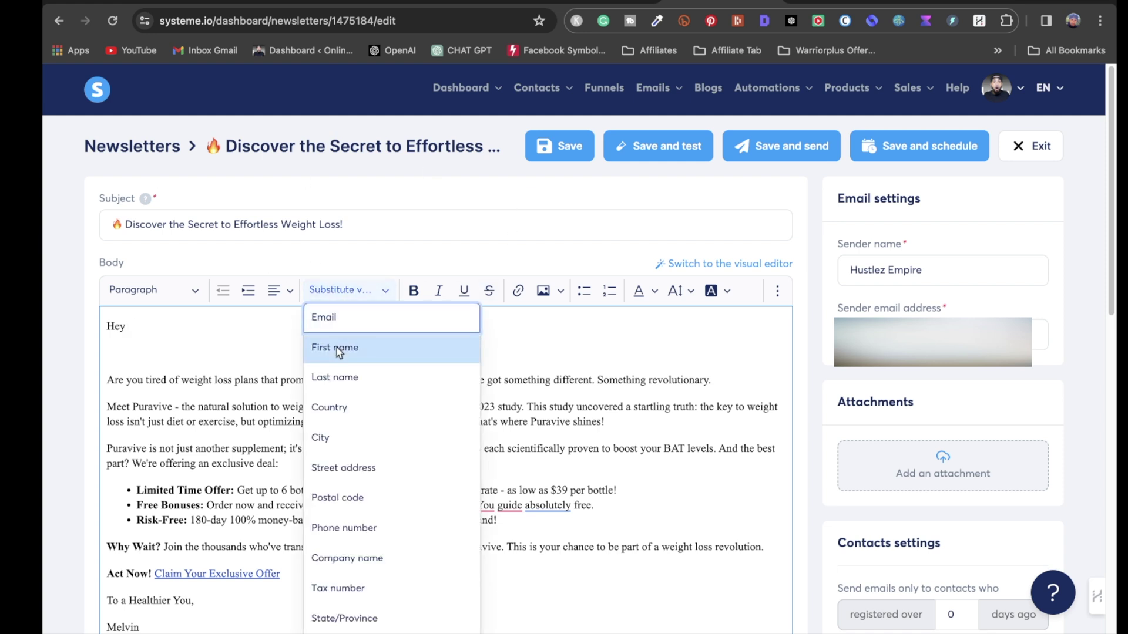
click(337, 348)
text(,)
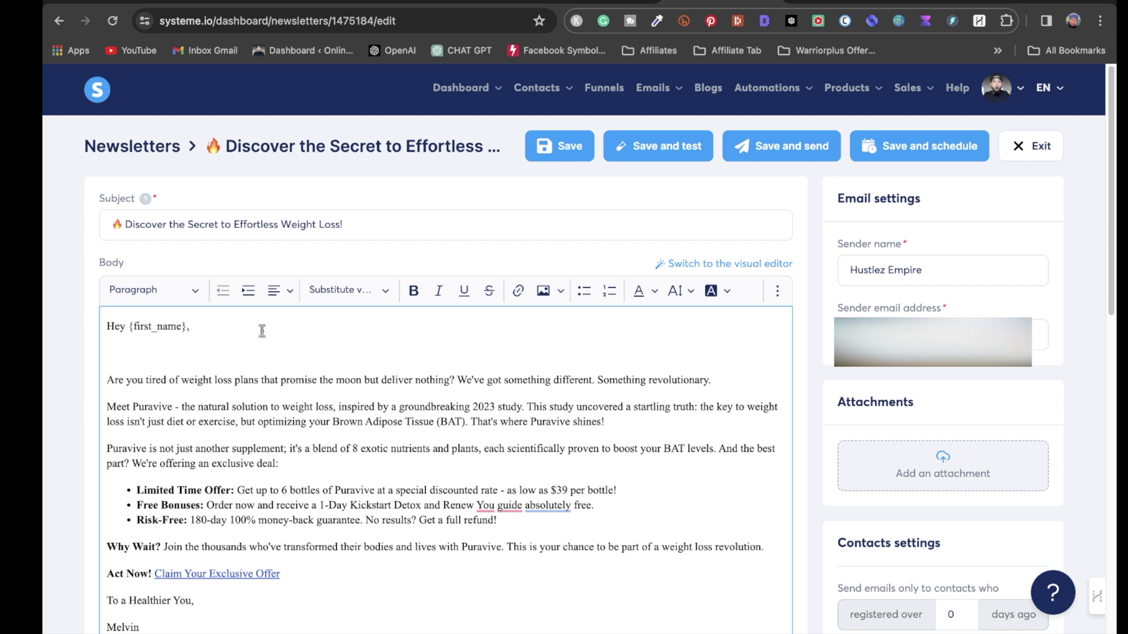
click(122, 350)
key(BackSpace)
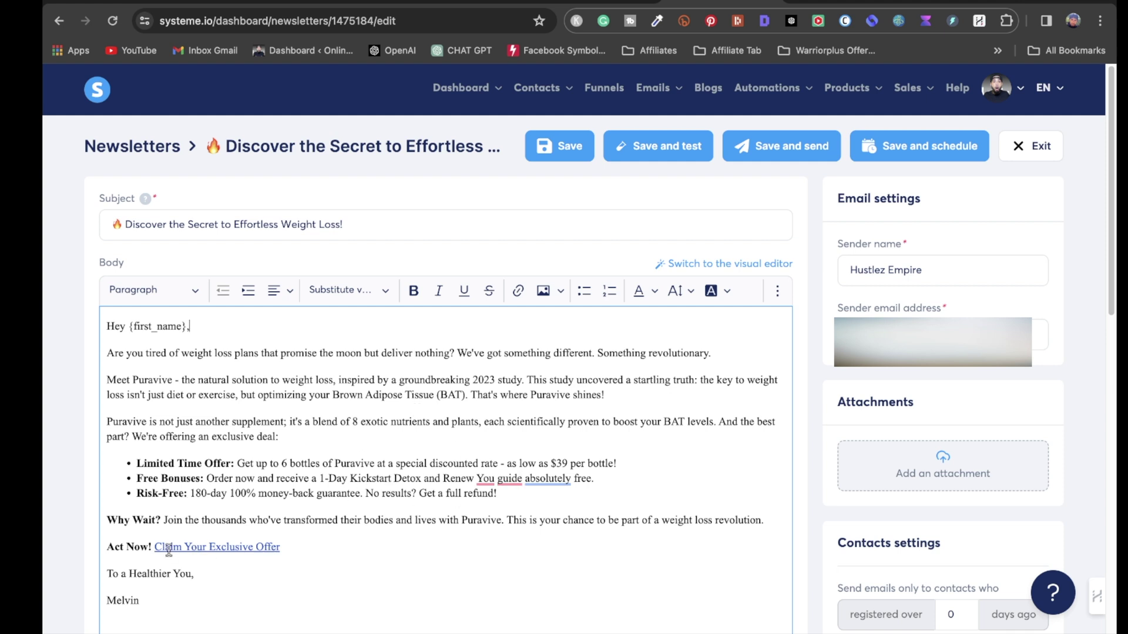
Replace the URL behind "Claim Your Exclusive Offer" with the encrypted HopLink copied from the ClickBank marketplace
click(251, 547)
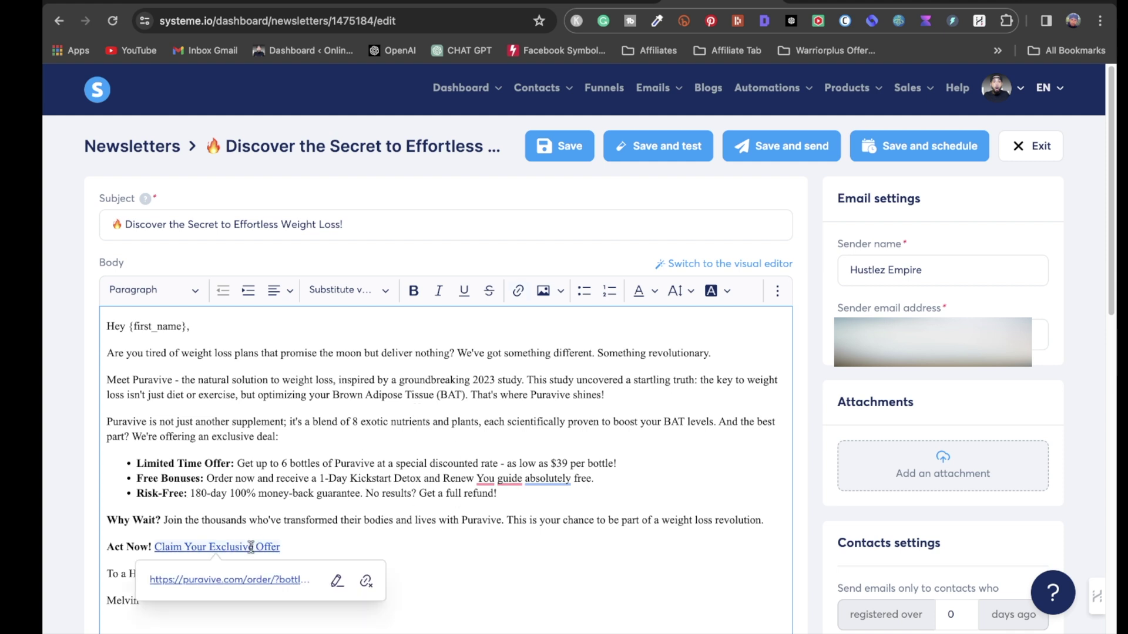
click(337, 584)
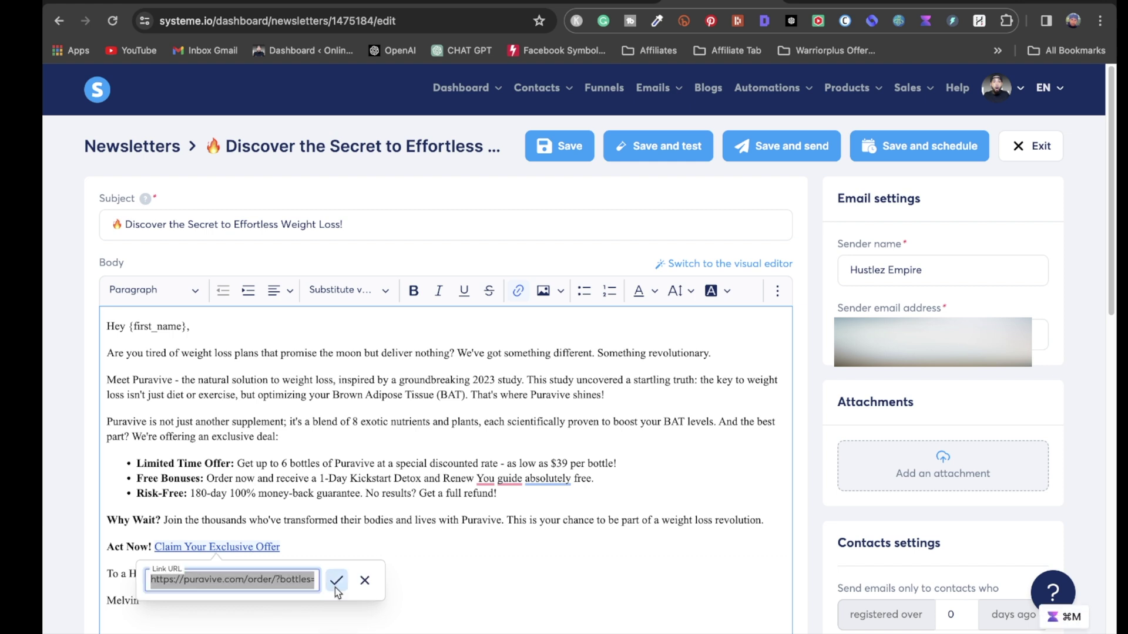
key(BackSpace)
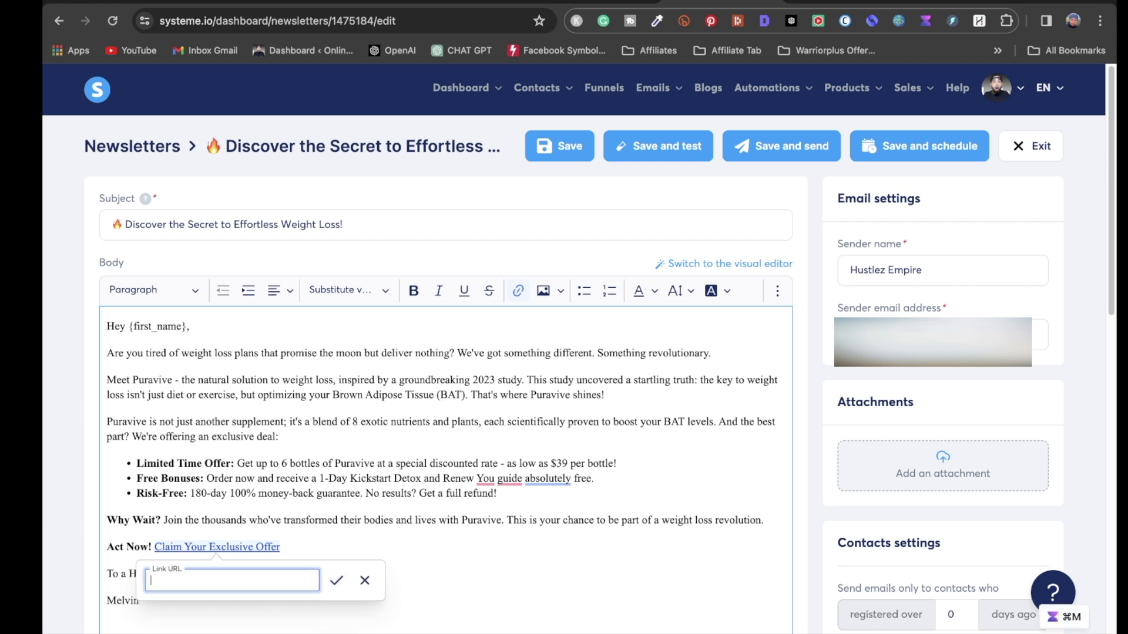
key(ctrl+Tab)
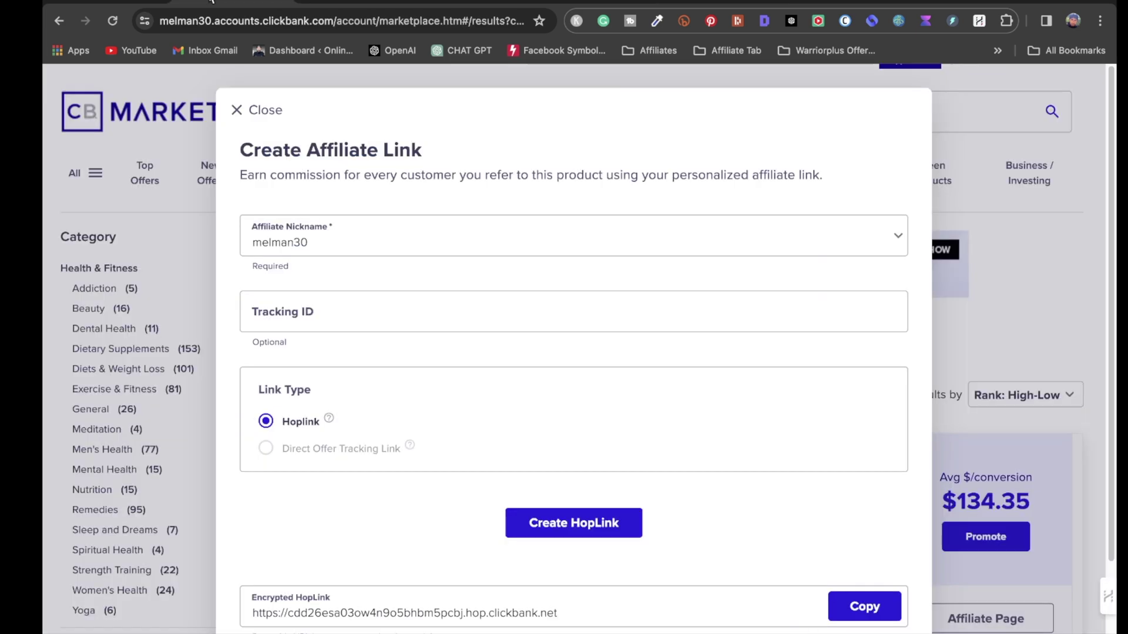
click(872, 609)
key(ctrl+Tab)
click(246, 574)
key(ctrl+v)
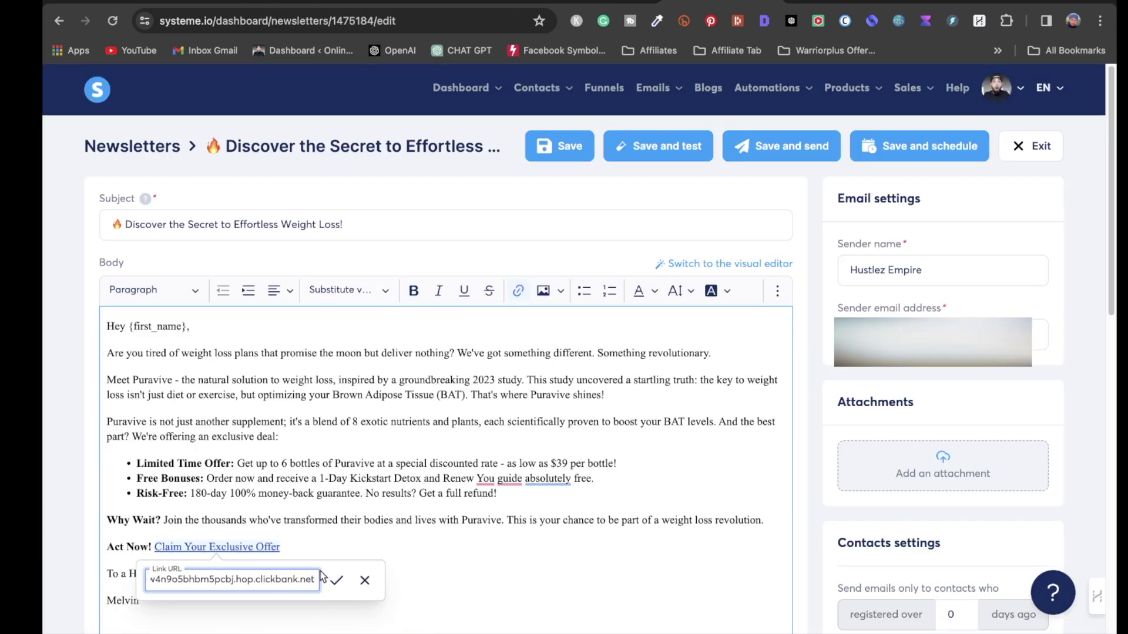
click(335, 583)
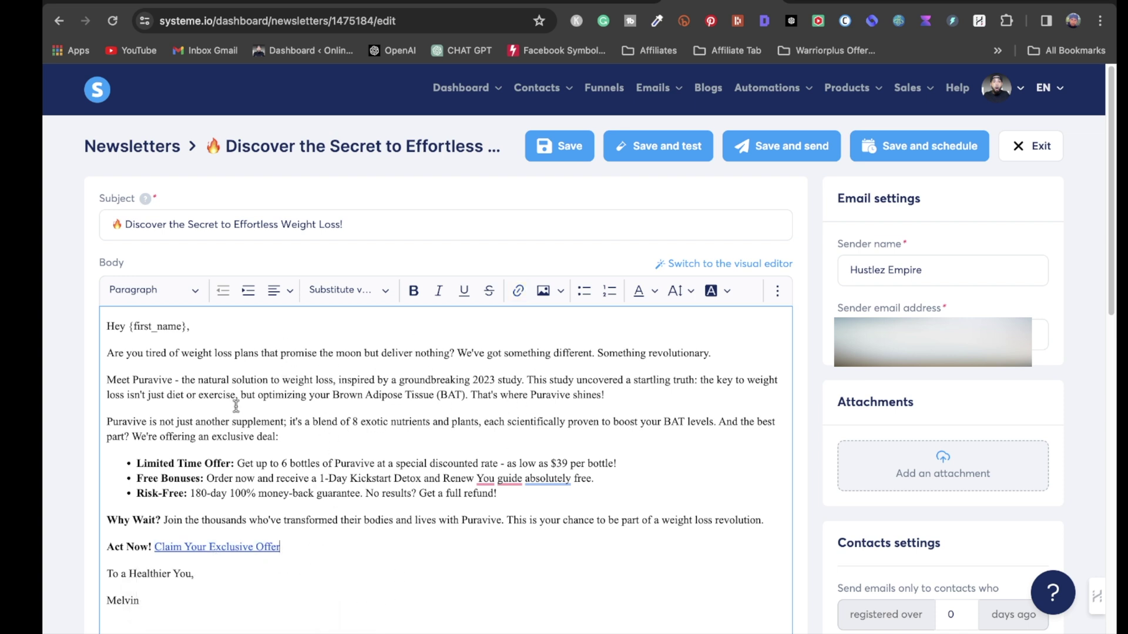
Link the word "Puravive" after "Meet" in the second body paragraph to the copied affiliate HopLink
drag(133, 379, 173, 379)
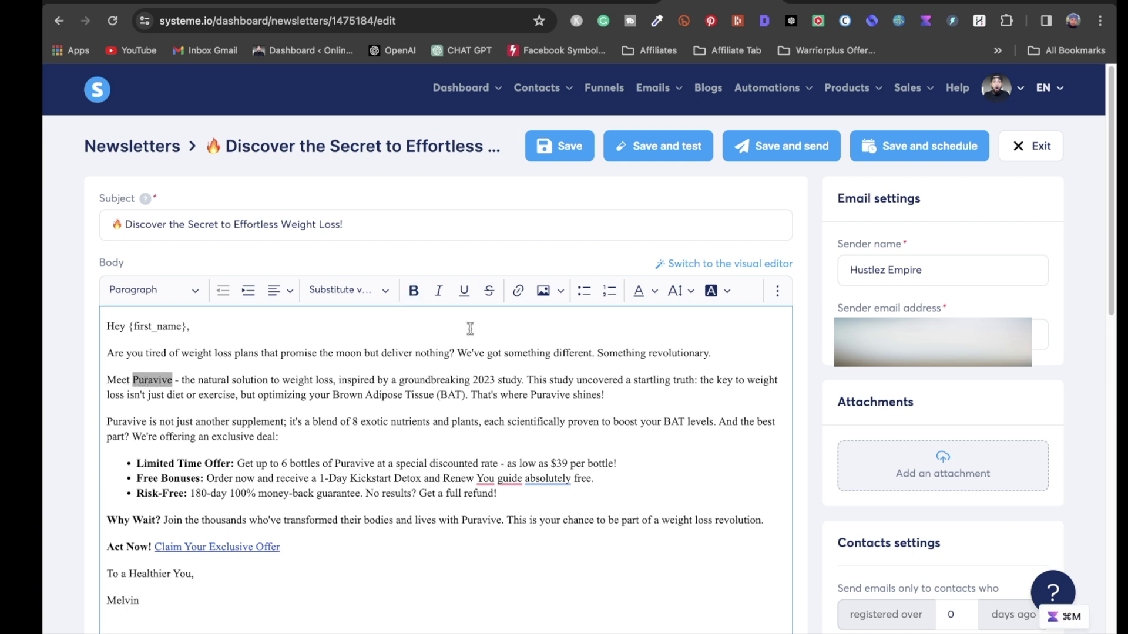
click(518, 291)
key(super+v)
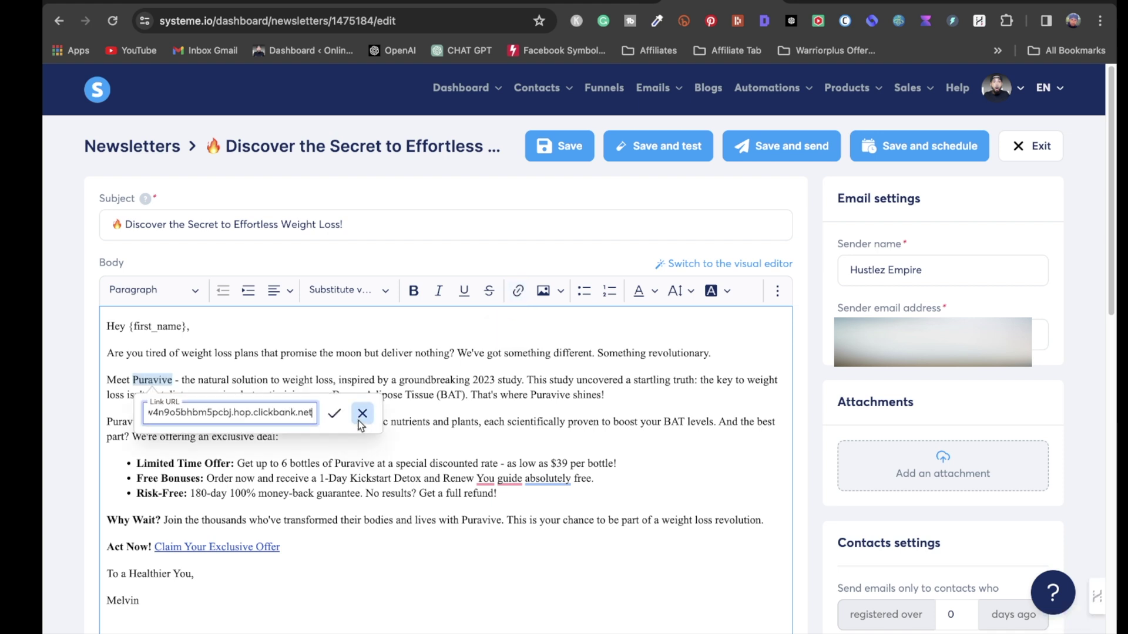
click(335, 413)
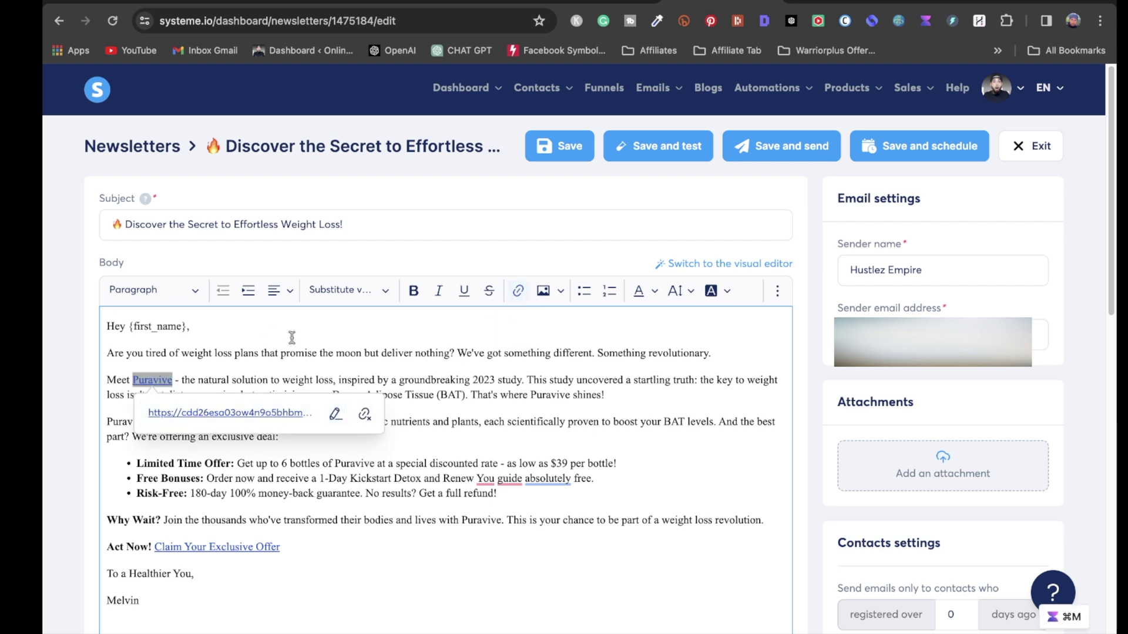
click(428, 547)
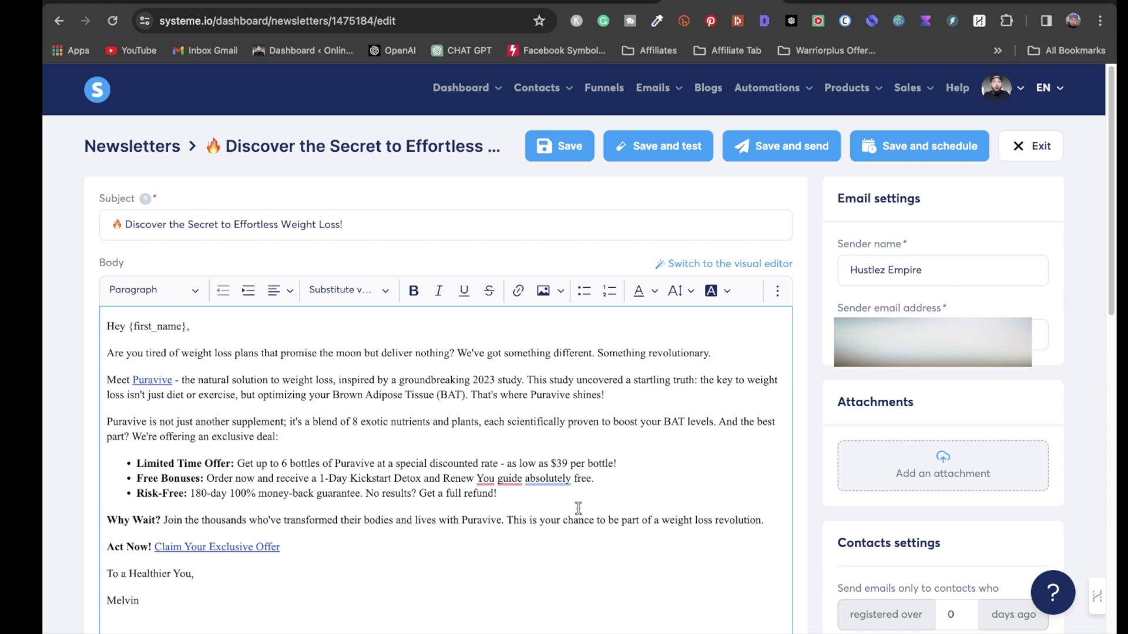
Replace the closing line "To a Healthier You," above the sender's name with "Chat soon,"
click(196, 575)
mouse_move(550, 621)
key(BackSpace)
key(BackSpace)
key(BackSpace)
key(BackSpace)
key(BackSpace)
key(BackSpace)
key(BackSpace)
key(BackSpace)
key(BackSpace)
key(BackSpace)
key(BackSpace)
key(BackSpace)
key(BackSpace)
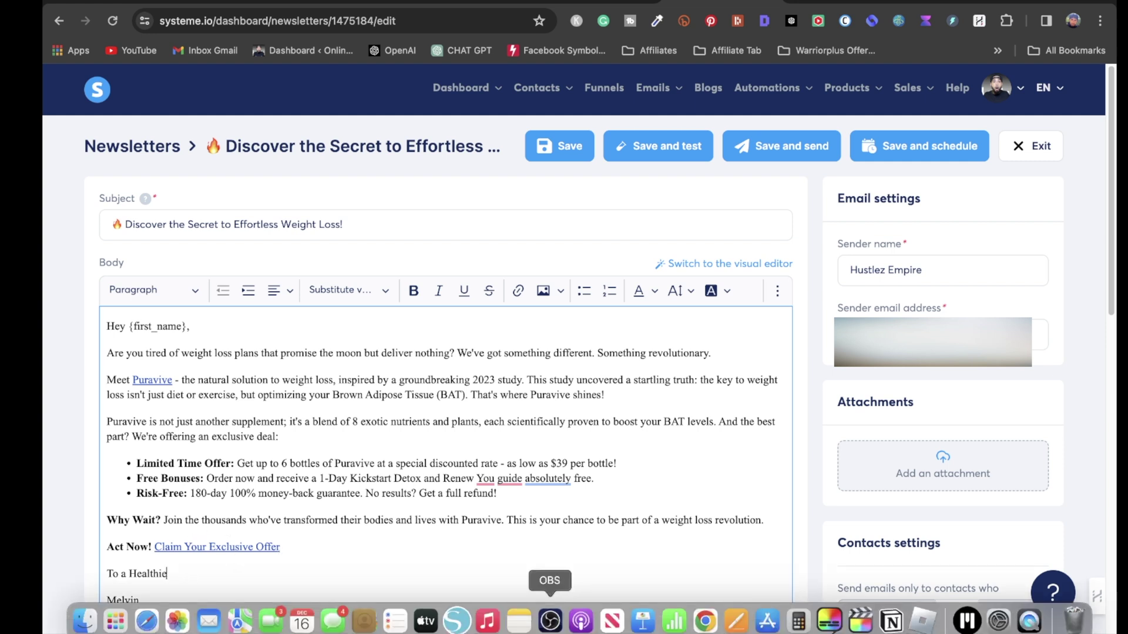
key(BackSpace)
key(BackSpace)
key(BackSpace)
key(BackSpace)
key(BackSpace)
text(Chat)
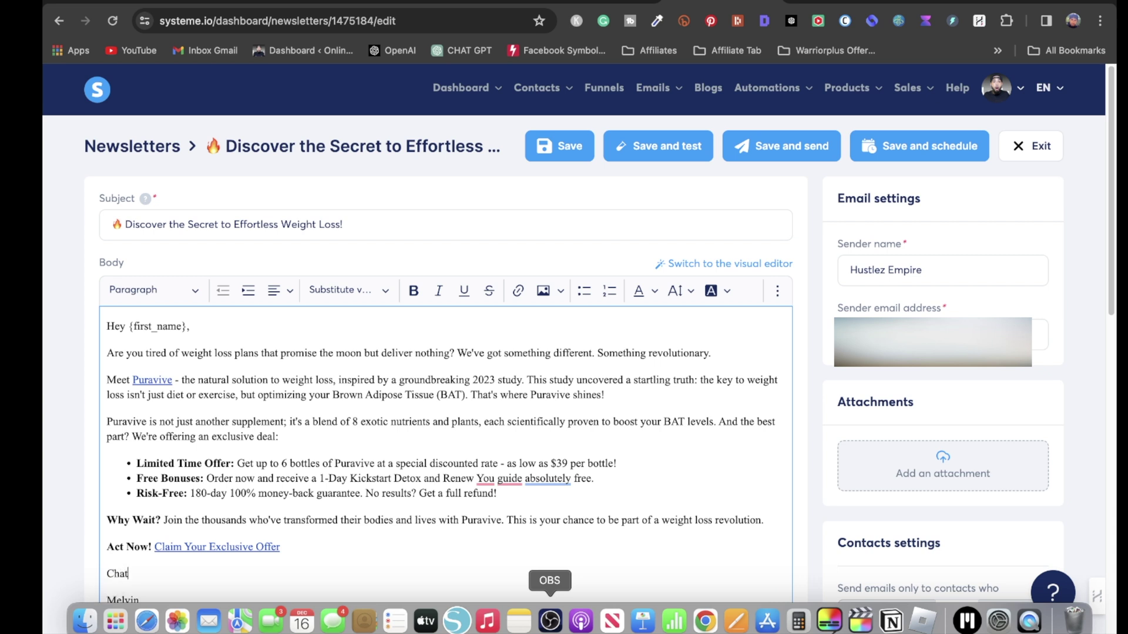
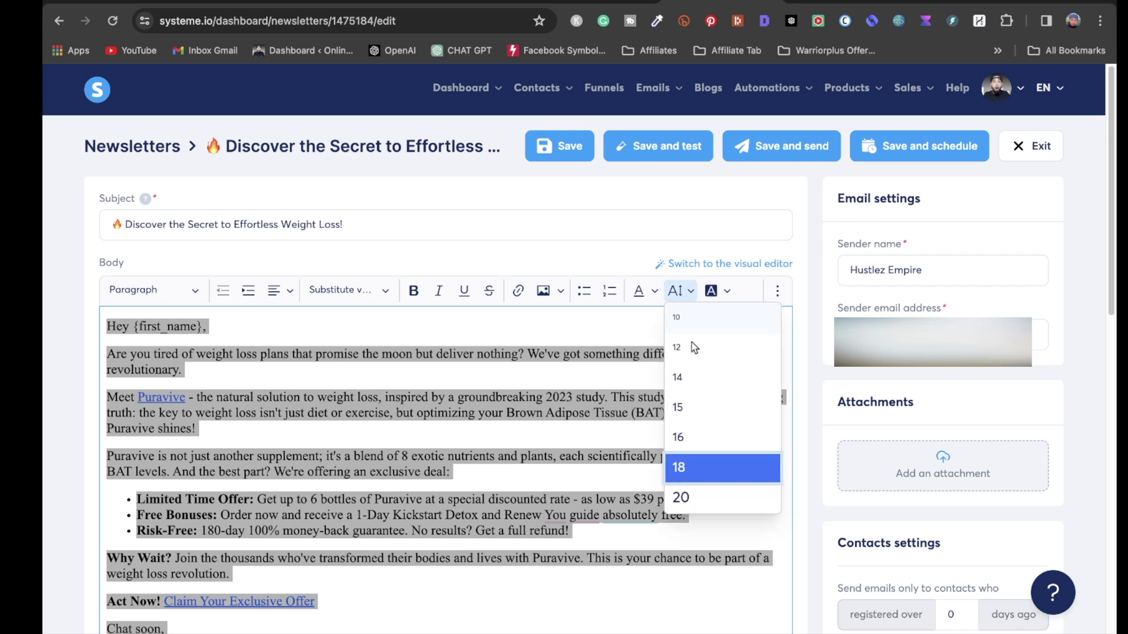
Set the font size of the entire email body to 20 and check the enlarged text down to the sign-off
click(711, 505)
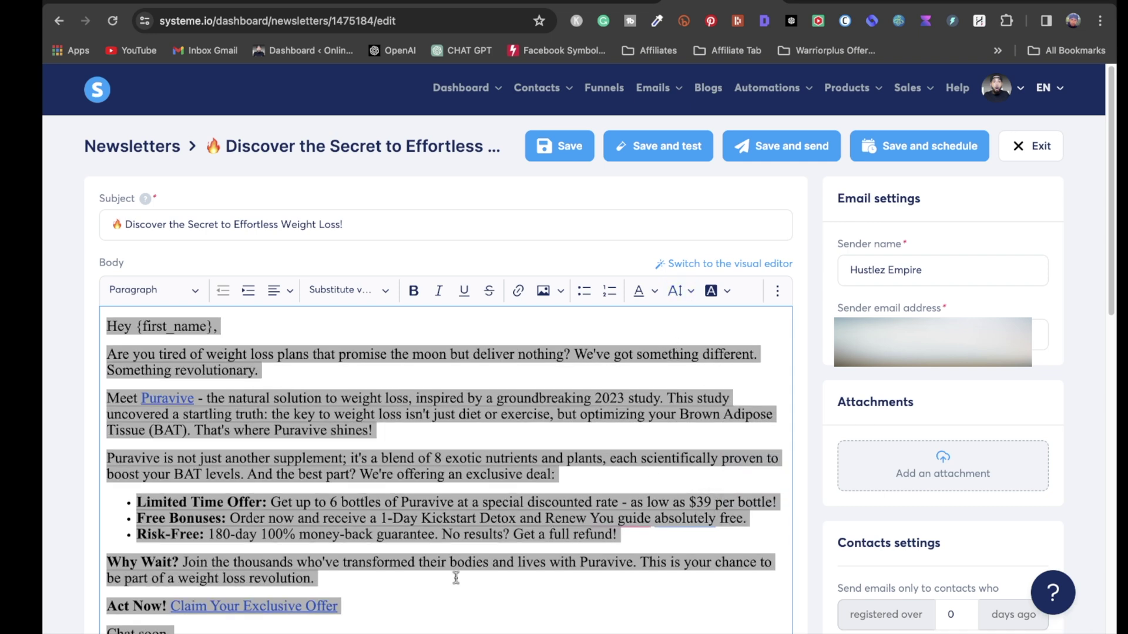
click(278, 529)
scroll(200, 543, down, 3)
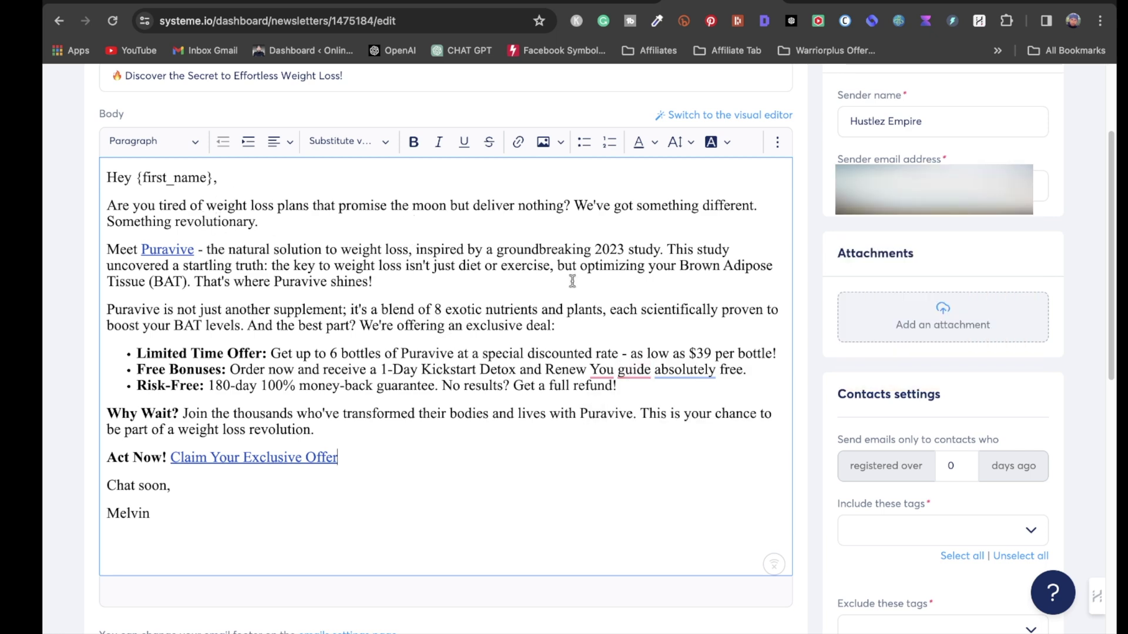
scroll(235, 491, up, 3)
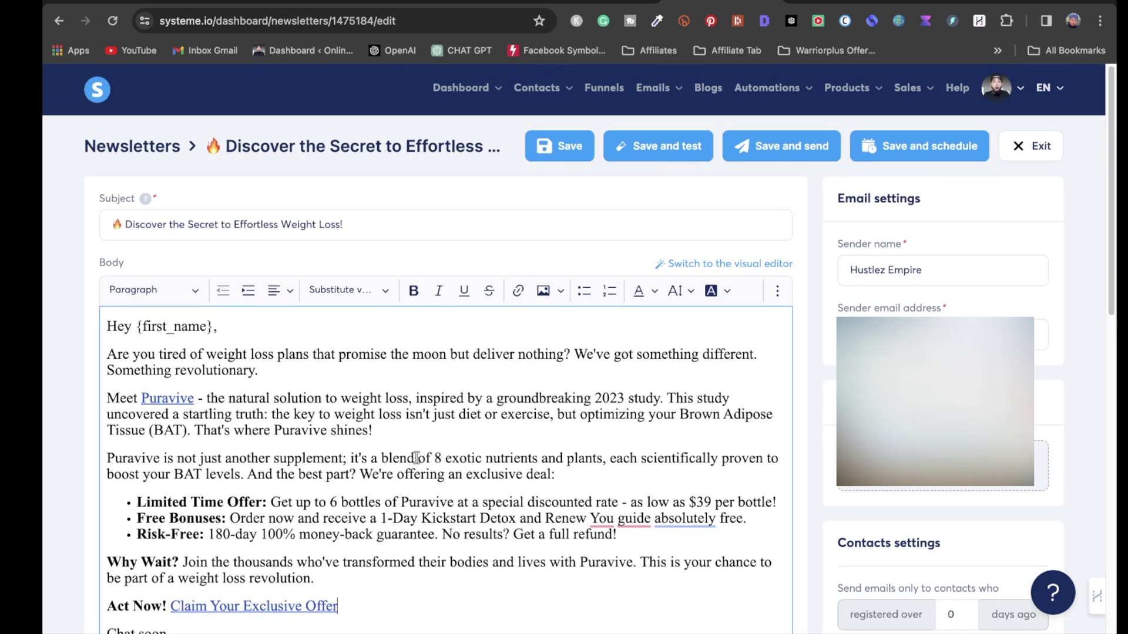
scroll(676, 476, down, 1)
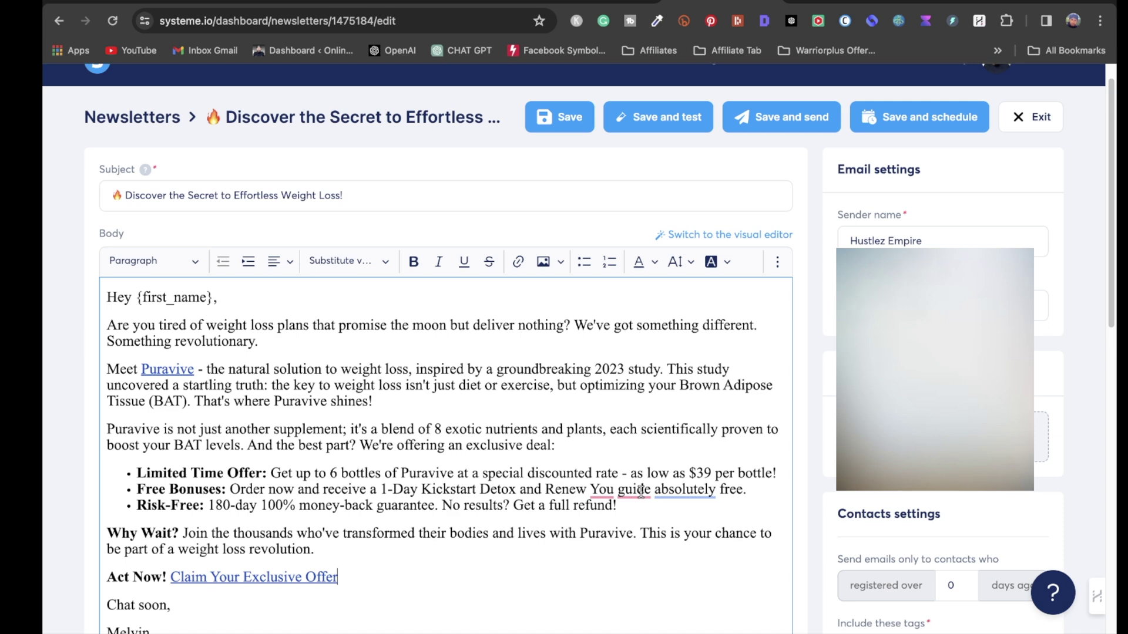
scroll(640, 491, up, 1)
Include all contact tags as recipients in the newsletter's contacts settings
mouse_move(556, 94)
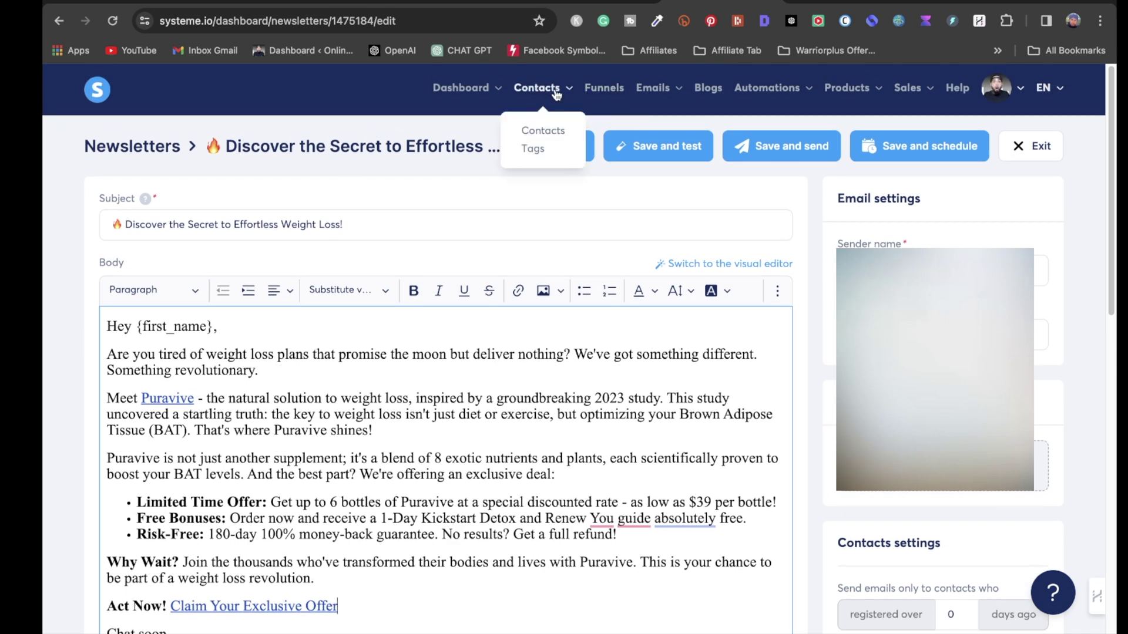
scroll(763, 352, down, 8)
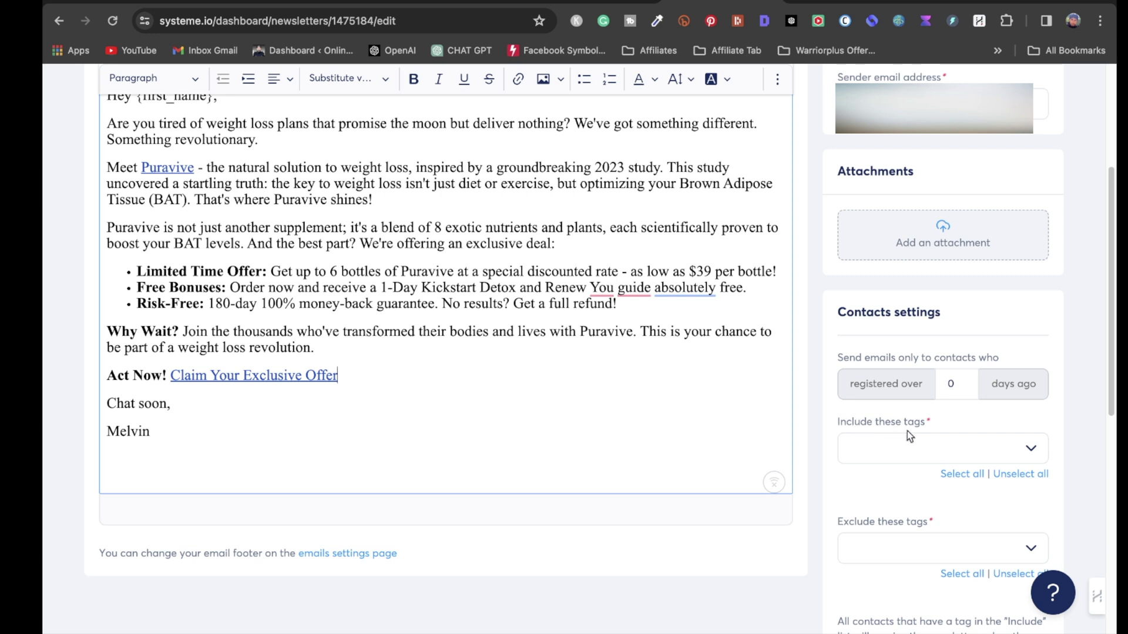
click(963, 475)
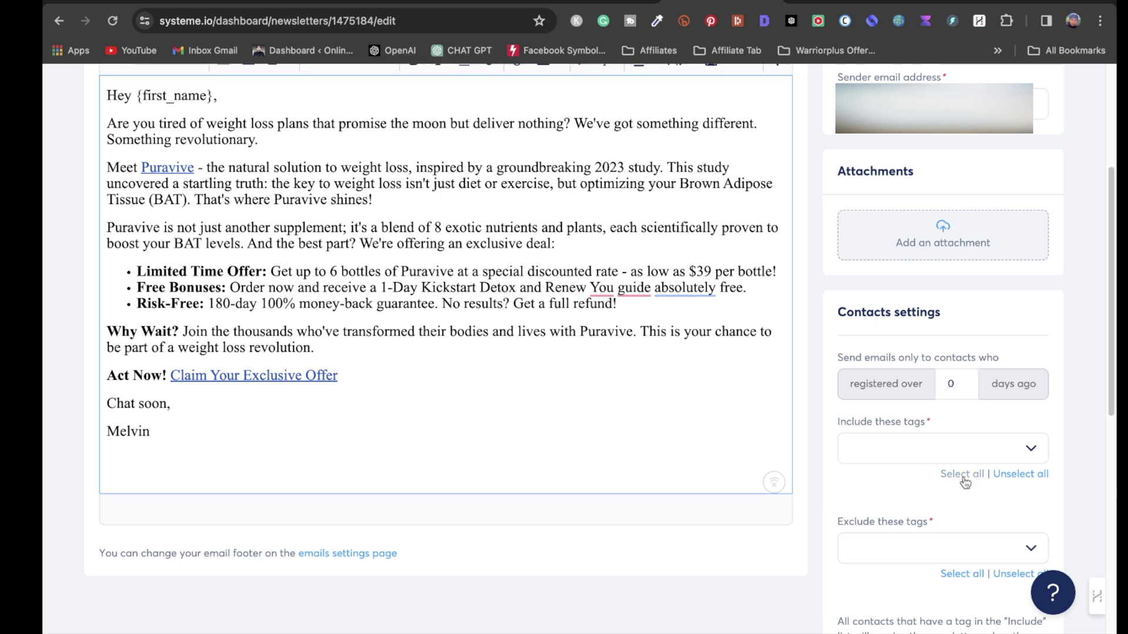
scroll(927, 555, down, 2)
scroll(927, 554, down, 1)
scroll(929, 529, up, 3)
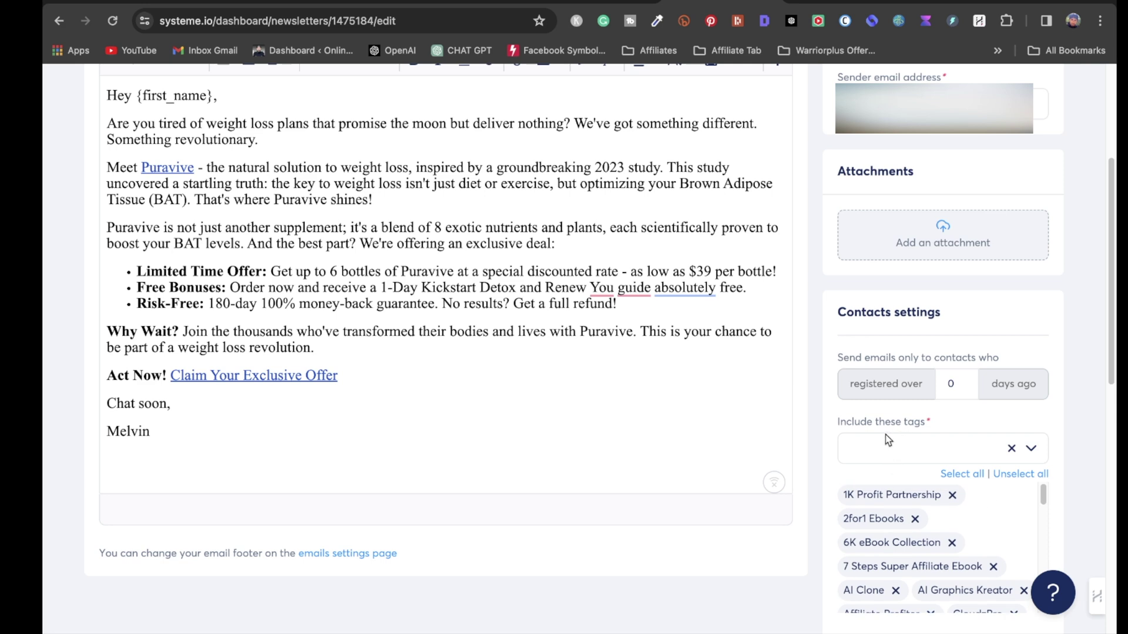
scroll(1001, 484, down, 5)
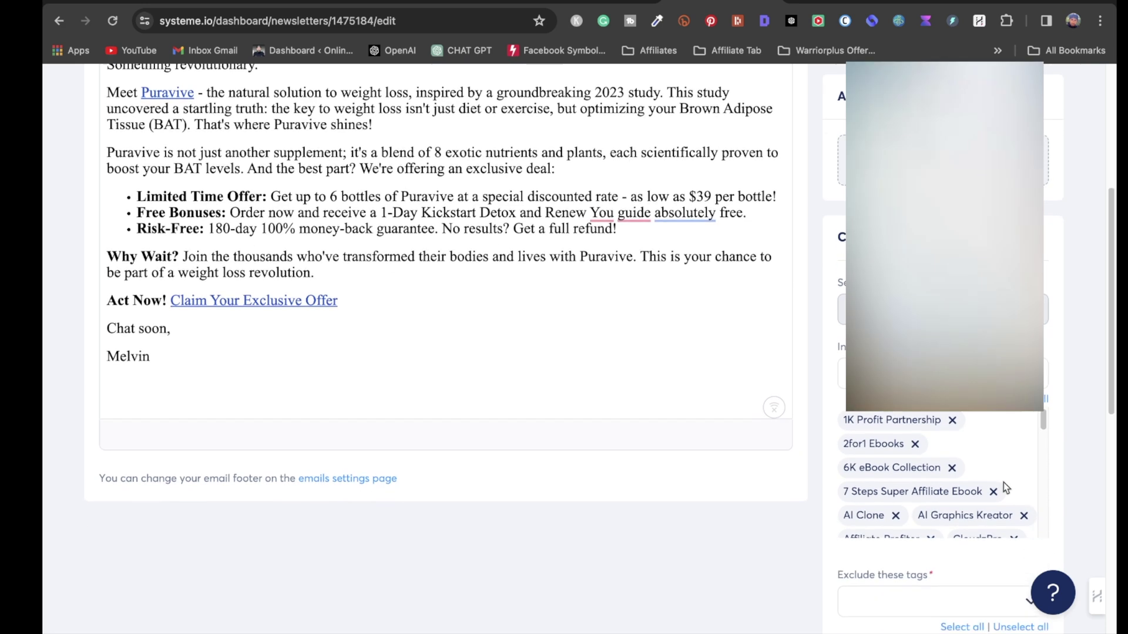
scroll(956, 437, up, 10)
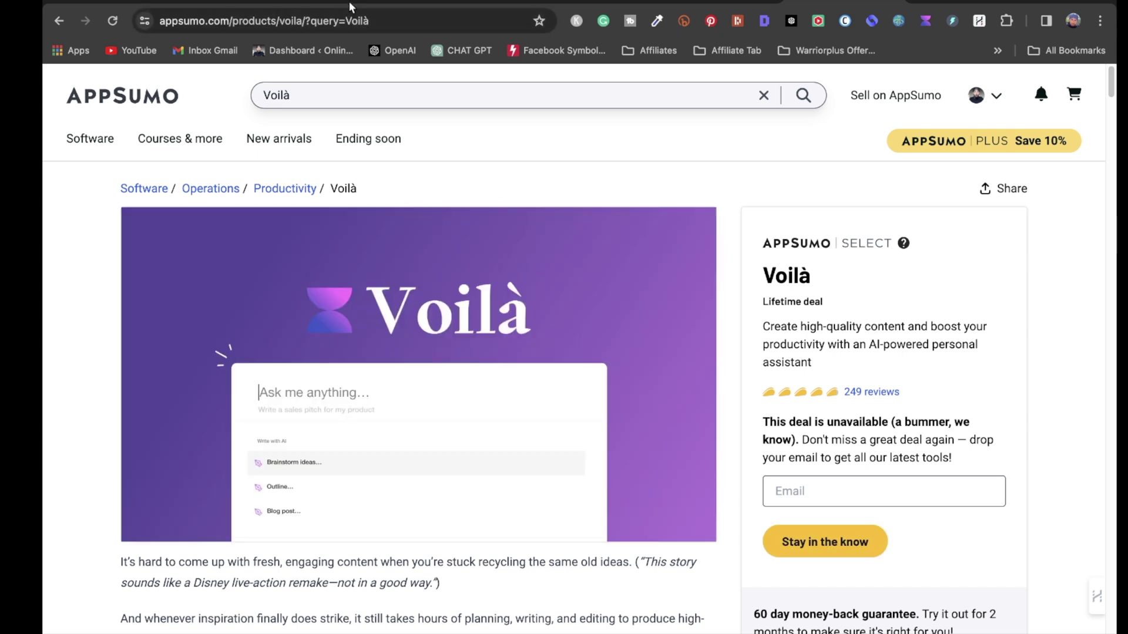
On the Puravive sales page, open the Voilà assistant and choose the "Content using AIDA Framework" template from its Writing library
click(344, 7)
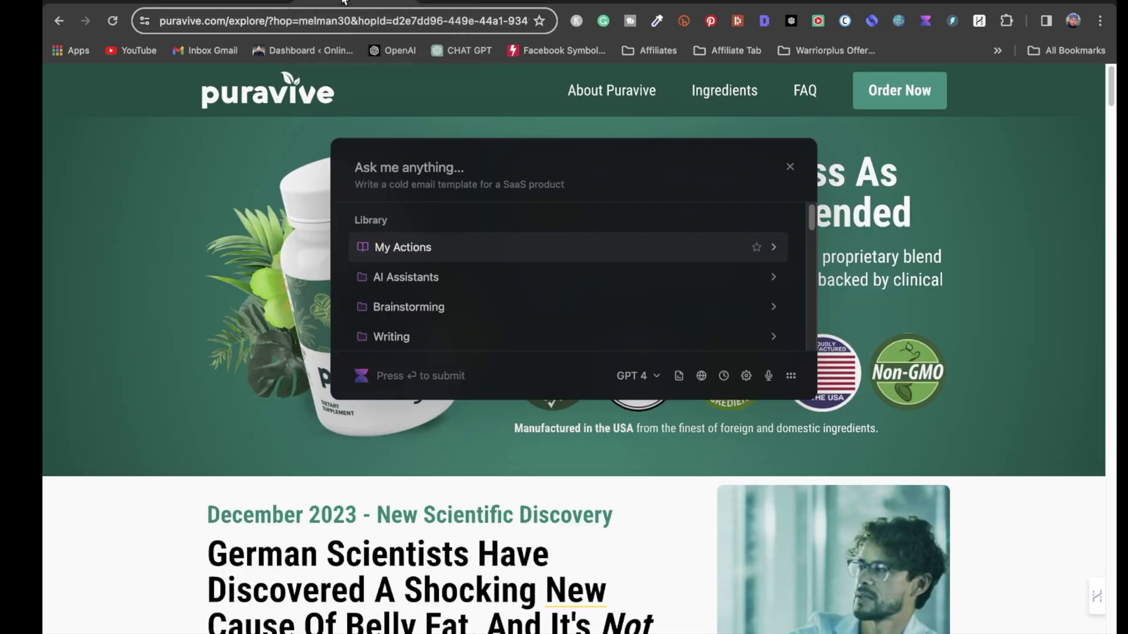
click(790, 166)
click(925, 20)
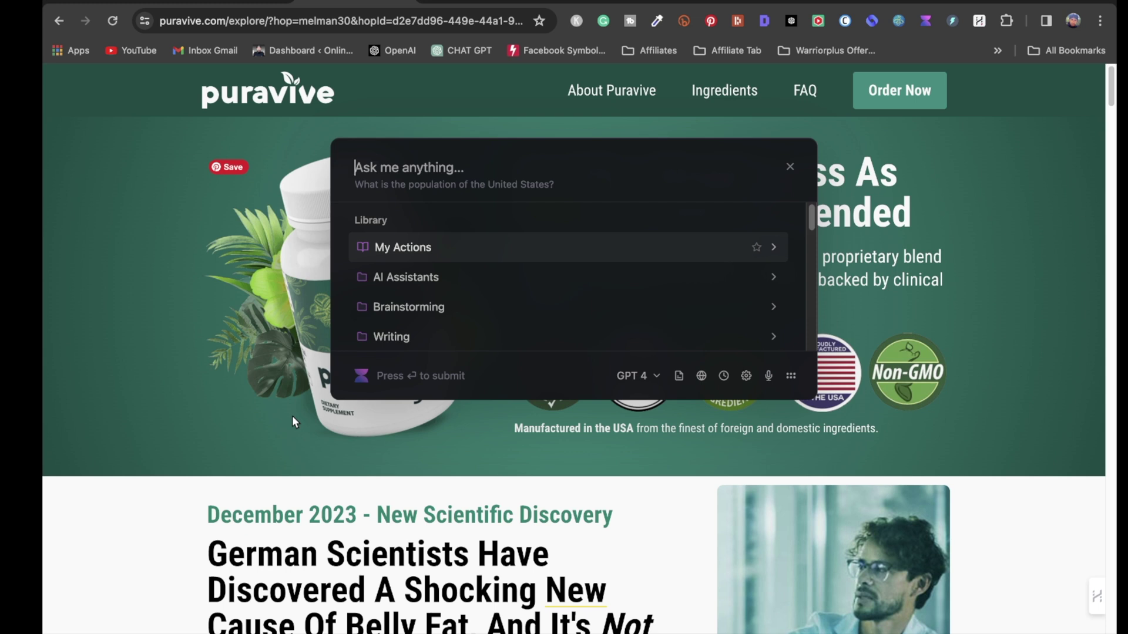
click(403, 348)
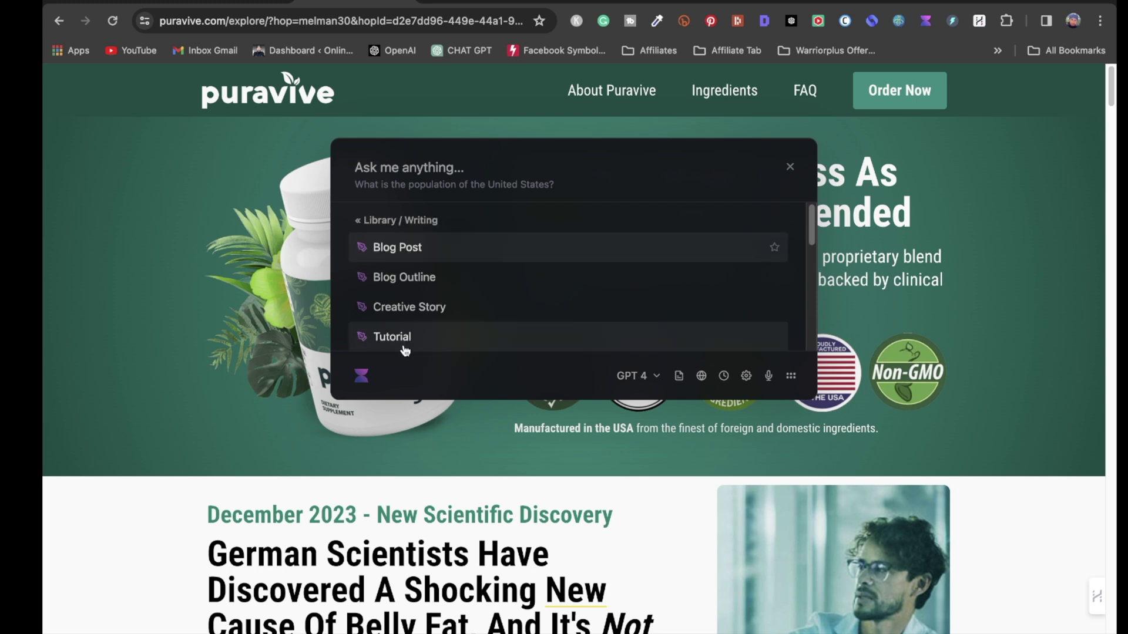
scroll(434, 317, down, 5)
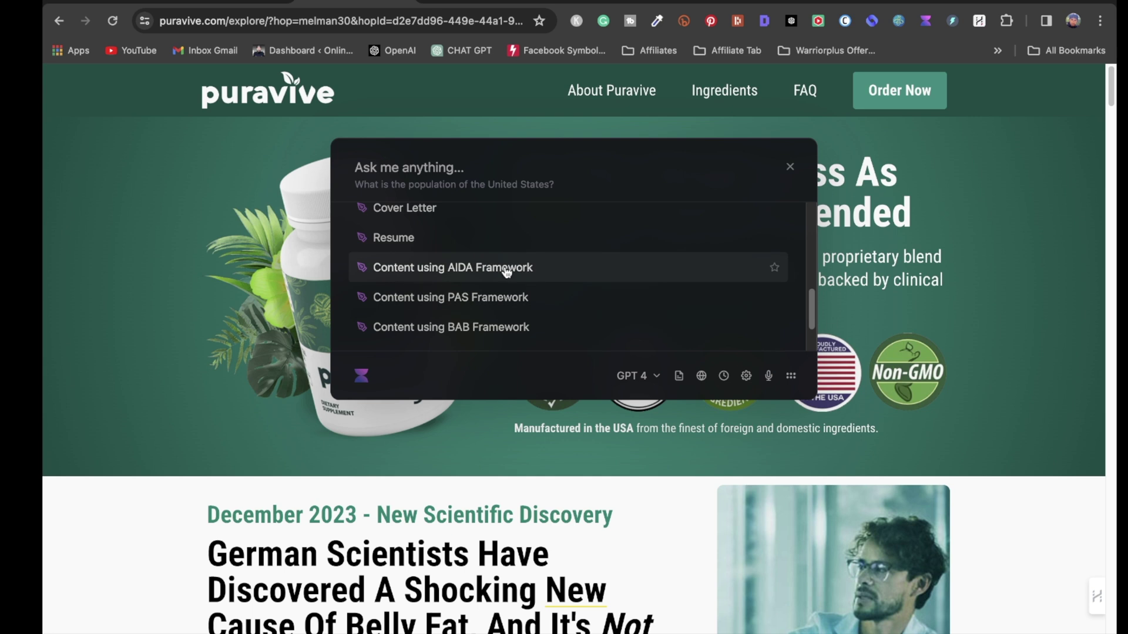
click(438, 169)
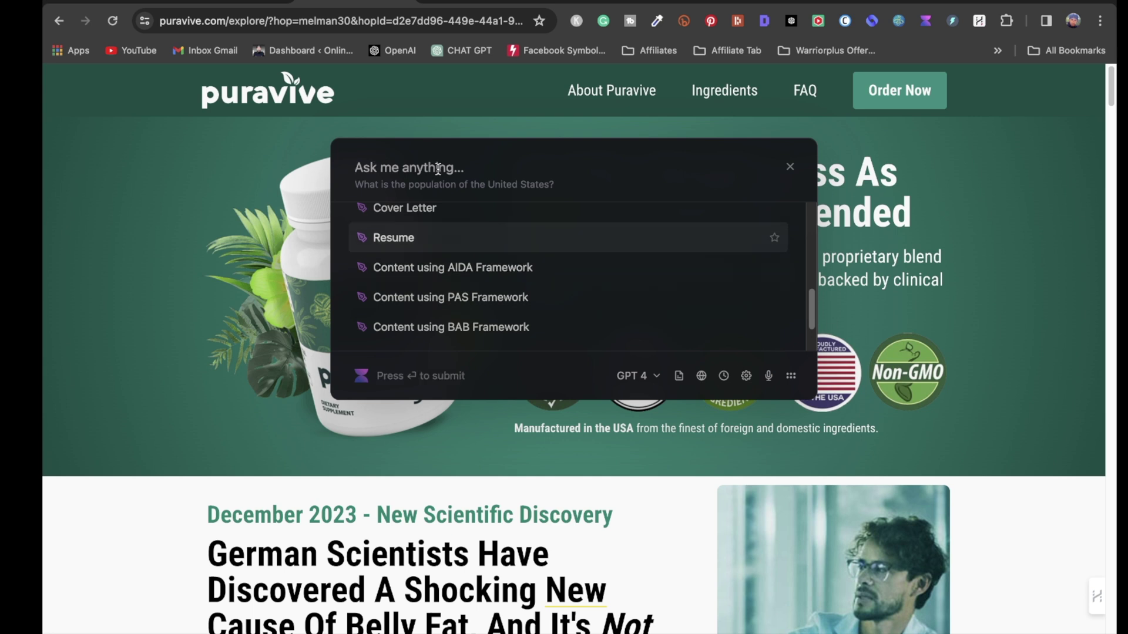
click(451, 268)
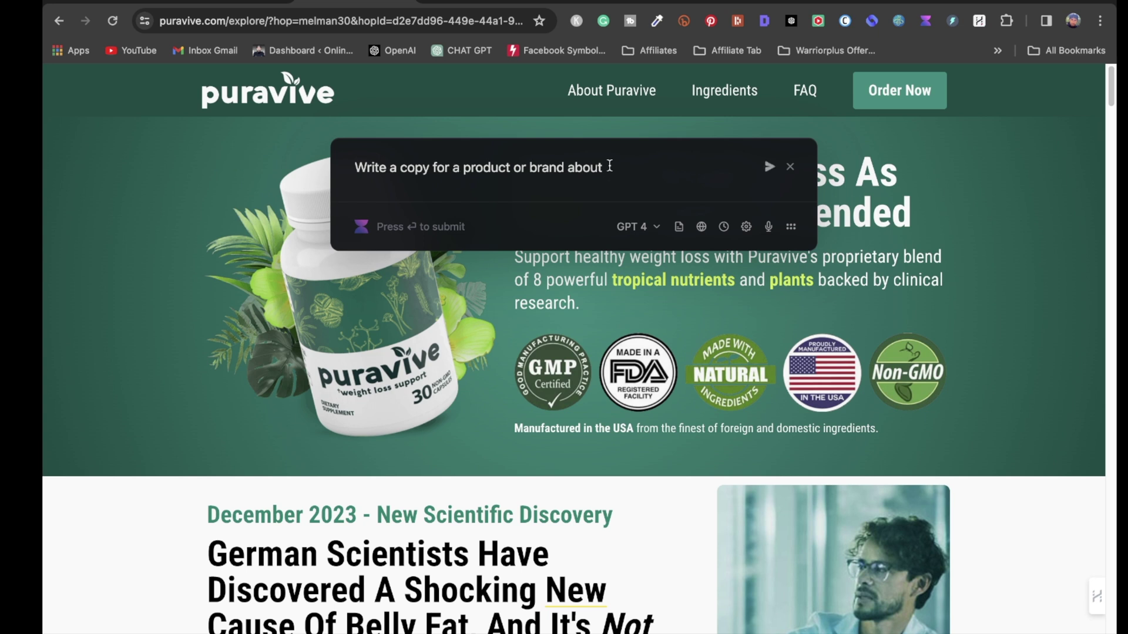
Complete the prompt with "please write me an email newsletter promoting this product", include the current page as context, and submit it
text(please write m)
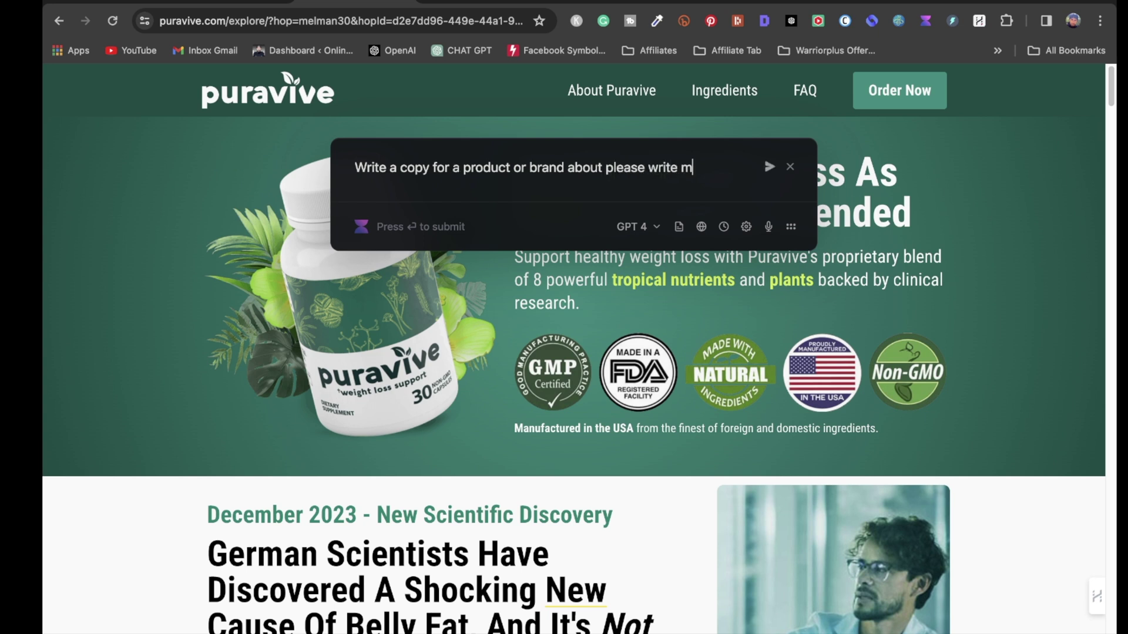
text(e an email newsletter promoting this product)
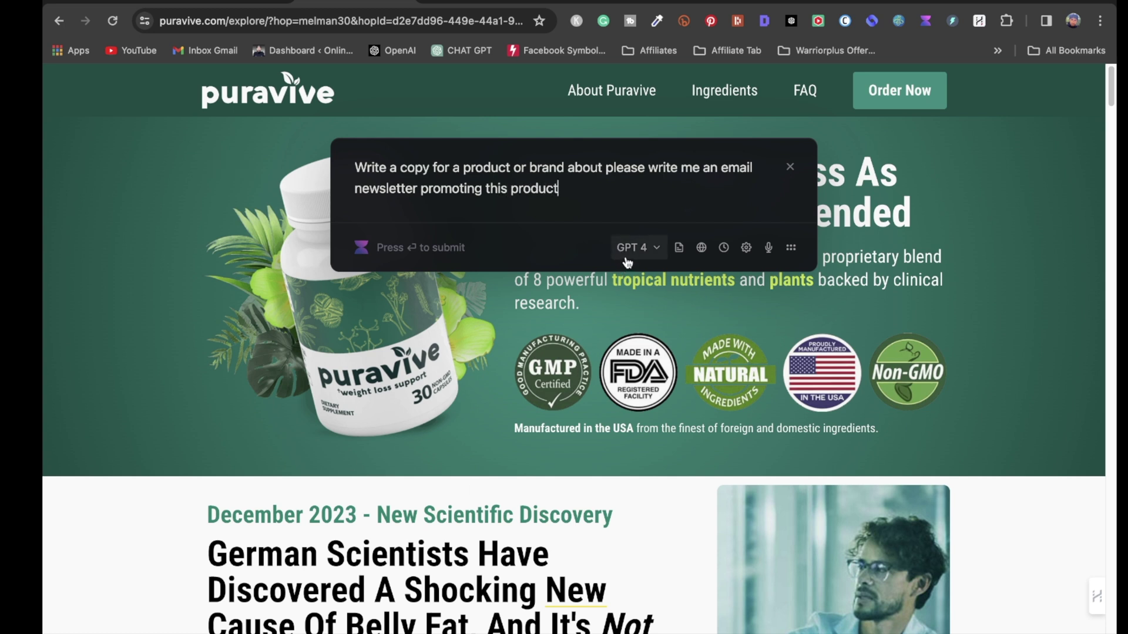
click(677, 248)
key(Return)
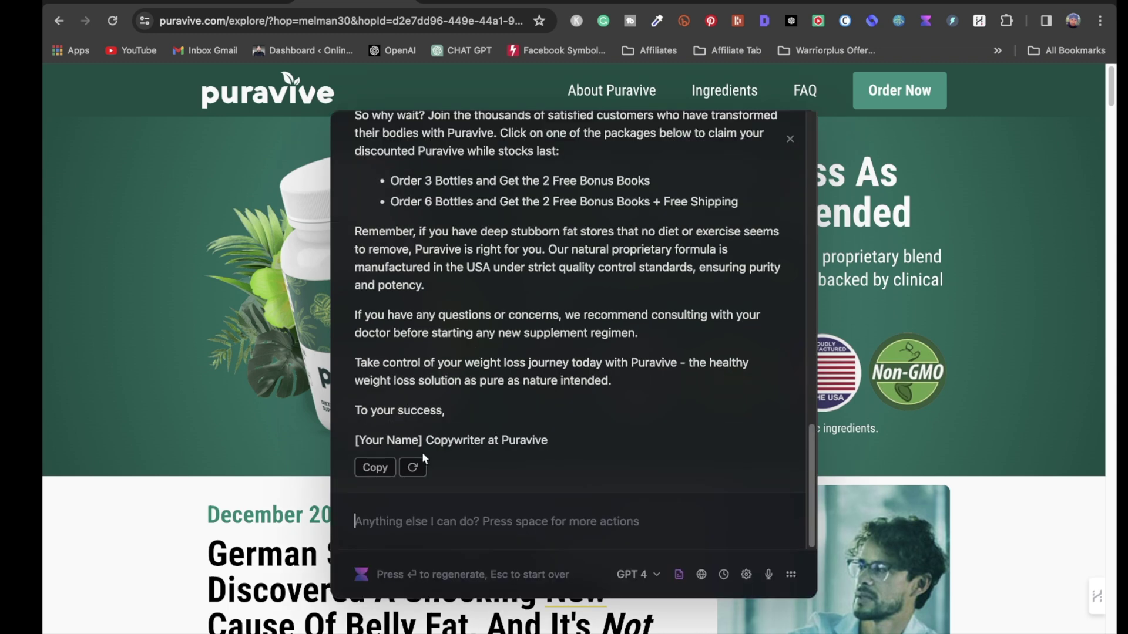
Copy the email generated by Voilà and replace the entire systeme.io newsletter body with it
click(375, 470)
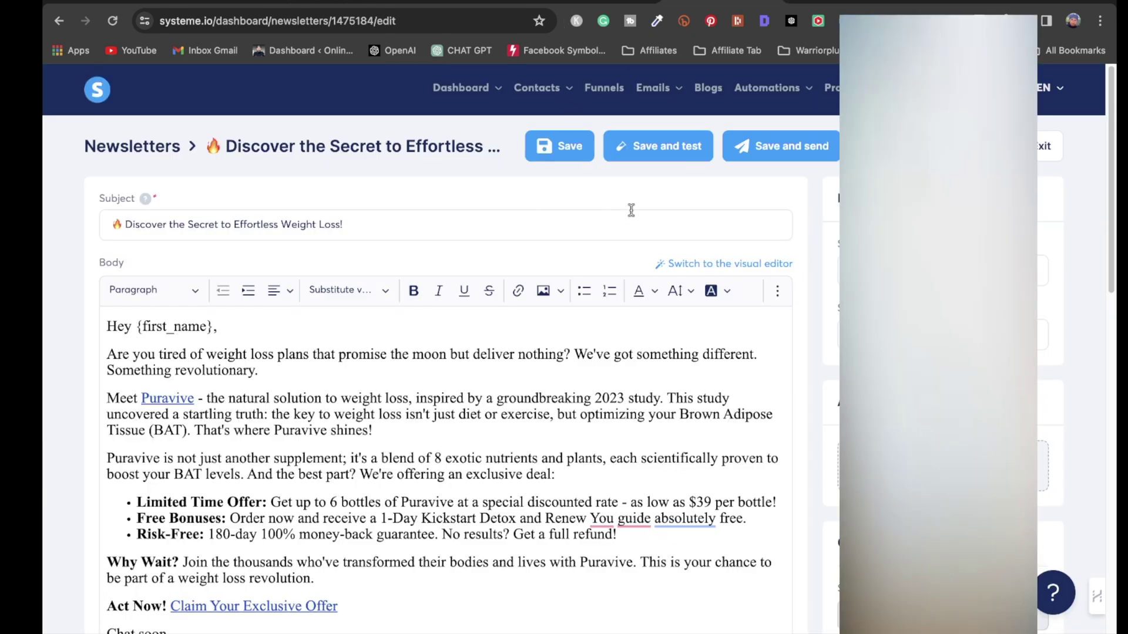
scroll(217, 320, down, 4)
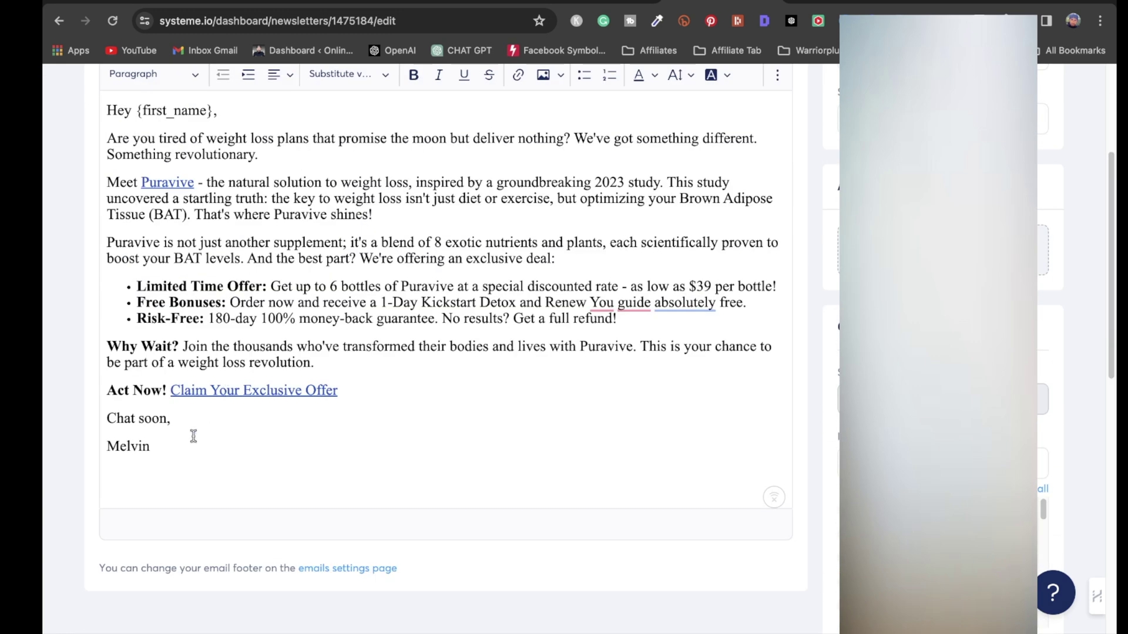
drag(194, 436, 101, 104)
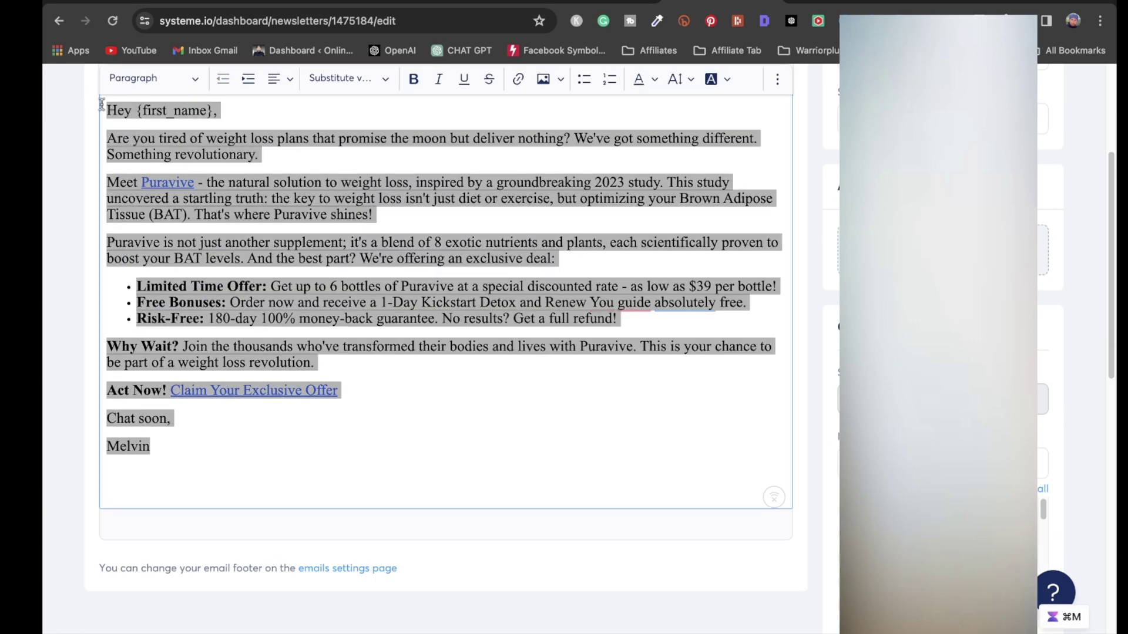
key(super+v)
right_click(104, 99)
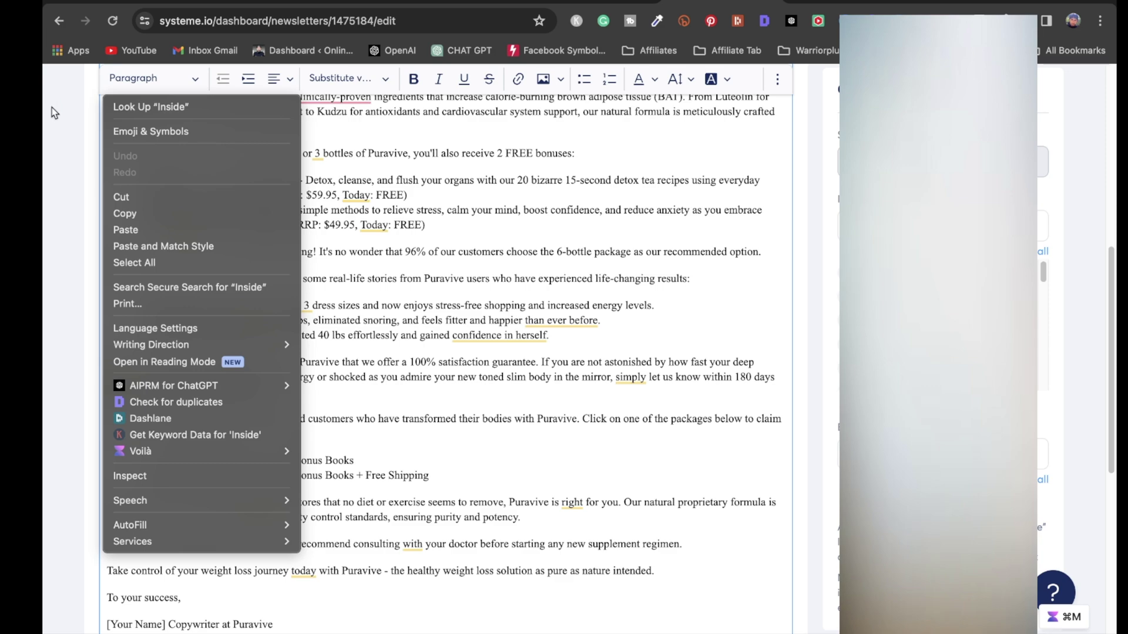
click(625, 445)
scroll(568, 443, up, 8)
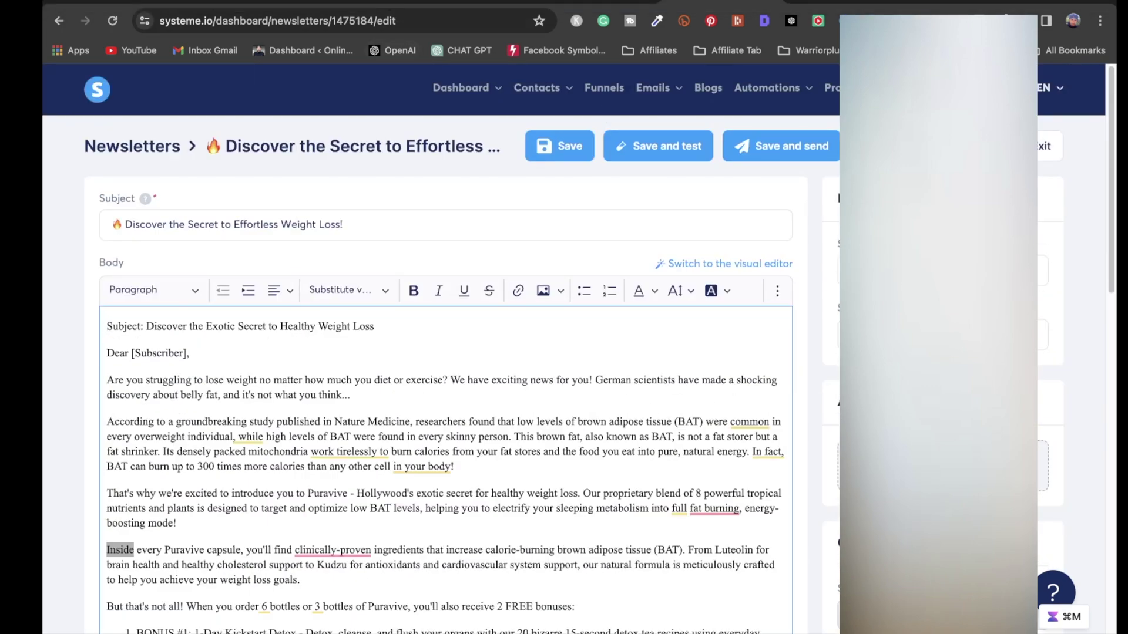
Return to Voilà on the Puravive sales page and submit the follow-up request "please make this email shorter"
key(ctrl+Tab)
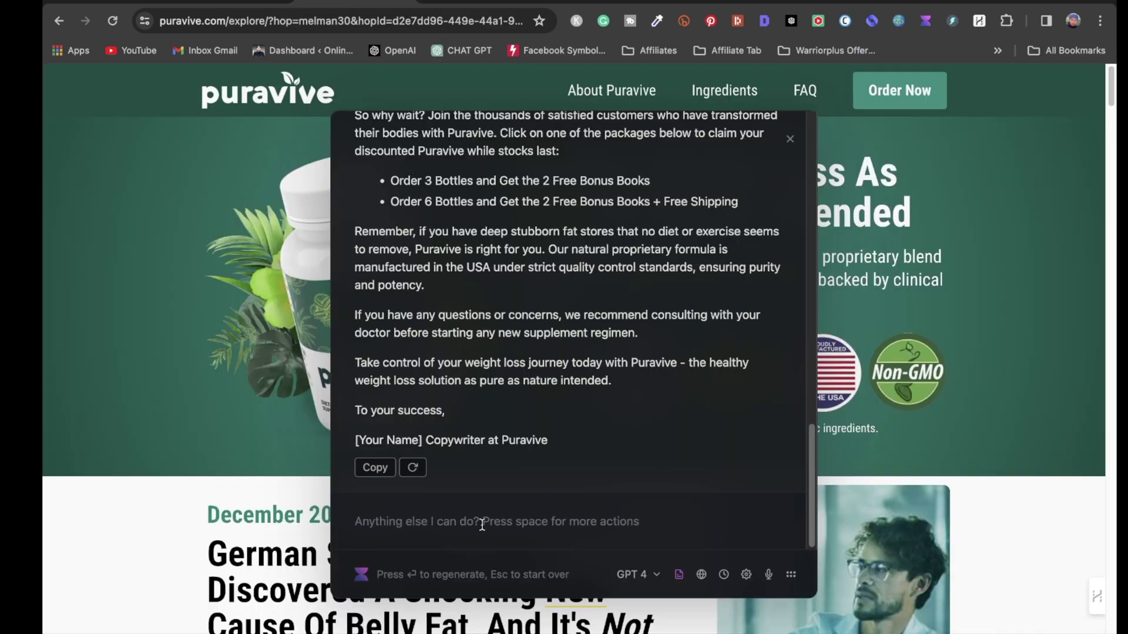
text(p)
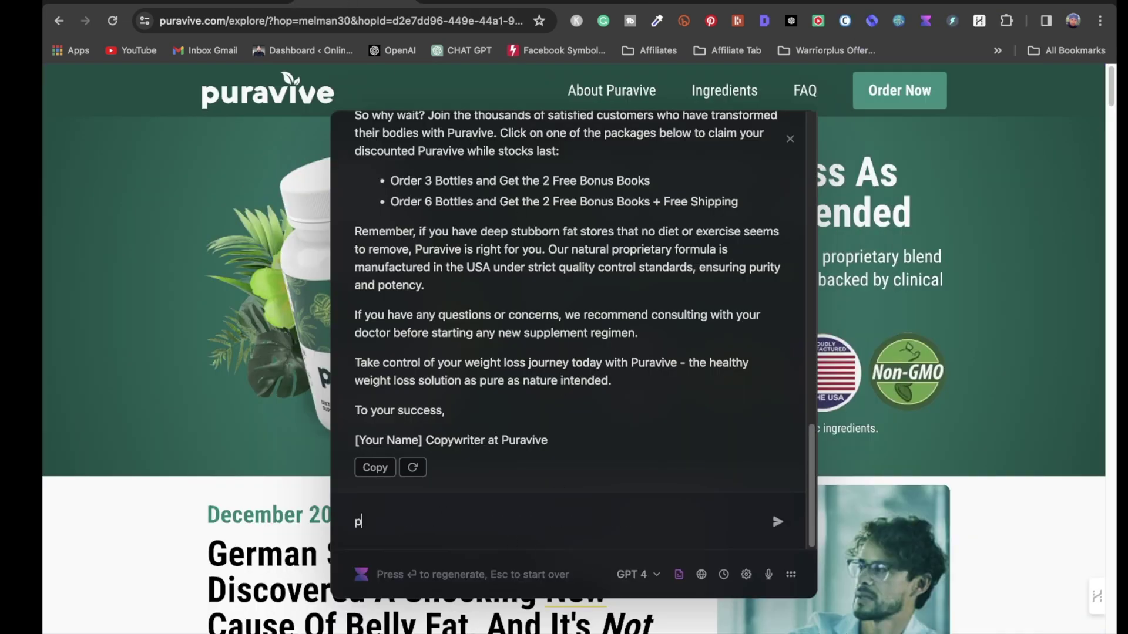
text(lease make this email shorter)
key(Return)
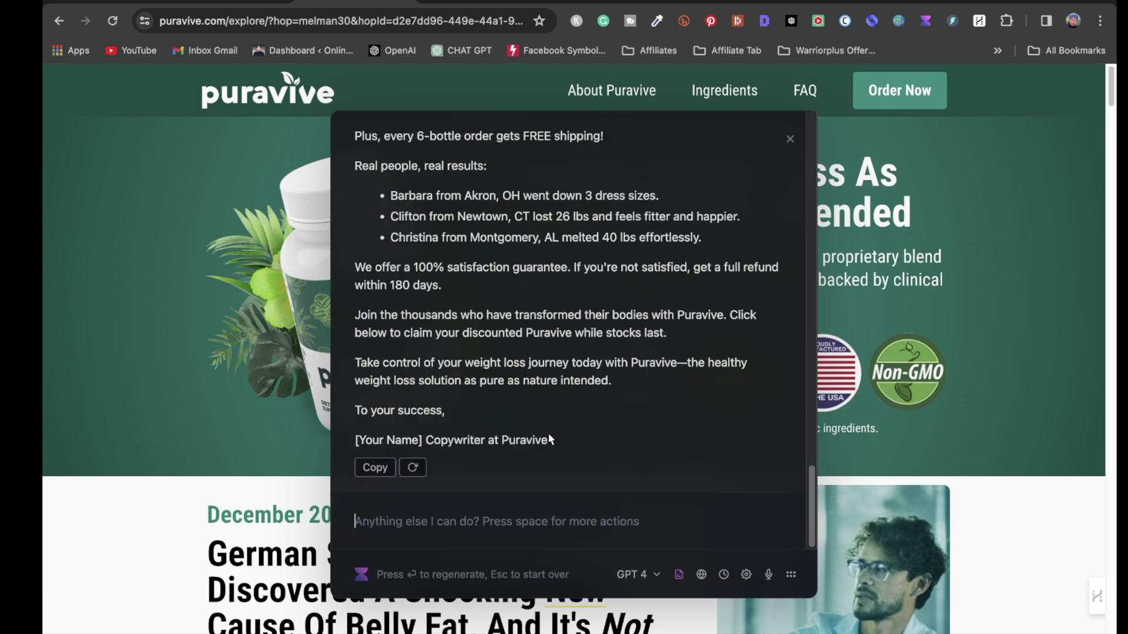
Copy Voilà's shortened email and replace the whole newsletter body in systeme.io with it
click(375, 467)
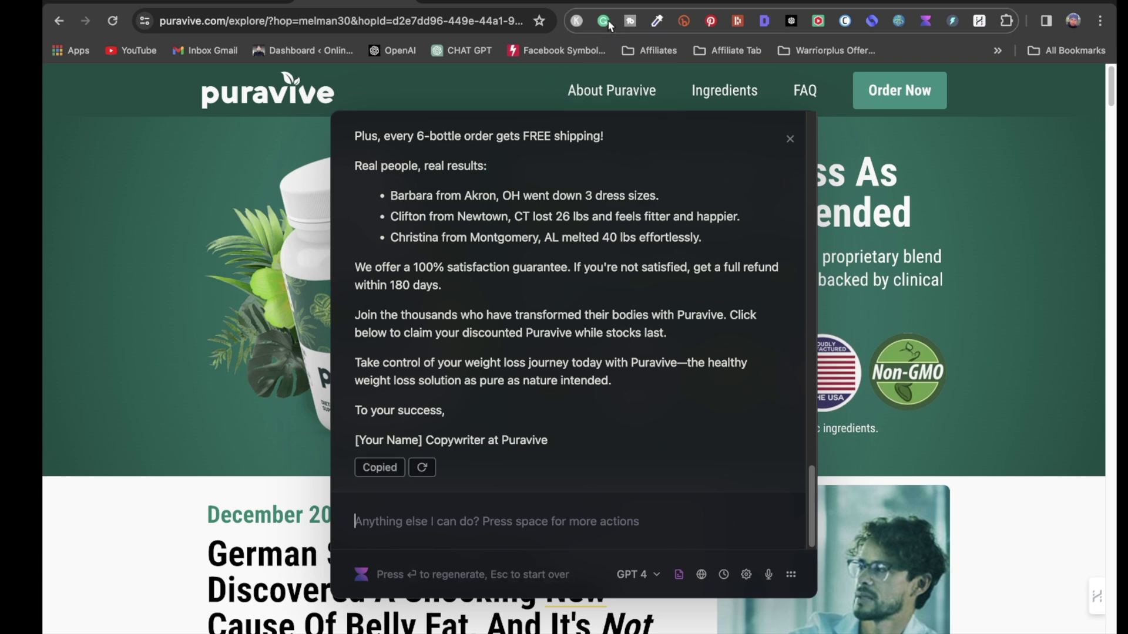
click(695, 5)
scroll(351, 411, down, 10)
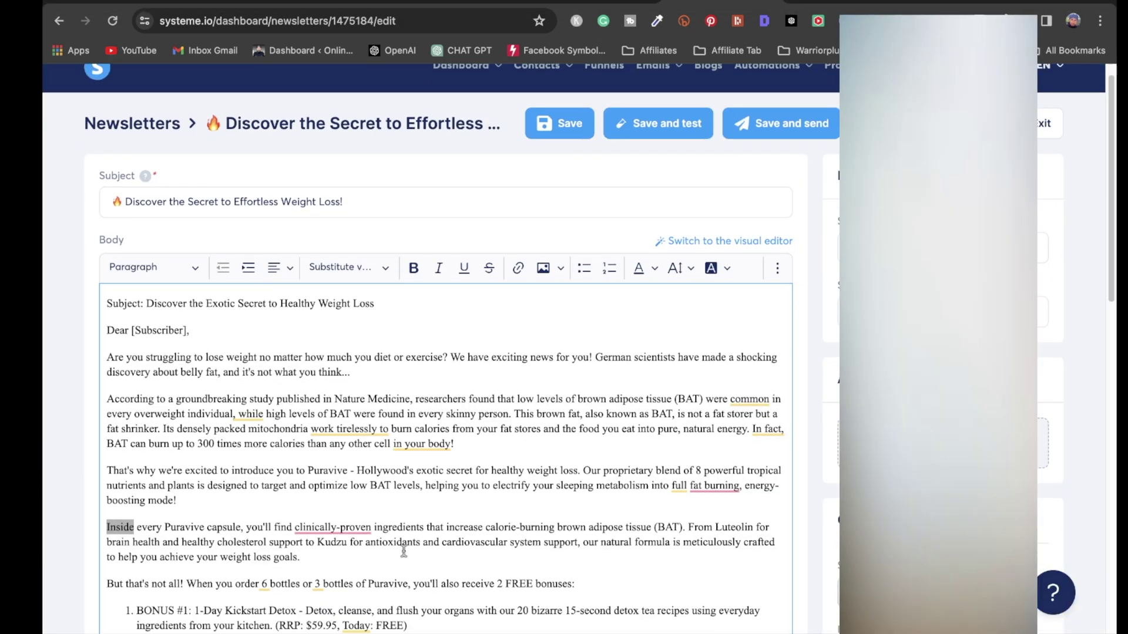
scroll(347, 382, up, 3)
drag(343, 358, 127, 78)
right_click(132, 80)
key(Escape)
scroll(362, 154, up, 5)
key(super+v)
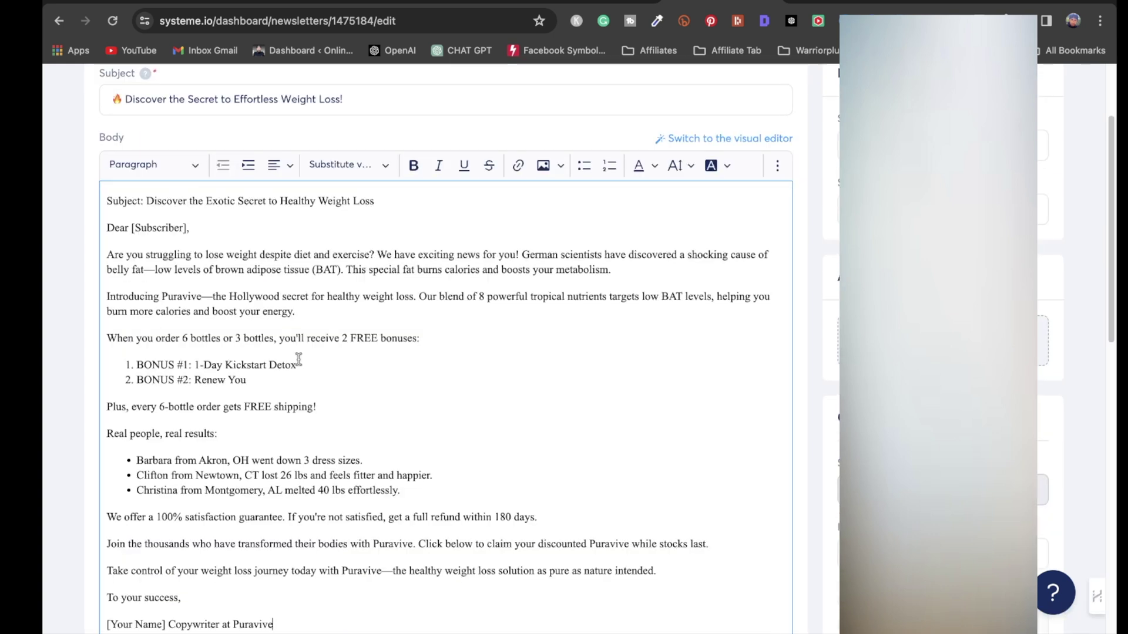
Move "Discover the Exotic Secret to Healthy Weight Loss" into the newsletter subject after the fire emoji, removing the subject line from the body
drag(413, 202, 147, 197)
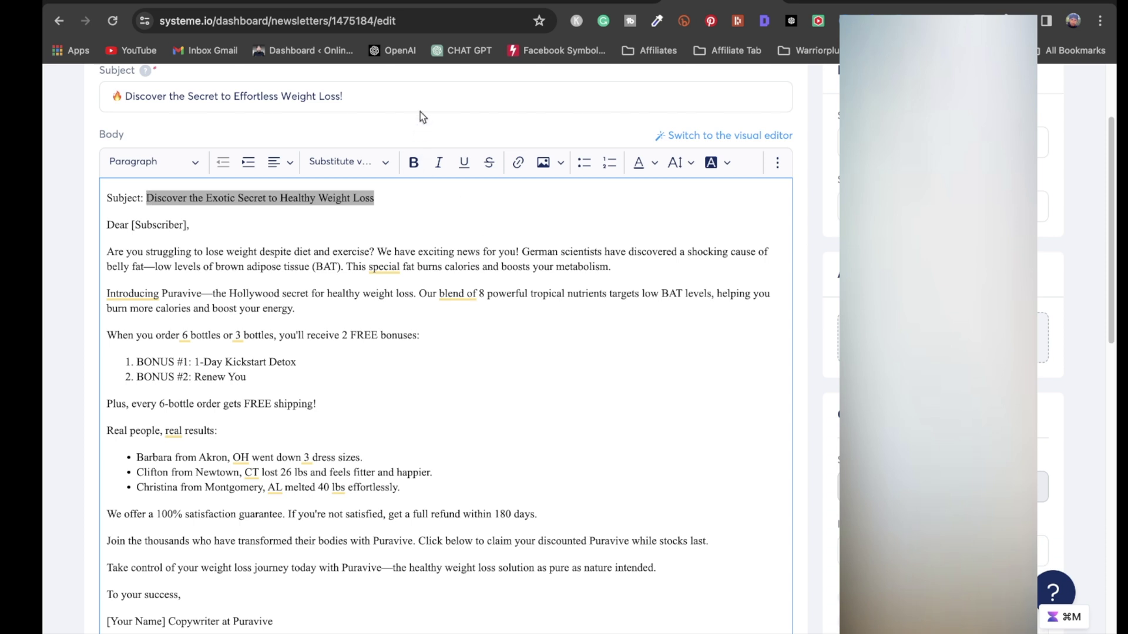
triple_click(352, 94)
key(super+v)
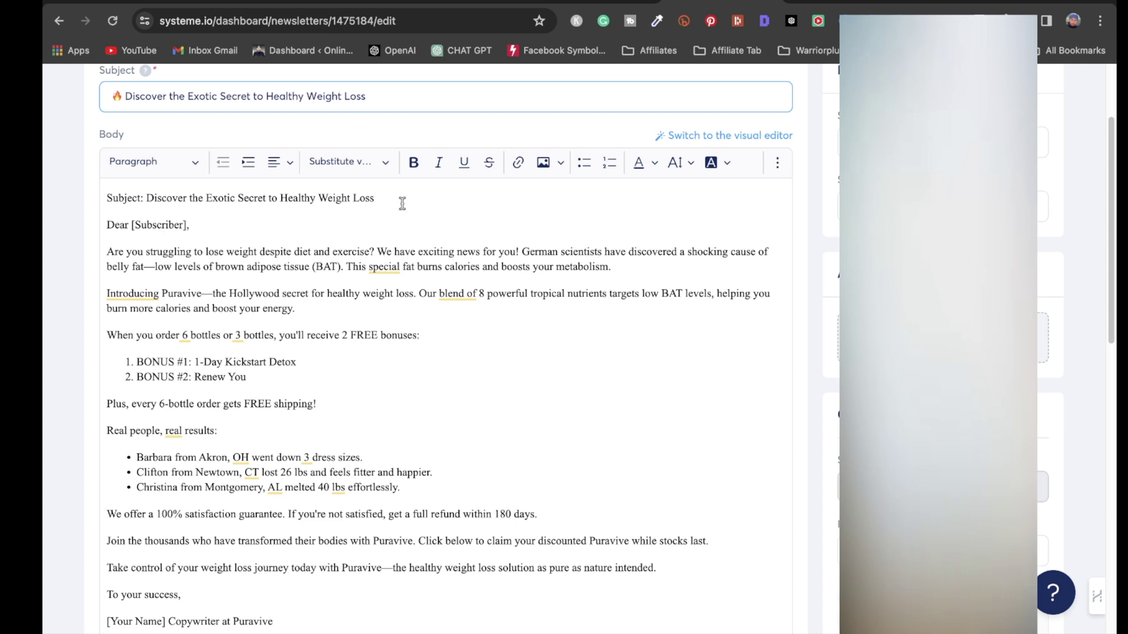
drag(400, 199, 101, 188)
key(BackSpace)
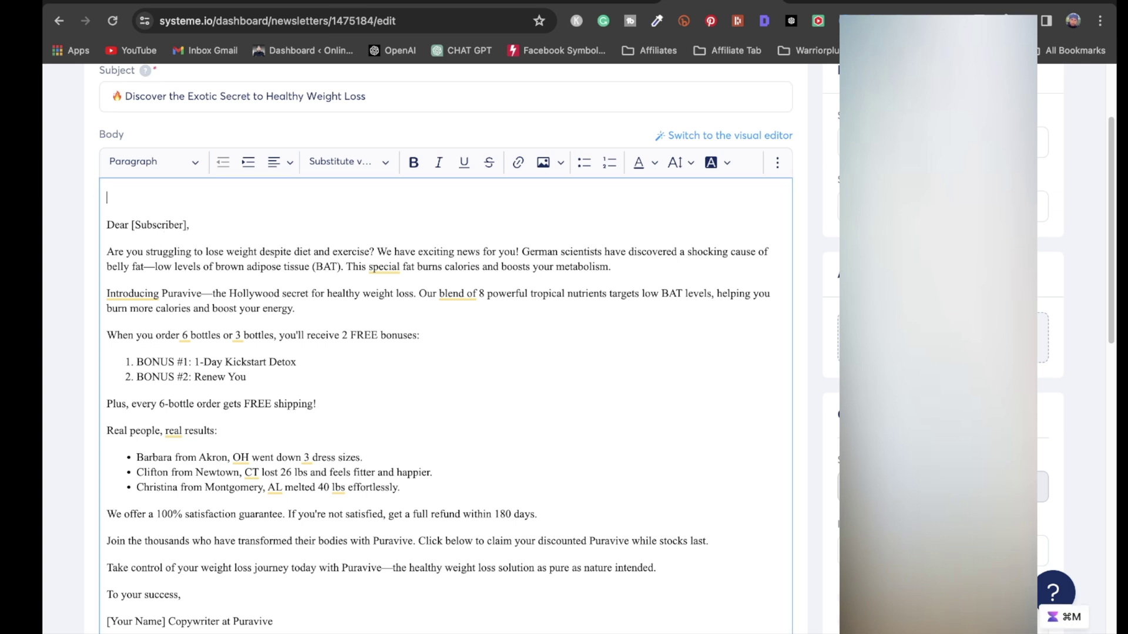
key(BackSpace)
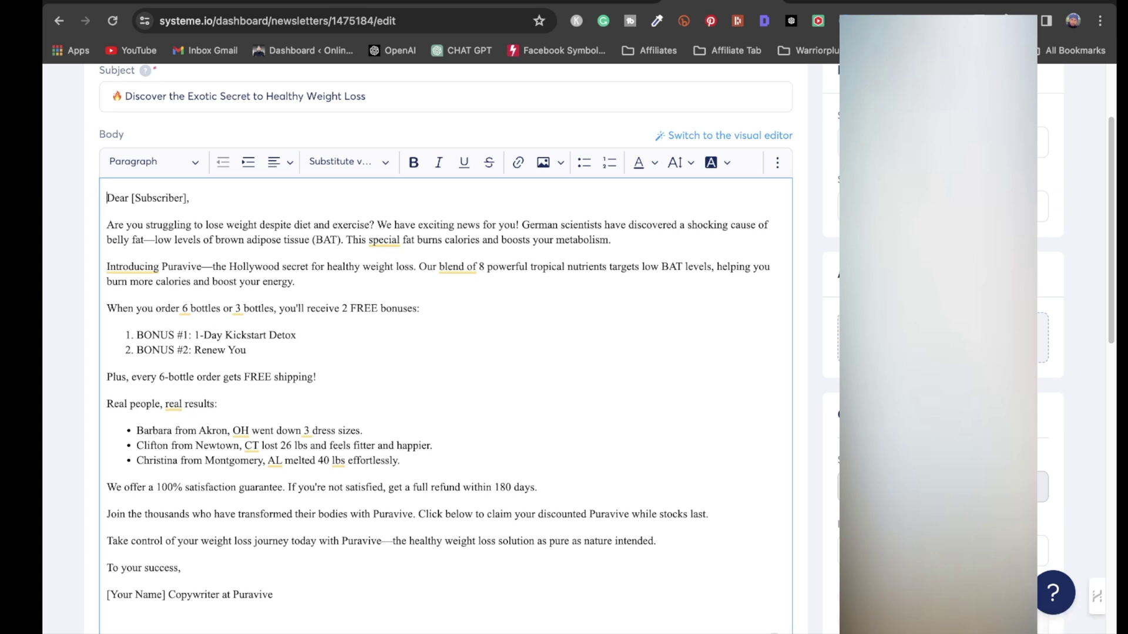
Replace the [Subscriber] placeholder in the greeting with the {first_name} substitution variable
click(188, 198)
key(shift+Left)
key(shift+Left)
key(shift+Left)
key(shift+Left)
key(shift+Left)
key(shift+Left)
key(shift+Left)
key(shift+Left)
key(shift+Left)
key(shift+Left)
key(shift+Left)
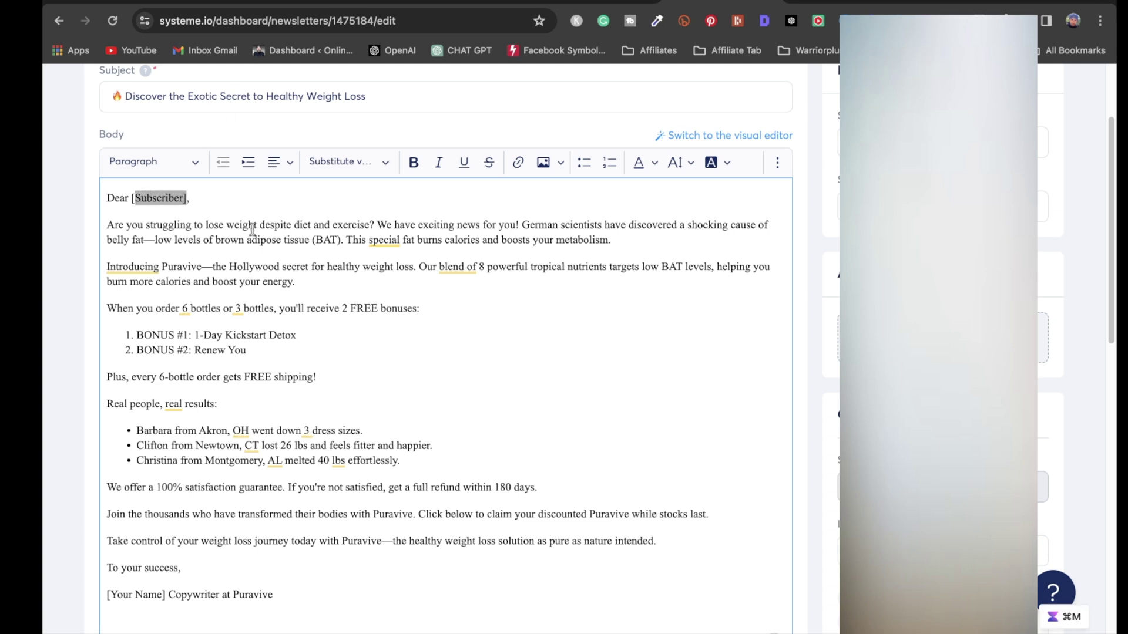
key(BackSpace)
key(BackSpace)
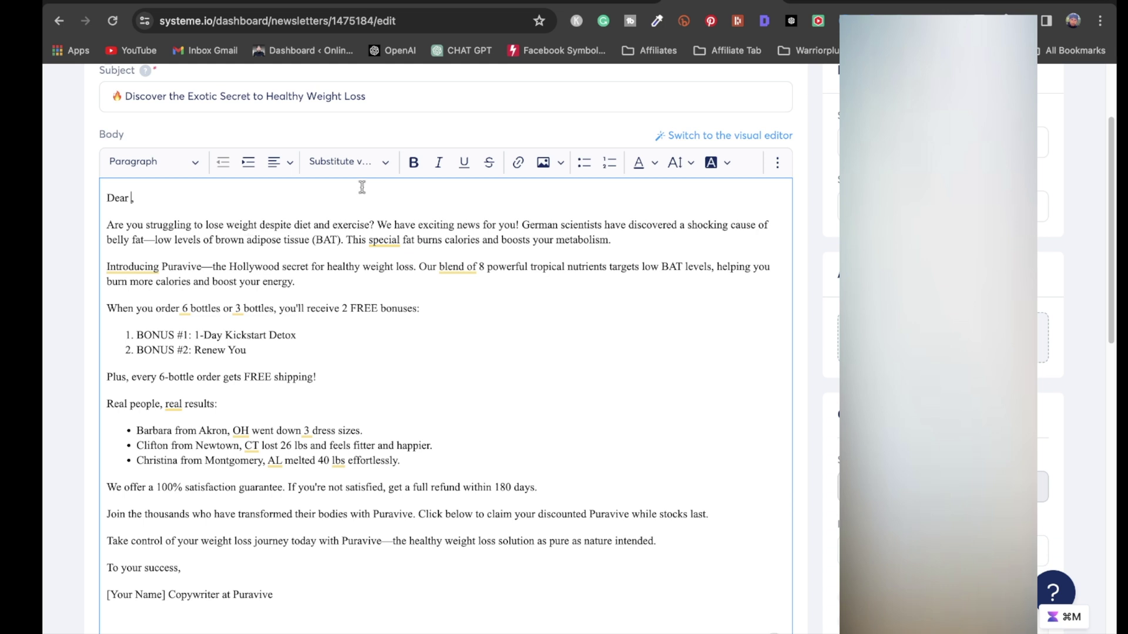
click(347, 161)
click(365, 218)
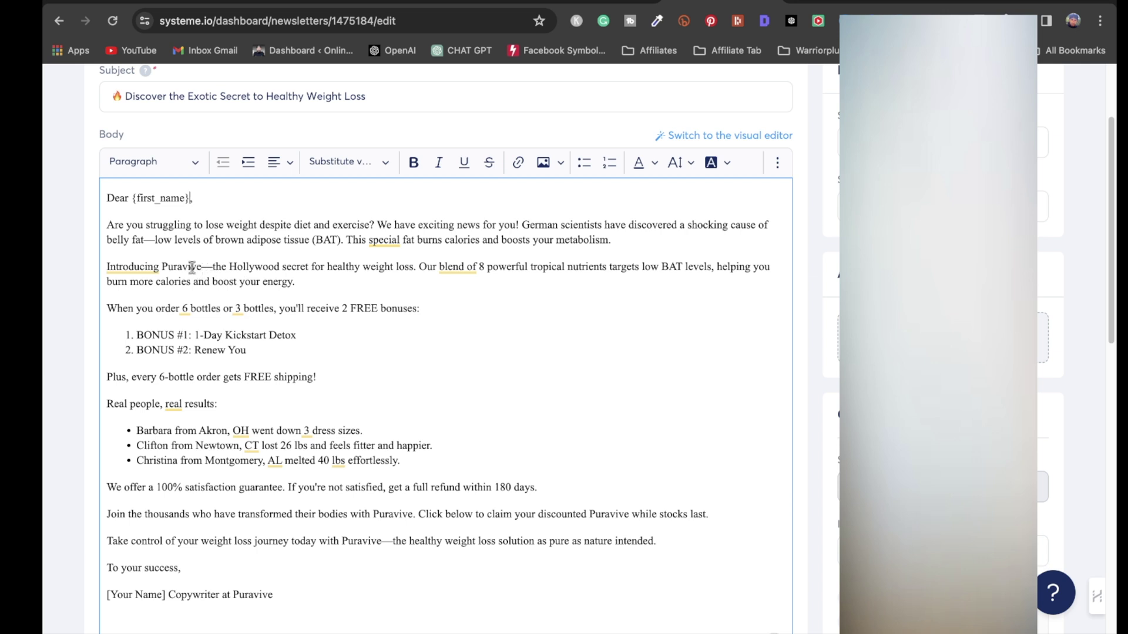
Link the word "Puravive" in the "Introducing" paragraph to the encrypted HopLink copied from ClickBank
drag(201, 266, 164, 265)
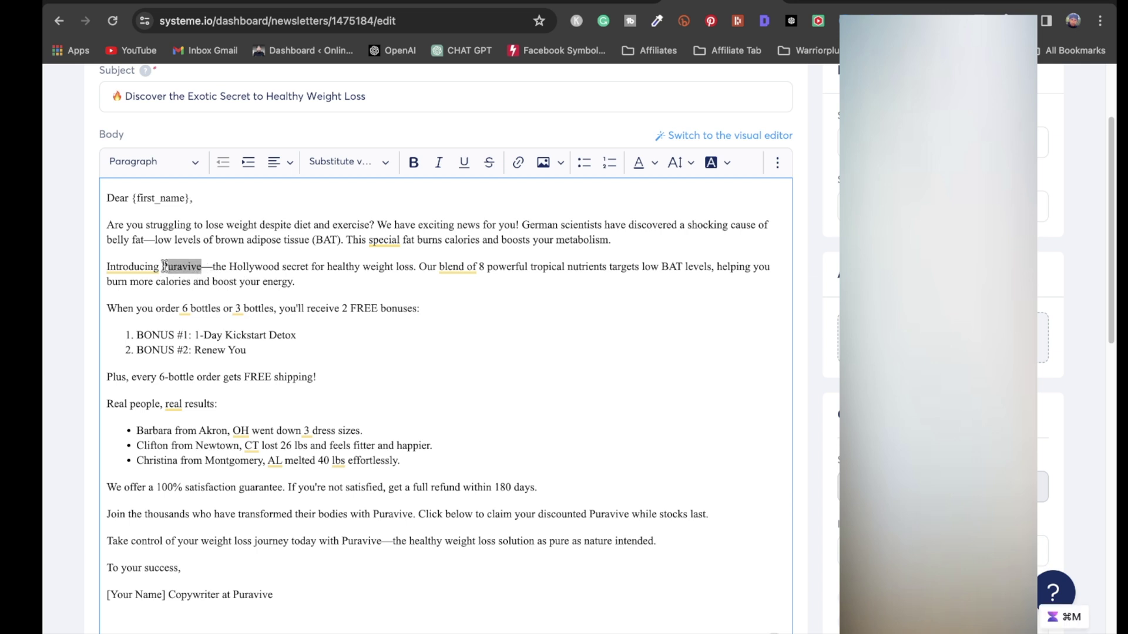
click(518, 163)
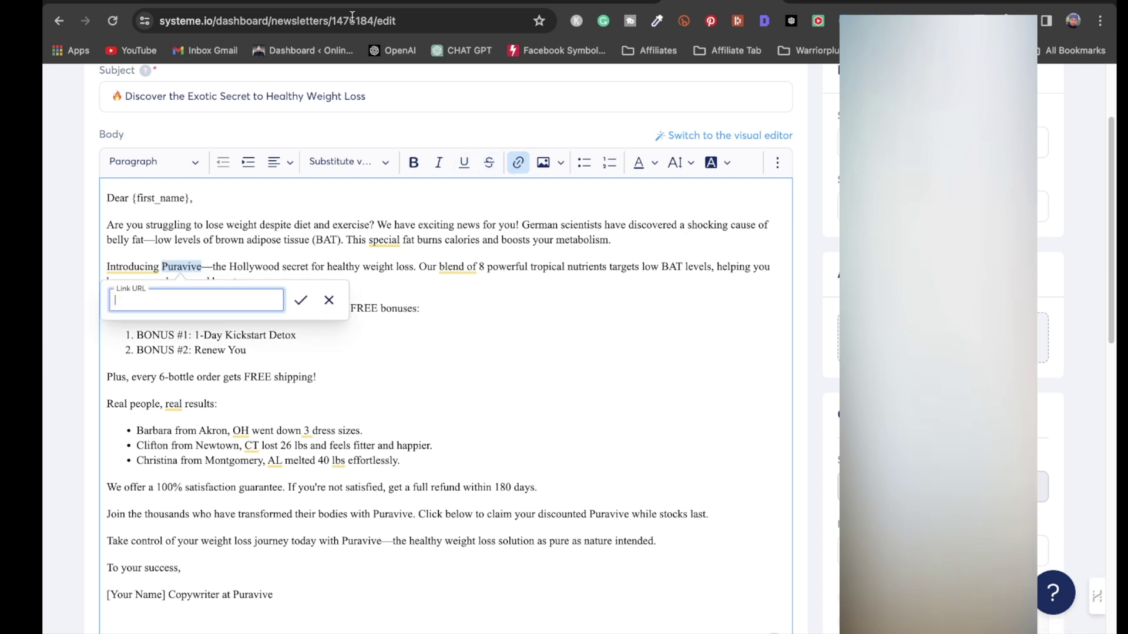
key(ctrl+Tab)
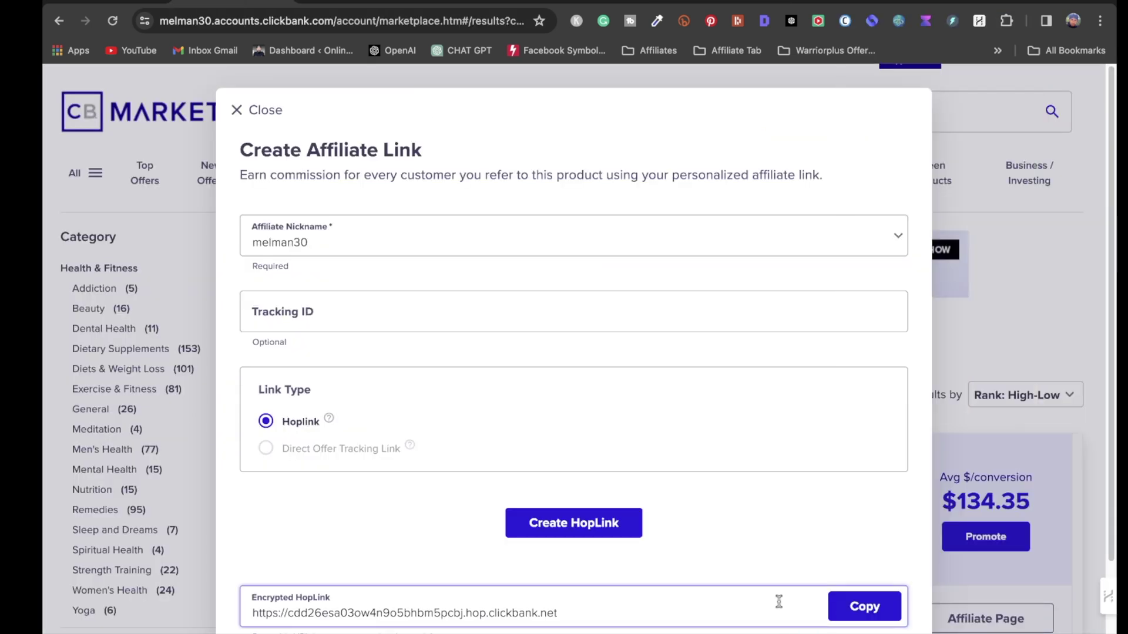
click(849, 612)
key(ctrl+shift+Tab)
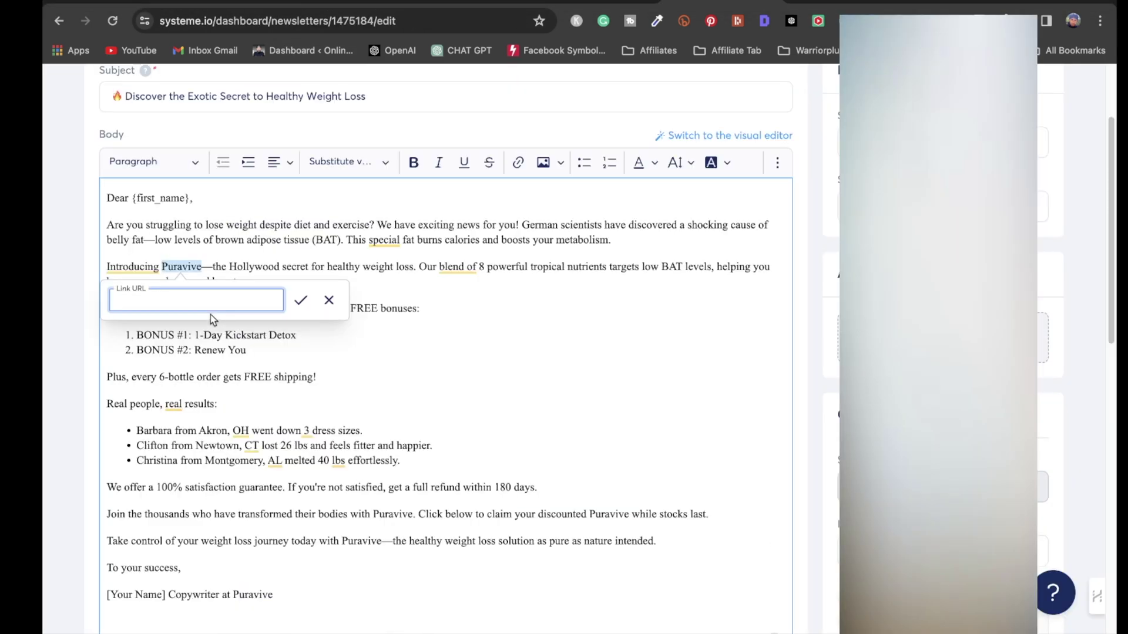
key(ctrl+v)
click(300, 301)
Put the "Click below" sentence in its own paragraph and change "below" to "HERE"
click(417, 514)
key(Return)
click(161, 541)
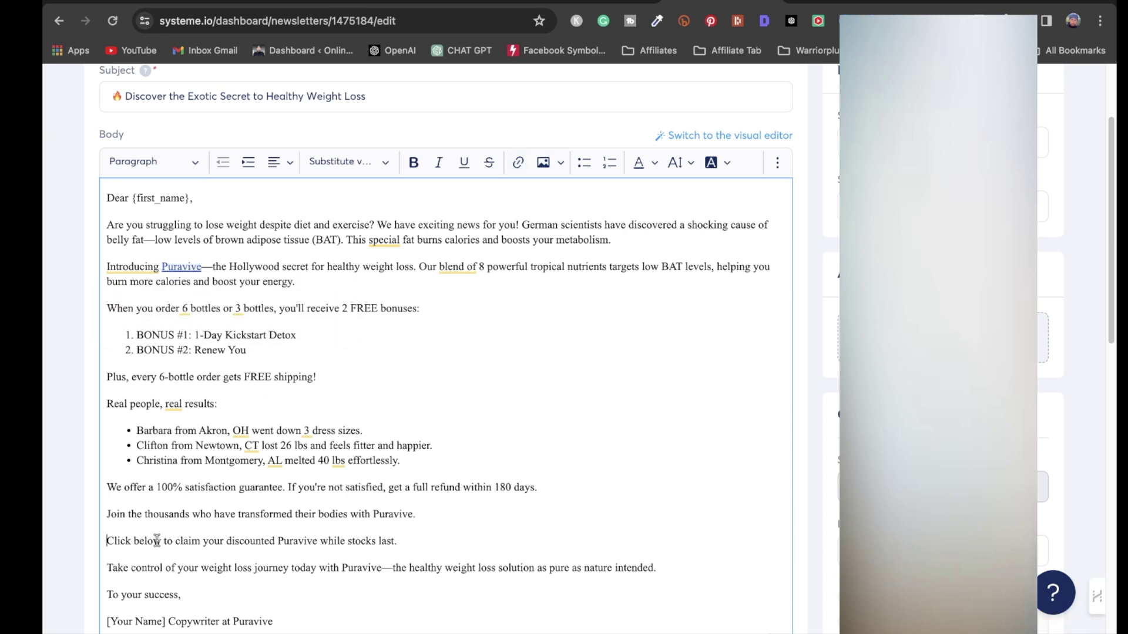
key(BackSpace)
key(BackSpace)
key(BackSpace)
key(BackSpace)
key(BackSpace)
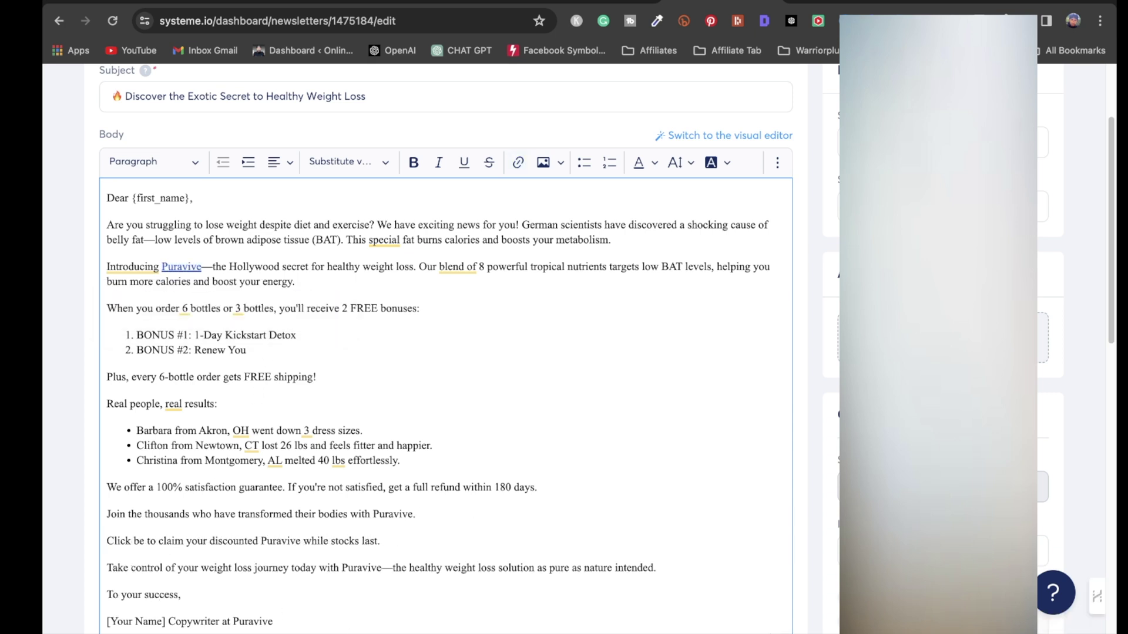
text(HERE)
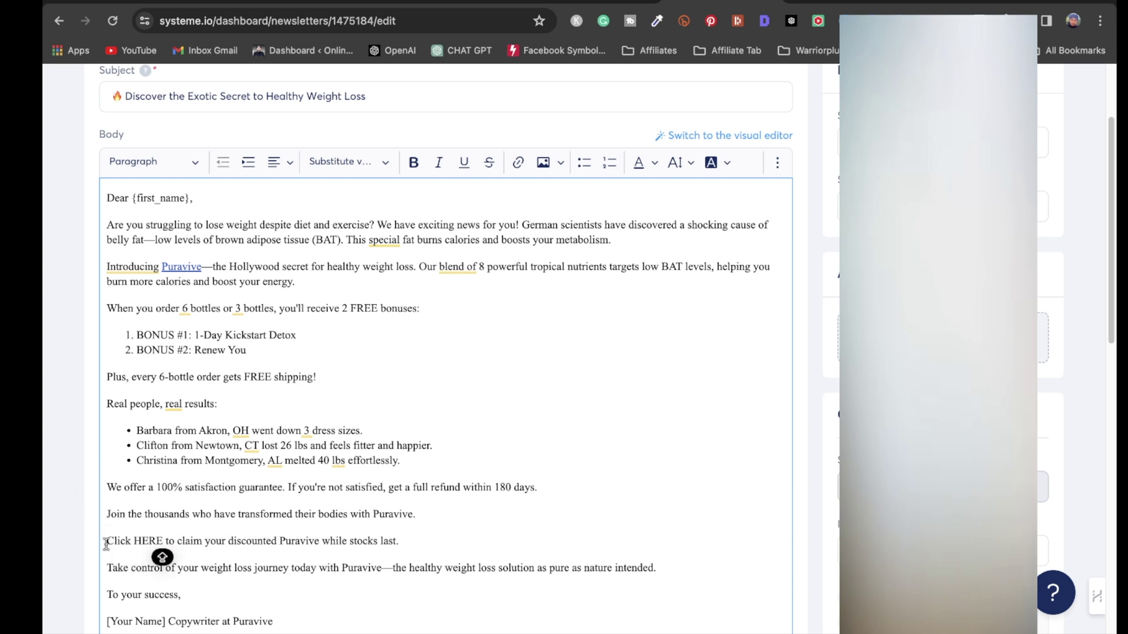
Link the text "Click HERE to claim your discounted Puravive" to the same ClickBank HopLink
drag(107, 540, 321, 541)
click(518, 163)
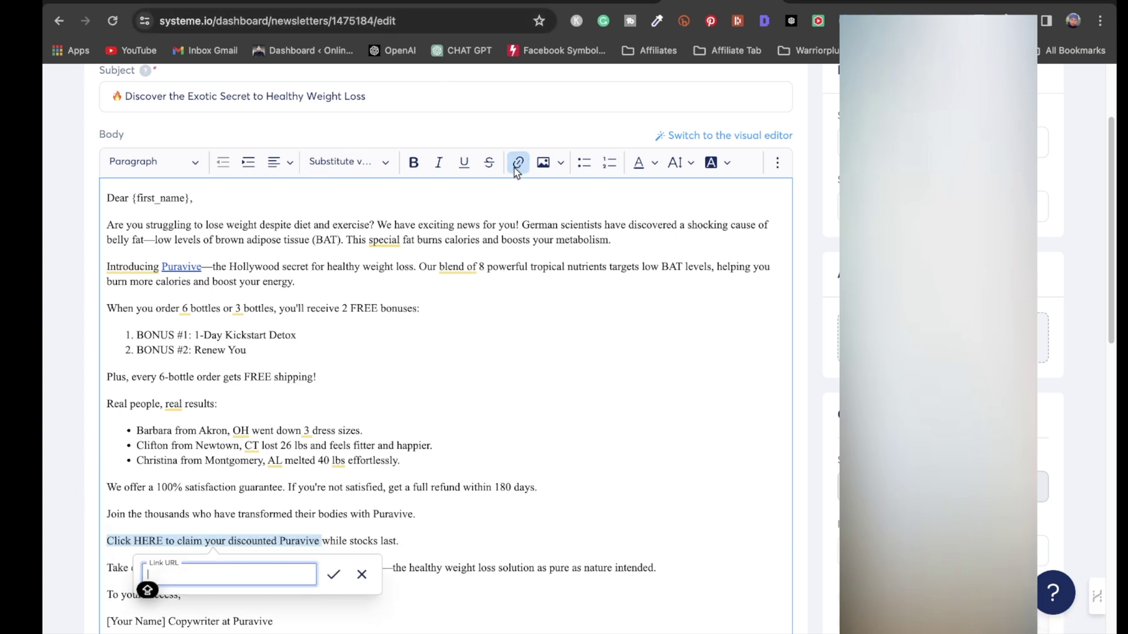
key(super+v)
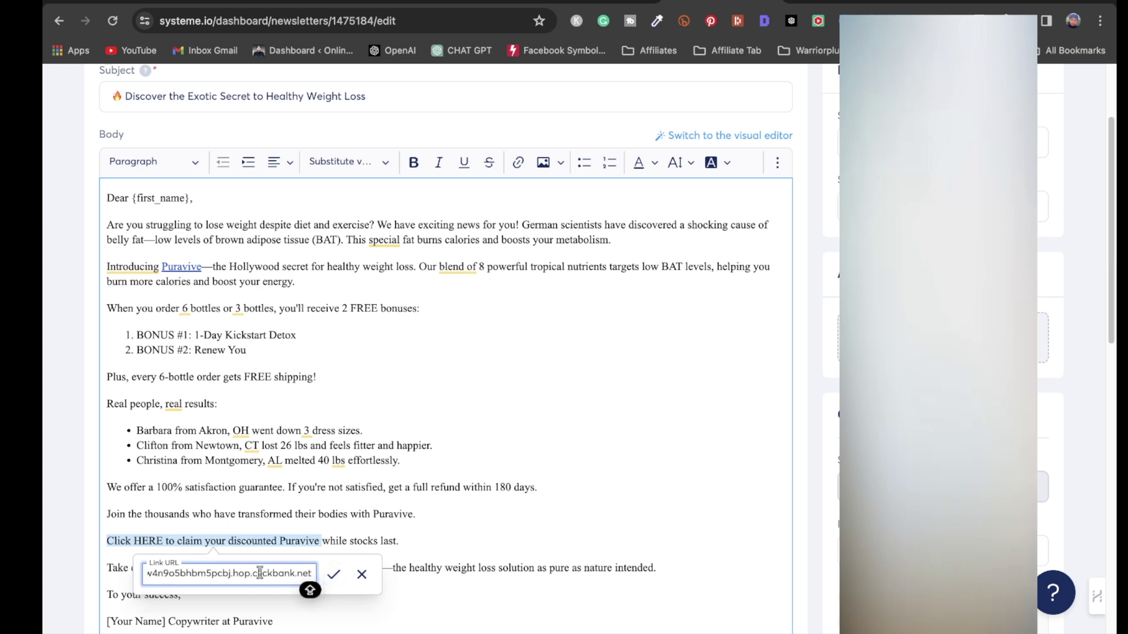
click(333, 575)
click(544, 515)
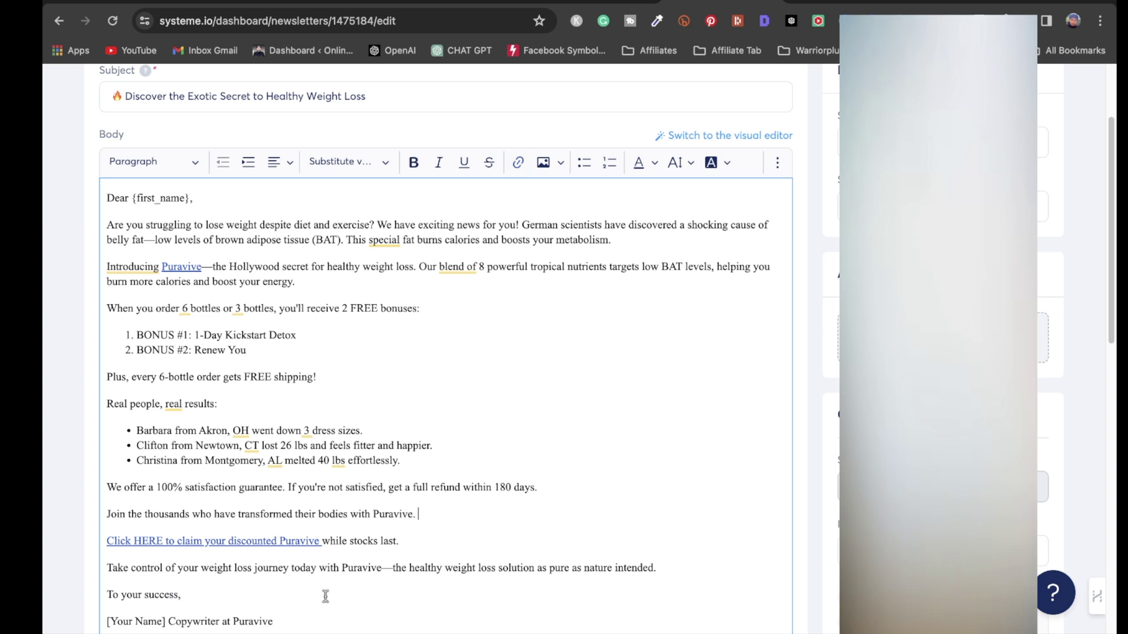
Replace "[Your Name] Copywriter at Puravive" in the sign-off with the sender's first name
scroll(323, 595, down, 3)
drag(275, 517, 169, 517)
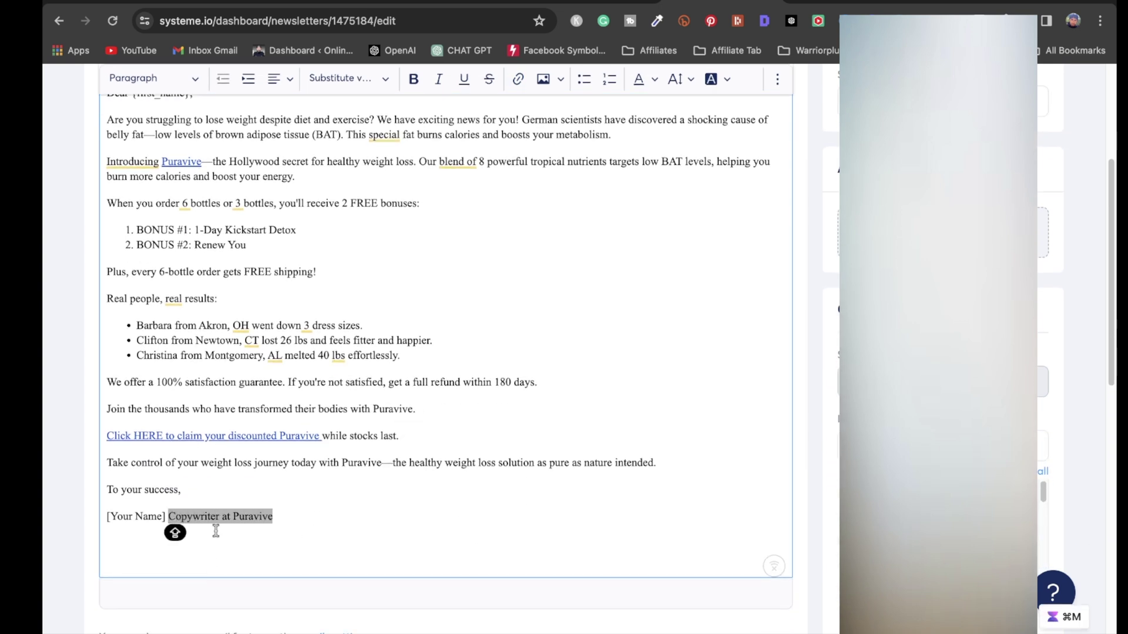
key(BackSpace)
key(BackSpace)
key(BackSpace)
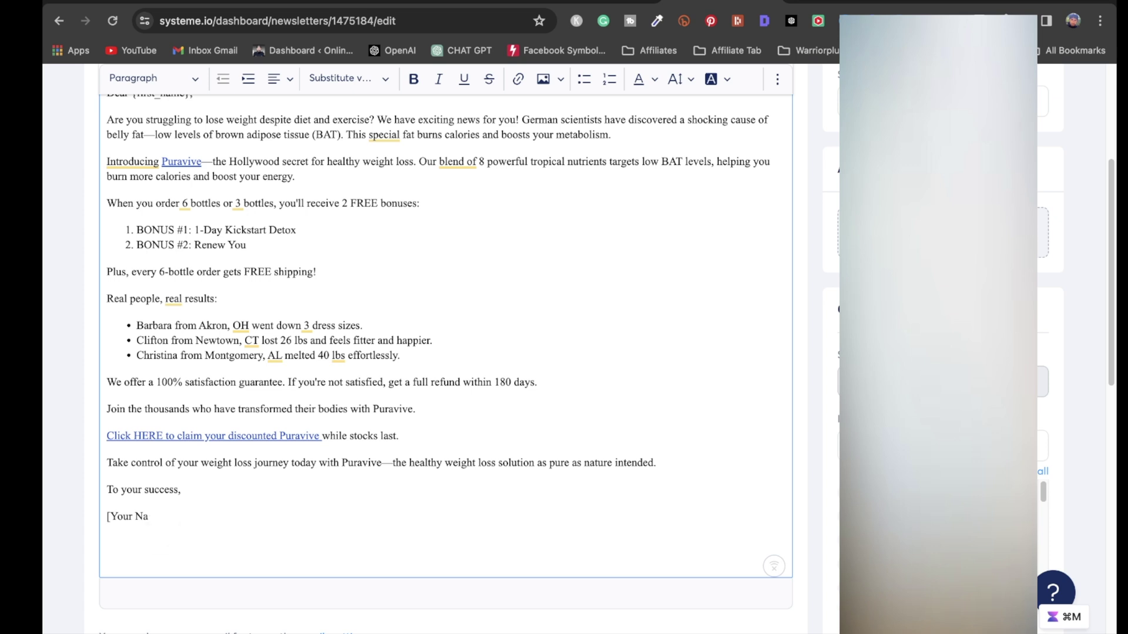
text(mELV)
key(BackSpace)
key(BackSpace)
key(BackSpace)
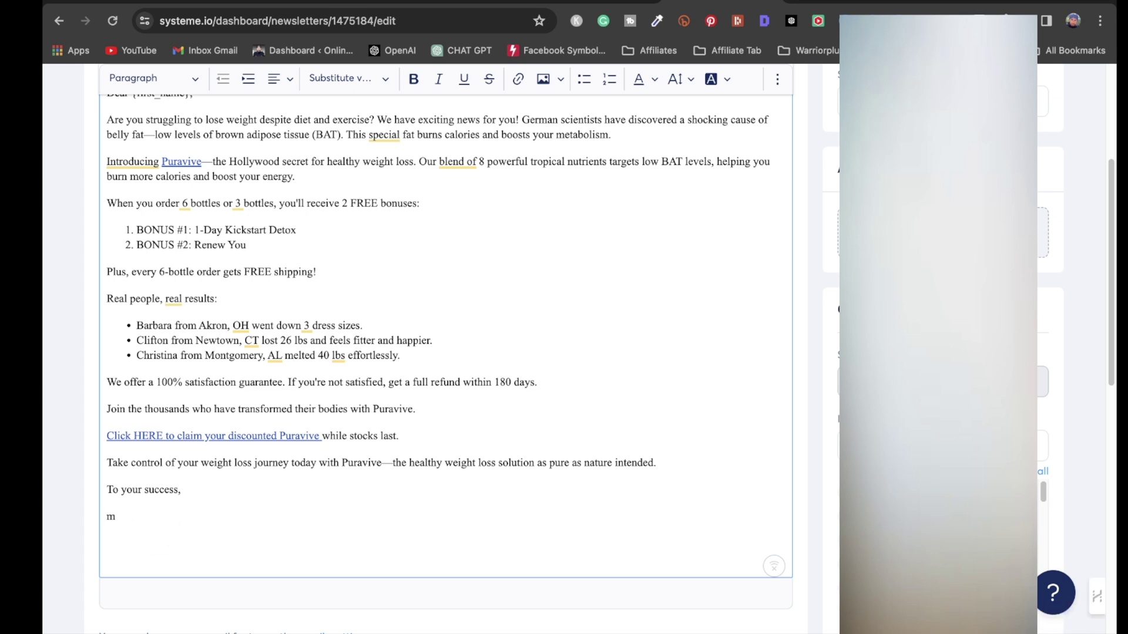
text(elvin)
Set the font size of the entire email body to 20, from the greeting to the sign-off
drag(182, 519, 70, 66)
click(681, 245)
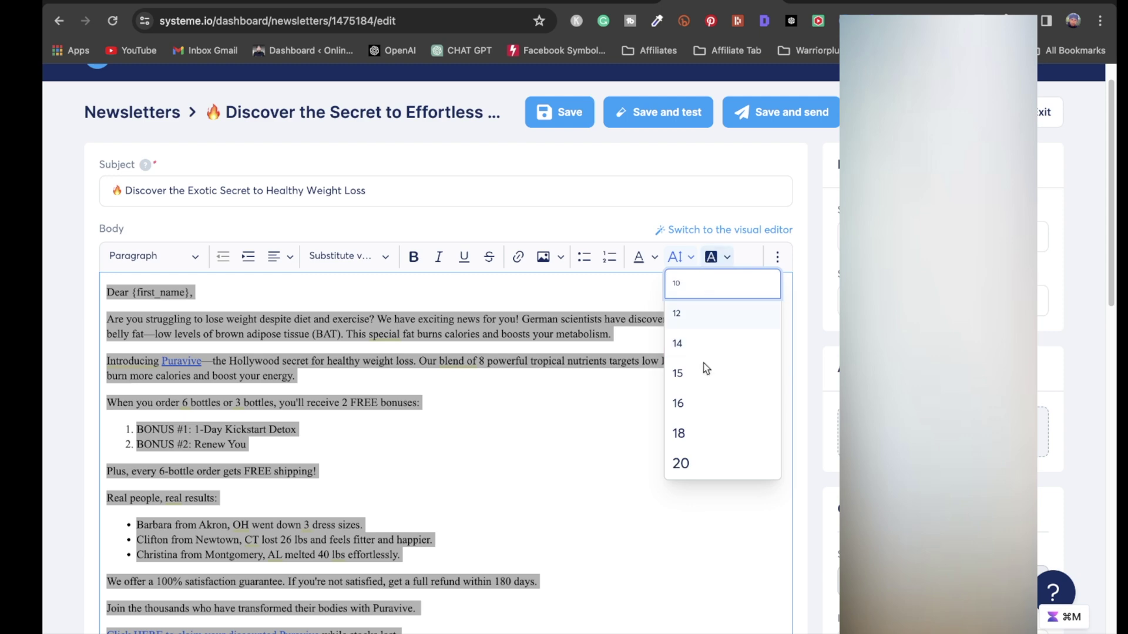
click(720, 472)
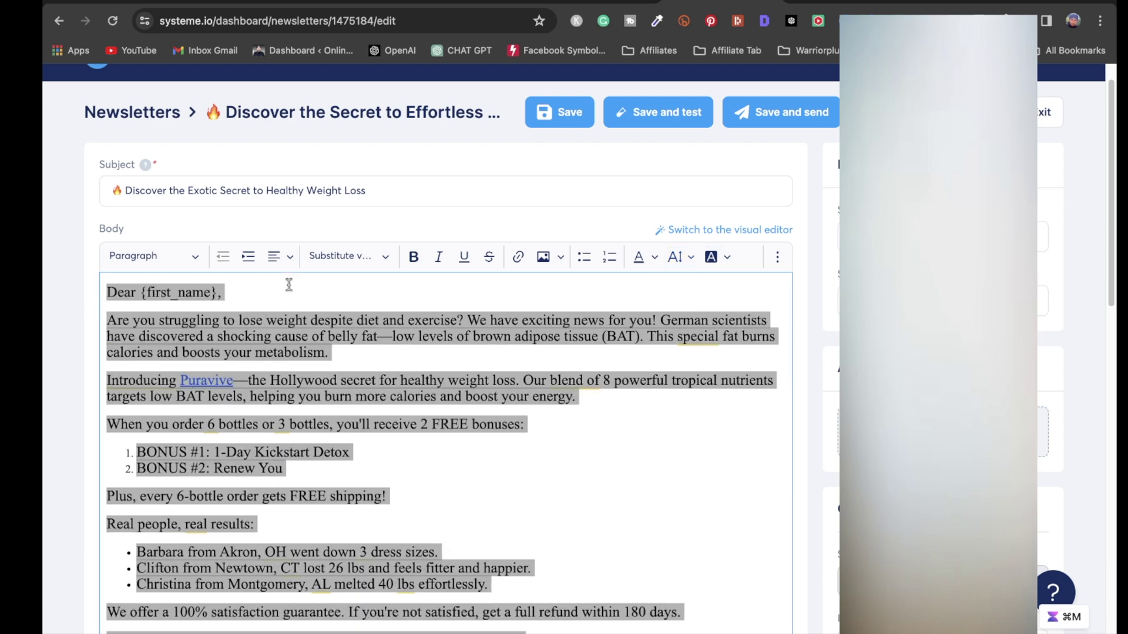
Change the greeting word "Dear" before the first-name variable to "YO"
click(136, 292)
key(BackSpace)
key(BackSpace)
key(BackSpace)
key(BackSpace)
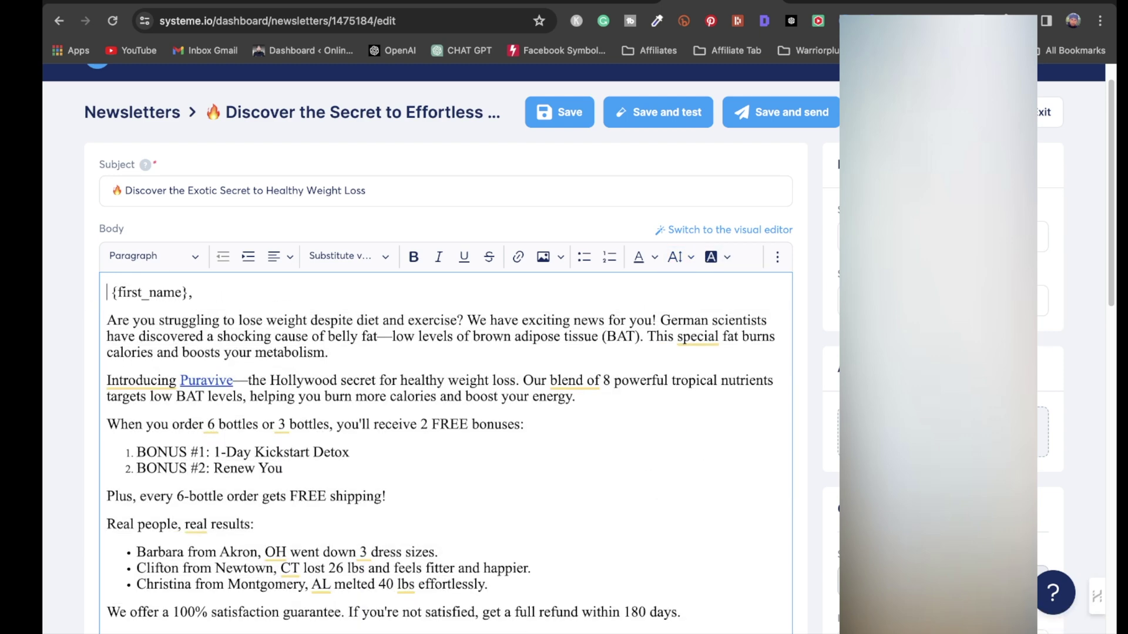
text(YO)
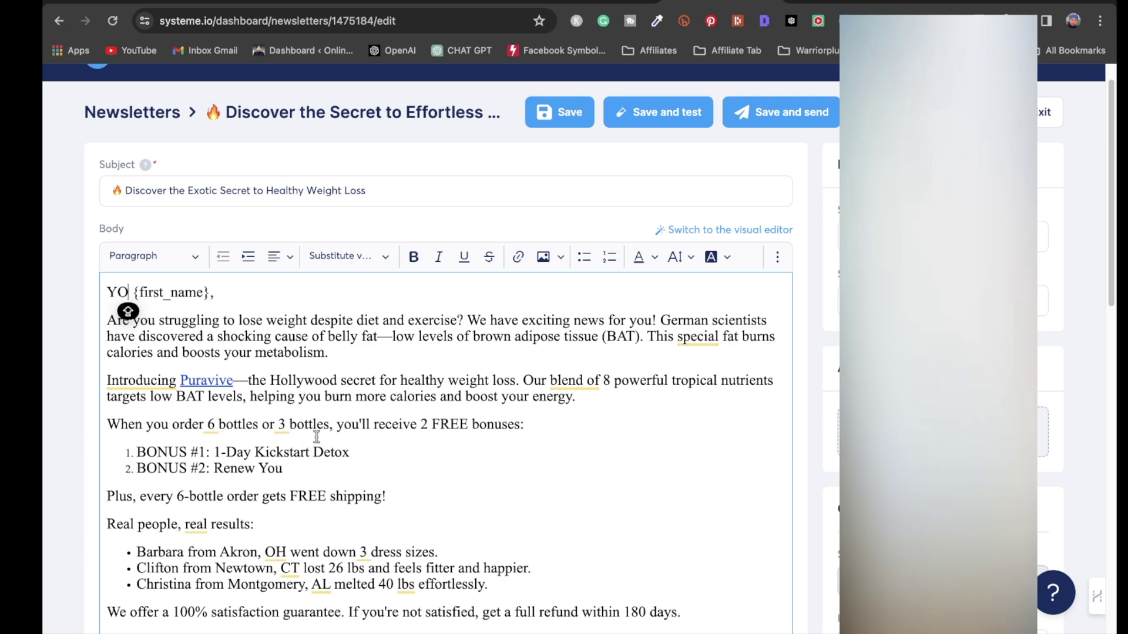
Switch to the Puravive sales page by way of ChatGPT and close the Voilà chat that covers the page
scroll(536, 376, down, 2)
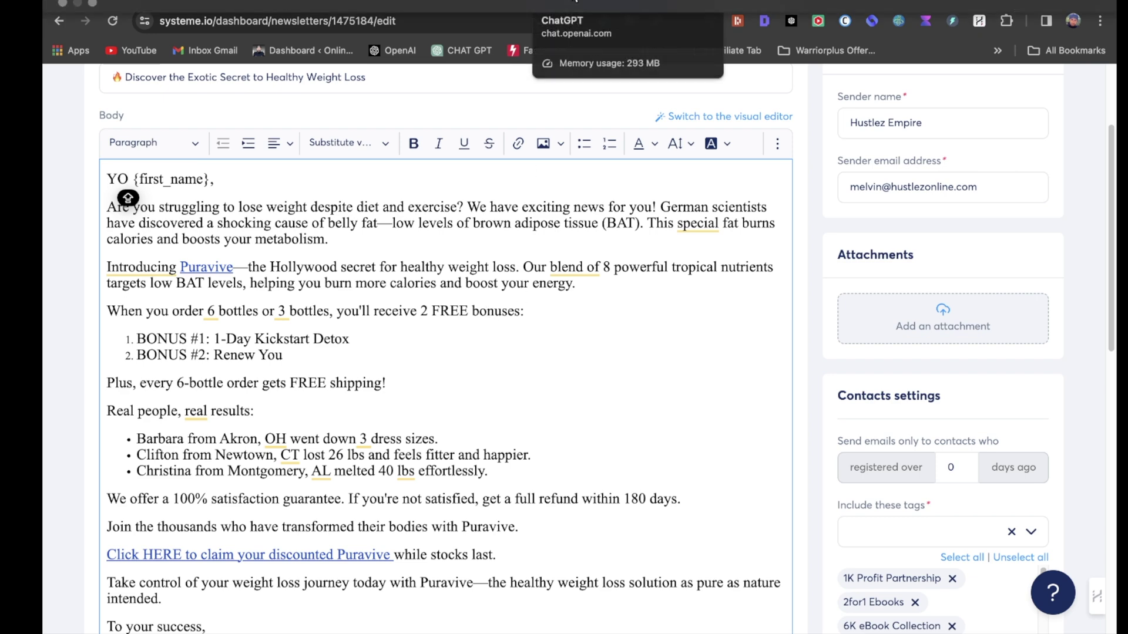
click(579, 4)
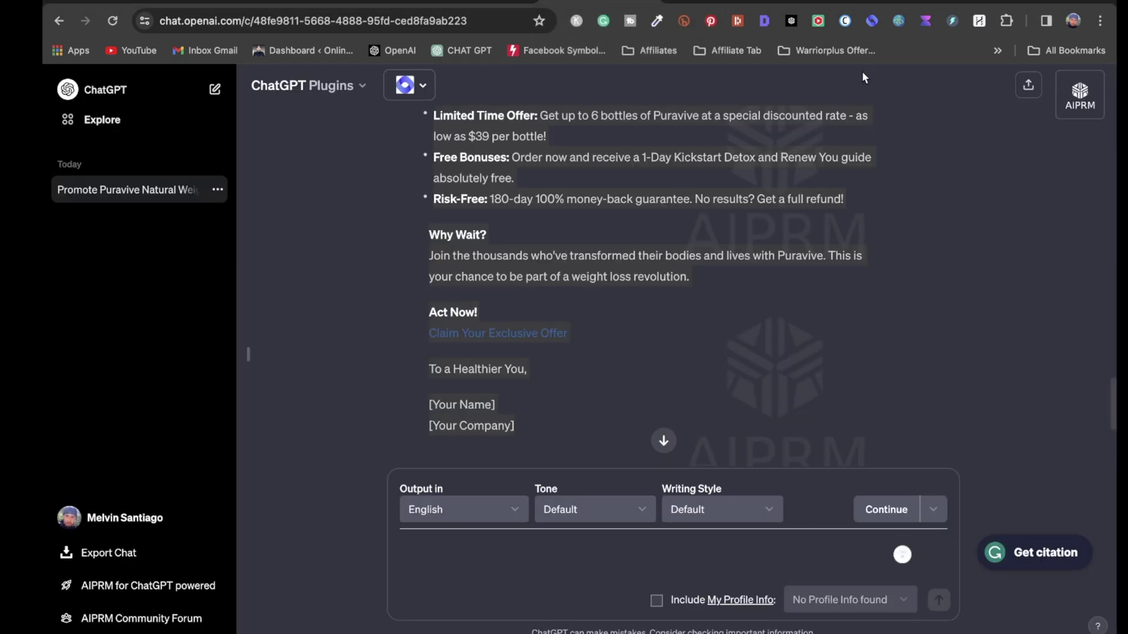
click(828, 4)
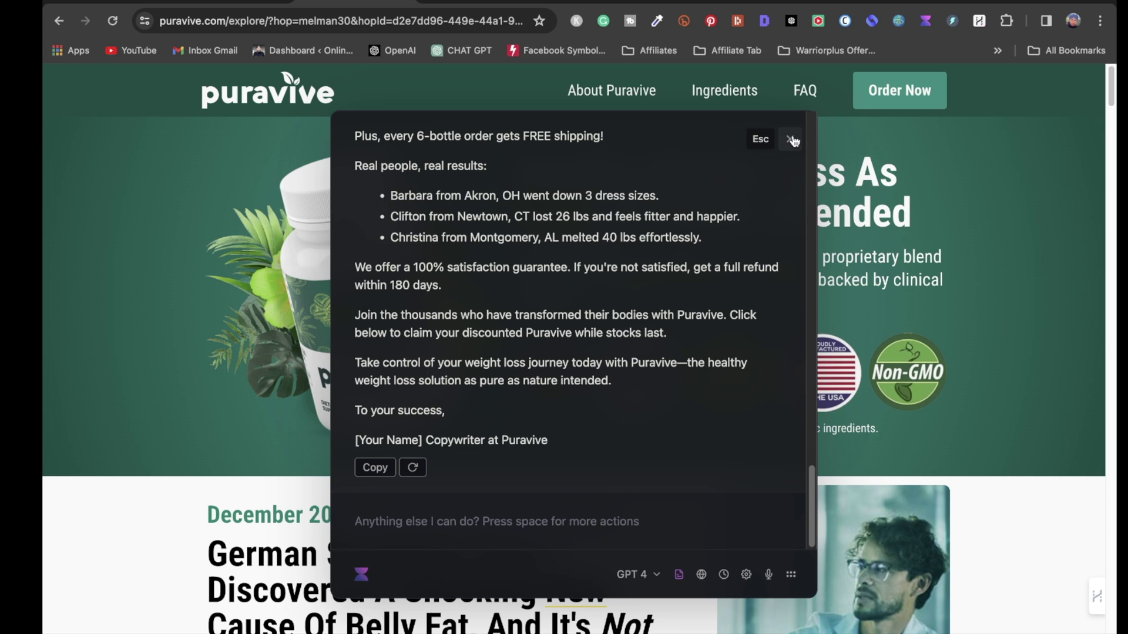
click(793, 141)
Open HARPA AI on the Puravive page, look up "/EMAIL" and run Promotional text writer with "\" as the product description
click(980, 21)
text(/)
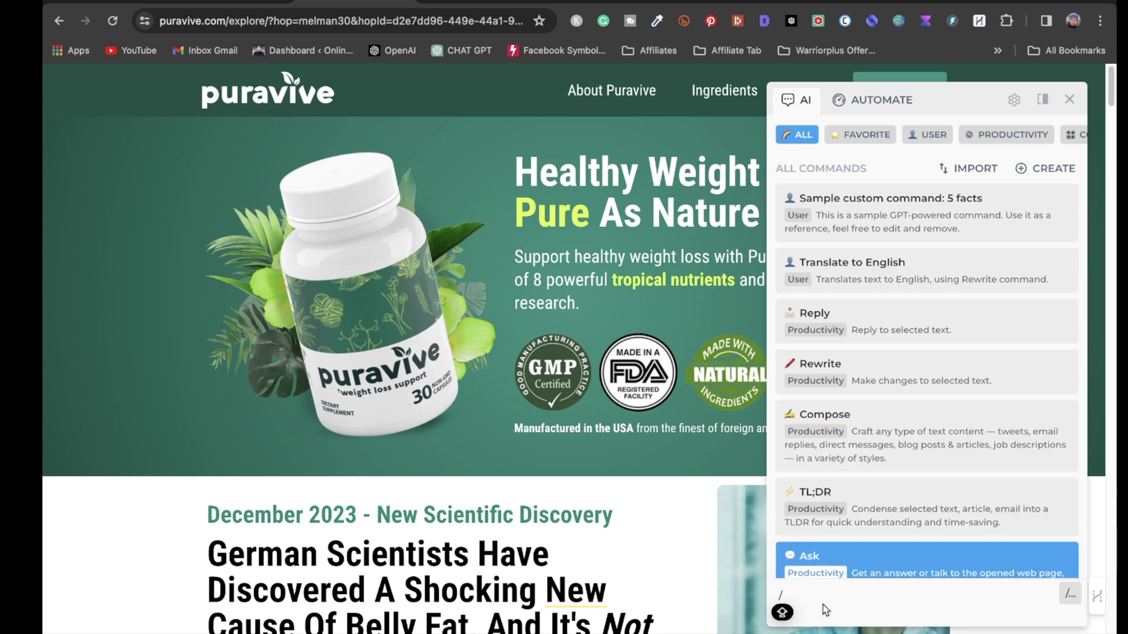
text(EMAIL)
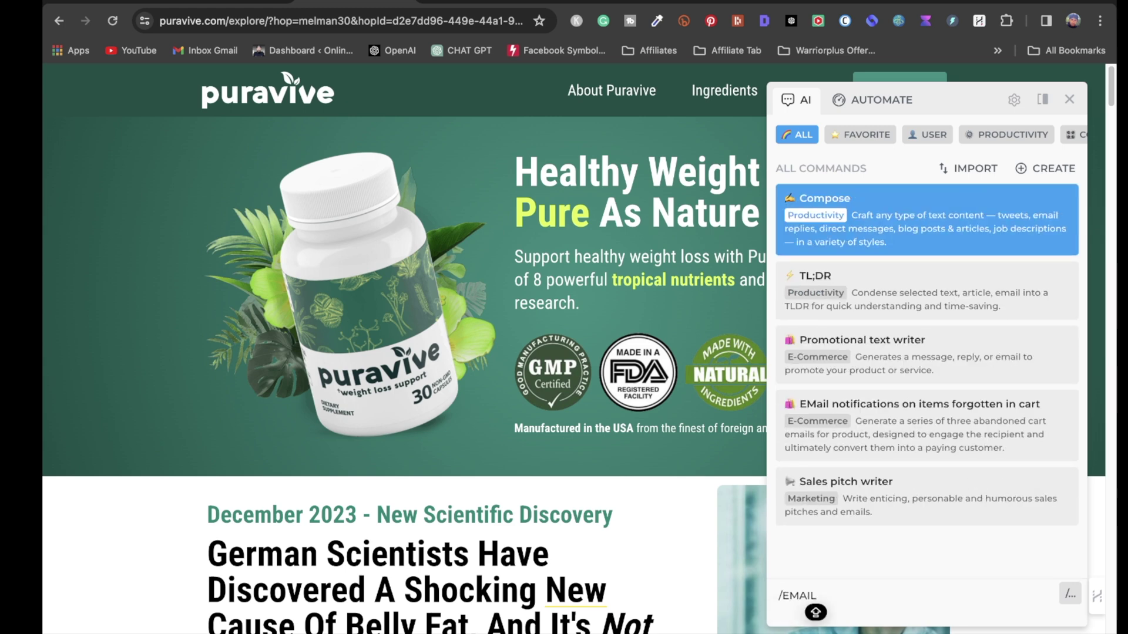
click(902, 355)
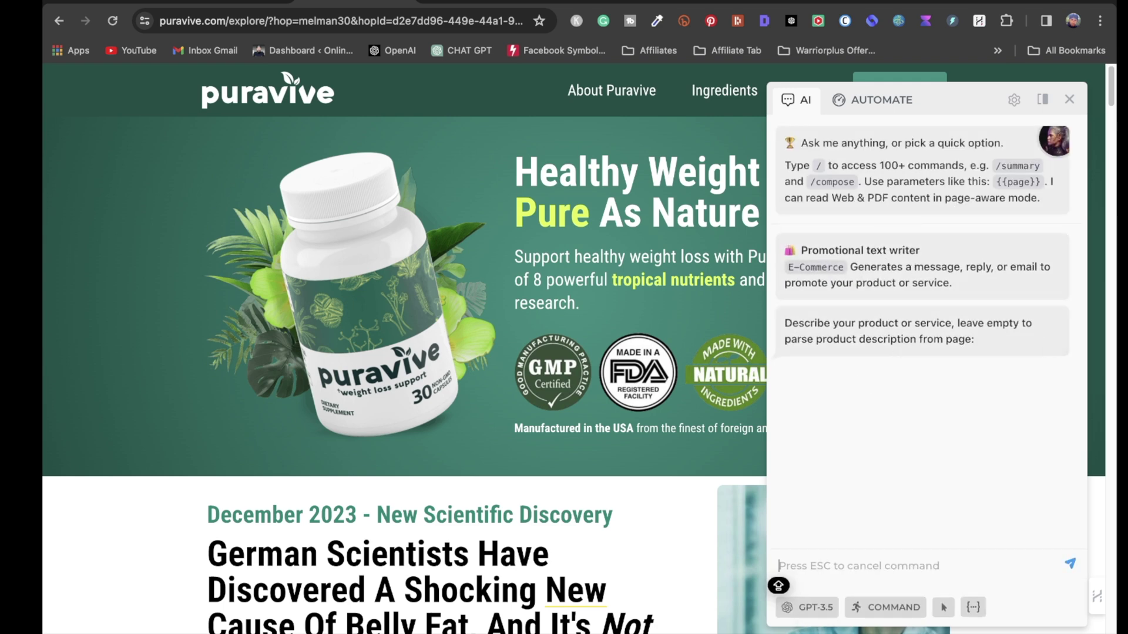
text(\)
key(Return)
Send HARPA AI the request "please write me a email promoting the product on the page"
text(please write me a email promoting the product on the pa)
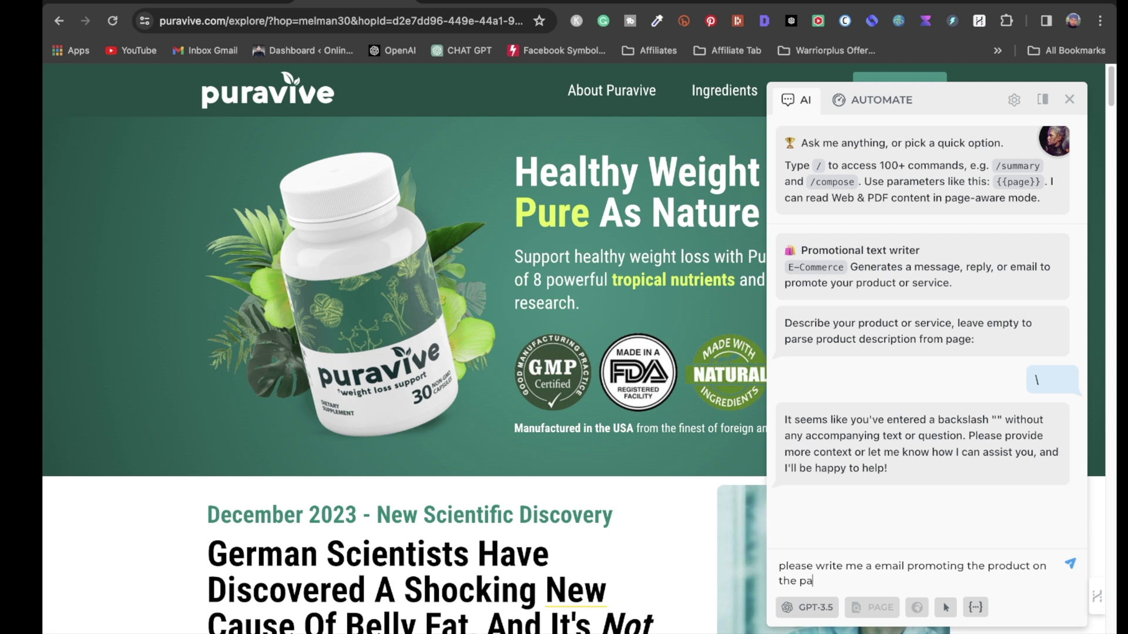
text(ge)
key(Return)
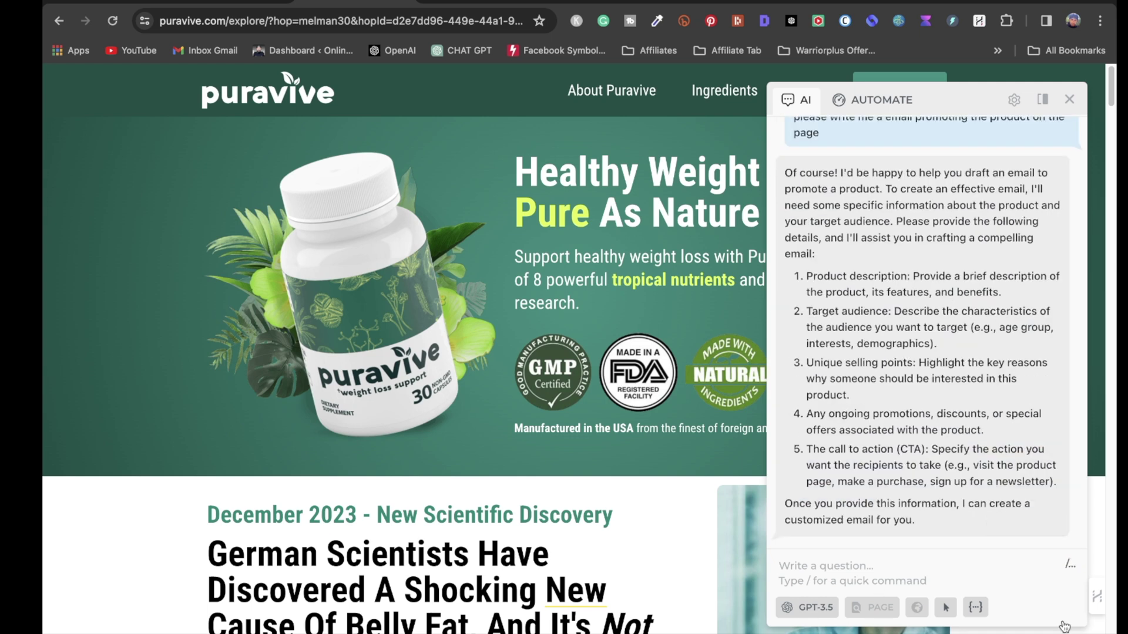
Grab the Puravive page's hero section text into the HARPA AI chat, send it as product information and read the email draft
click(942, 612)
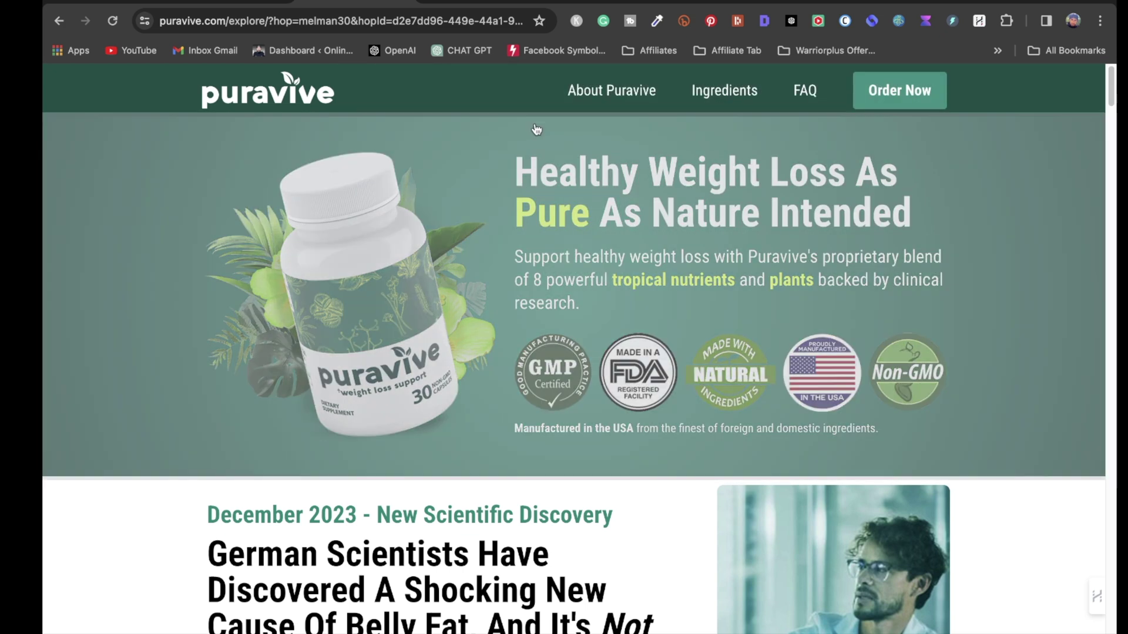
click(534, 128)
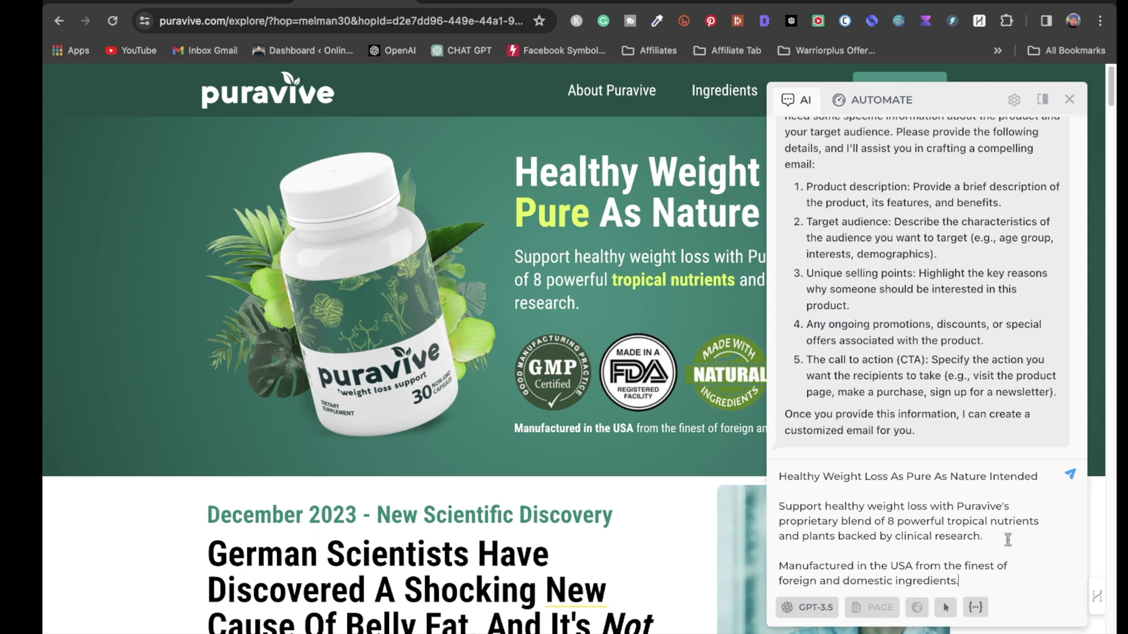
key(Return)
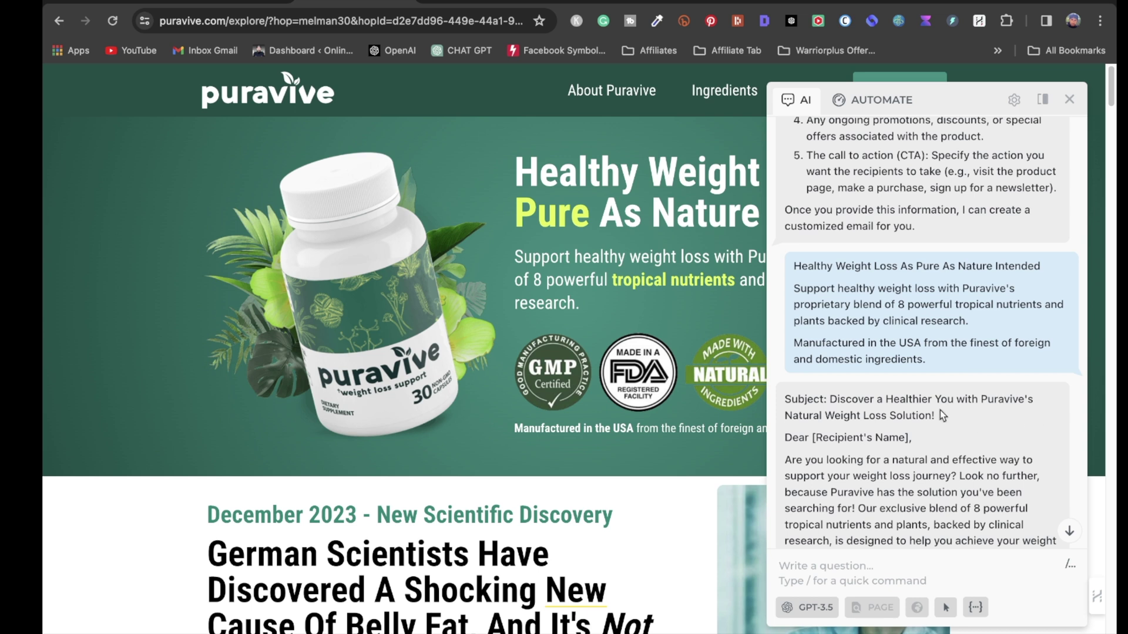
scroll(873, 455, down, 2)
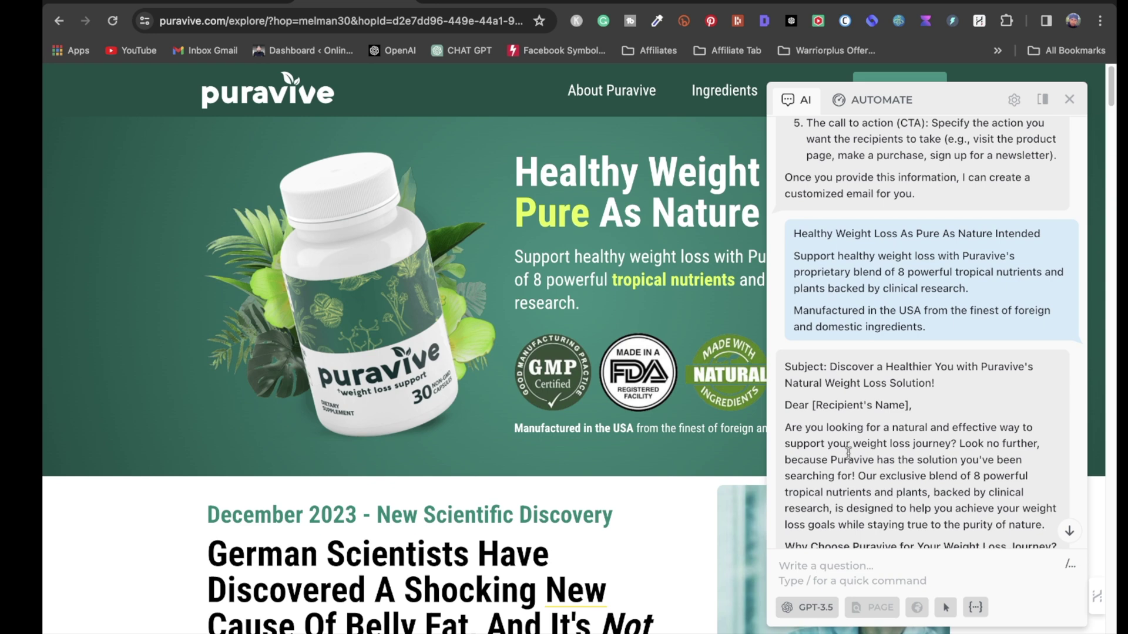
scroll(848, 453, down, 1)
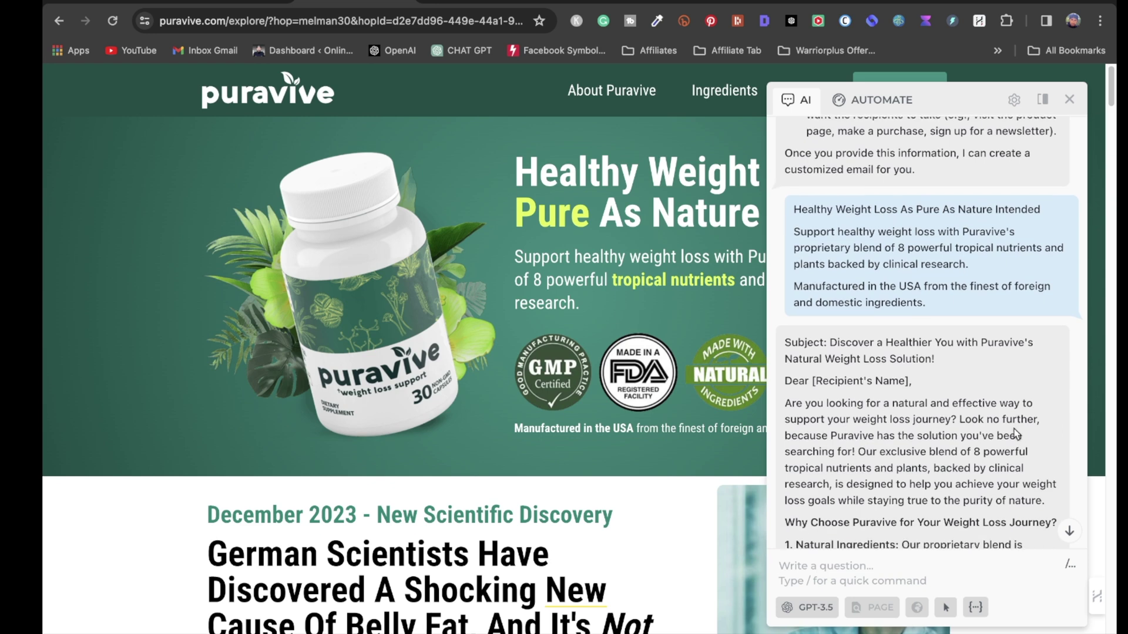
scroll(884, 473, down, 3)
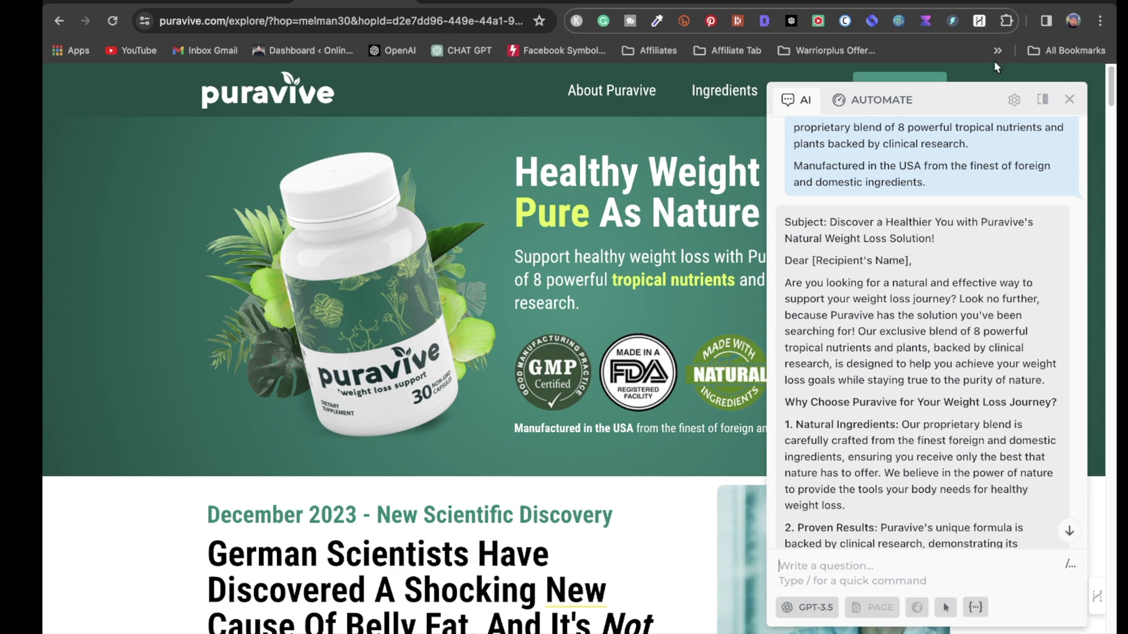
Bring up HARPA AI's full command list and browse it through the Productivity, Control and SEO commands
click(978, 21)
click(986, 23)
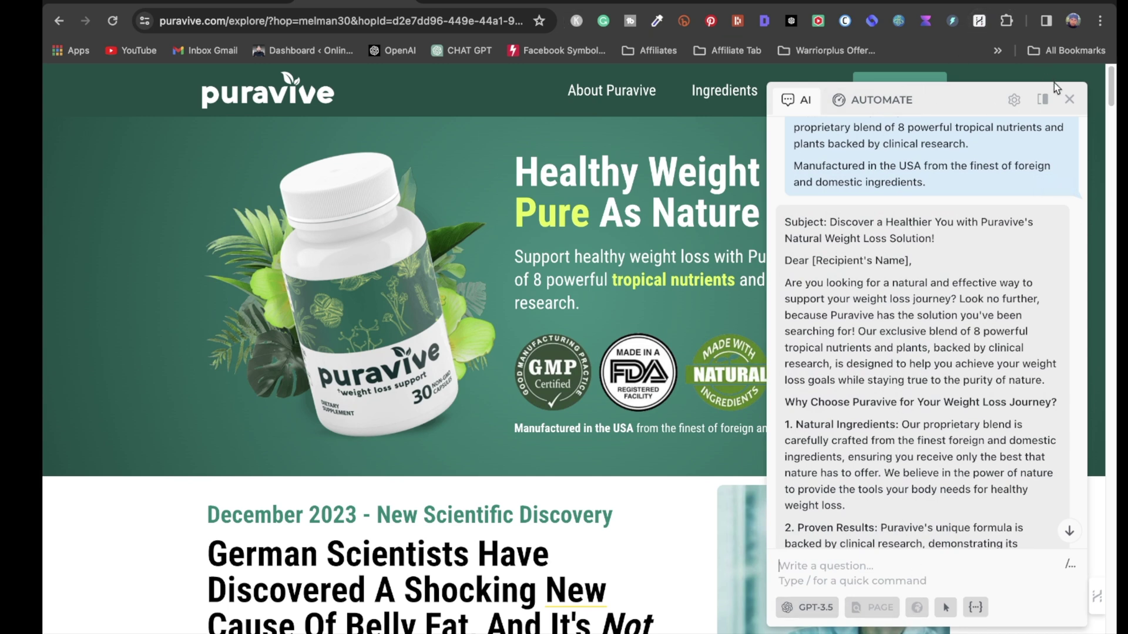
text(/)
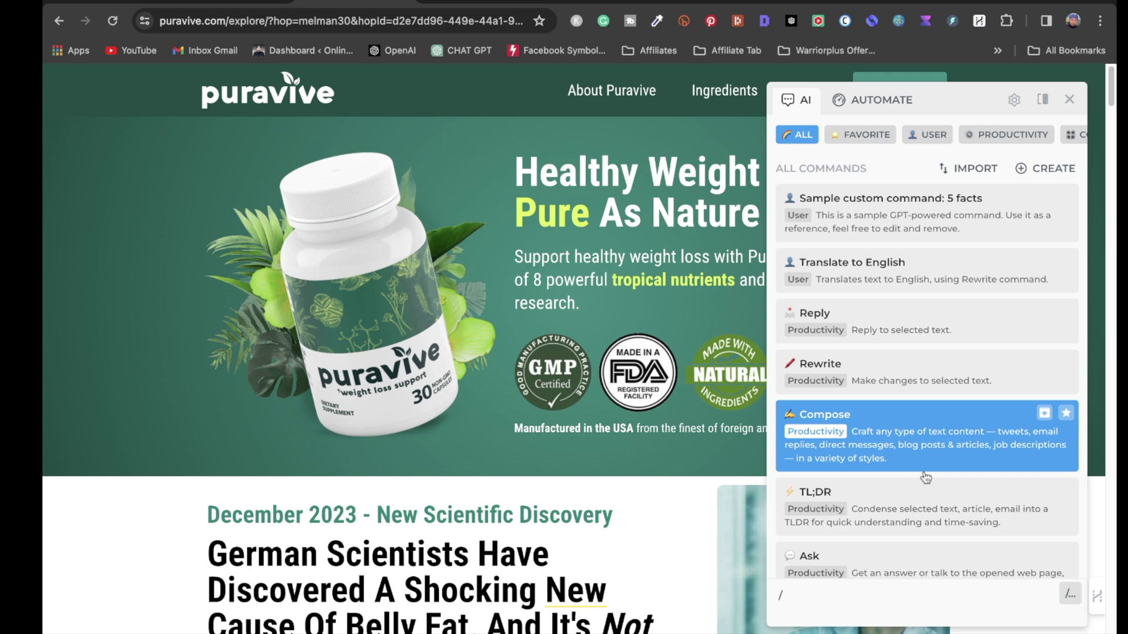
scroll(863, 342, down, 6)
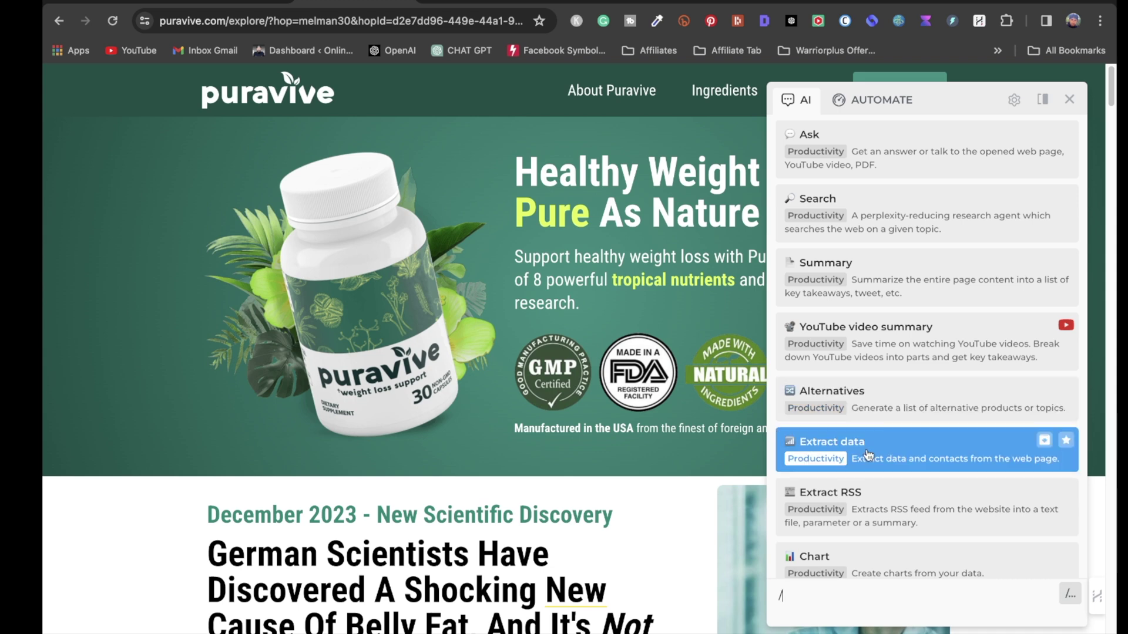
scroll(862, 473, down, 3)
scroll(862, 473, down, 12)
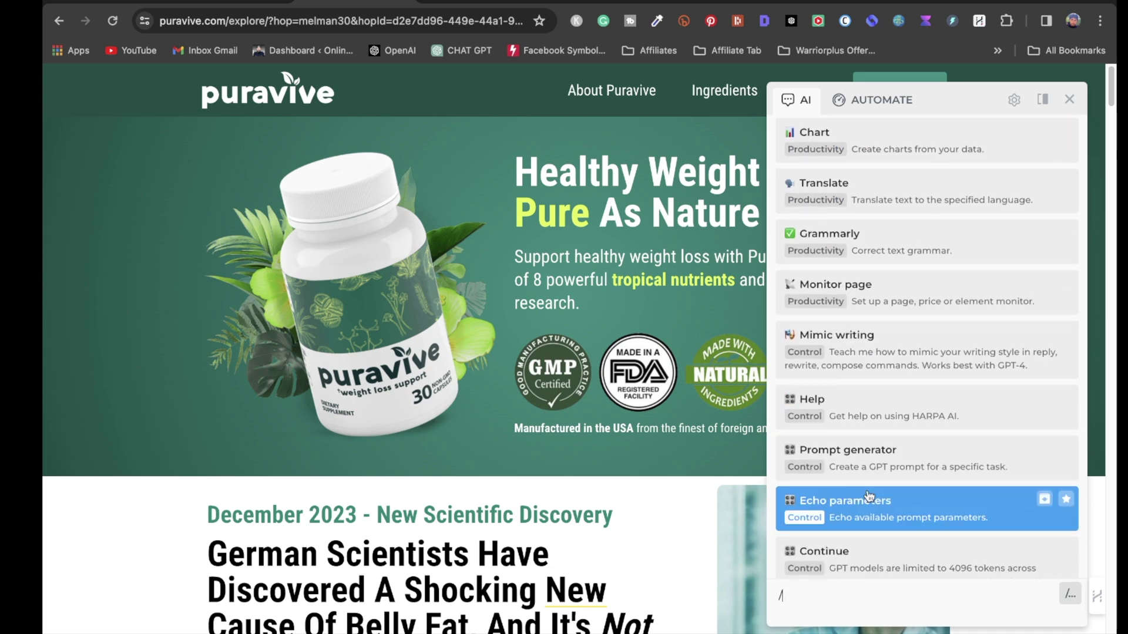
scroll(871, 500, down, 6)
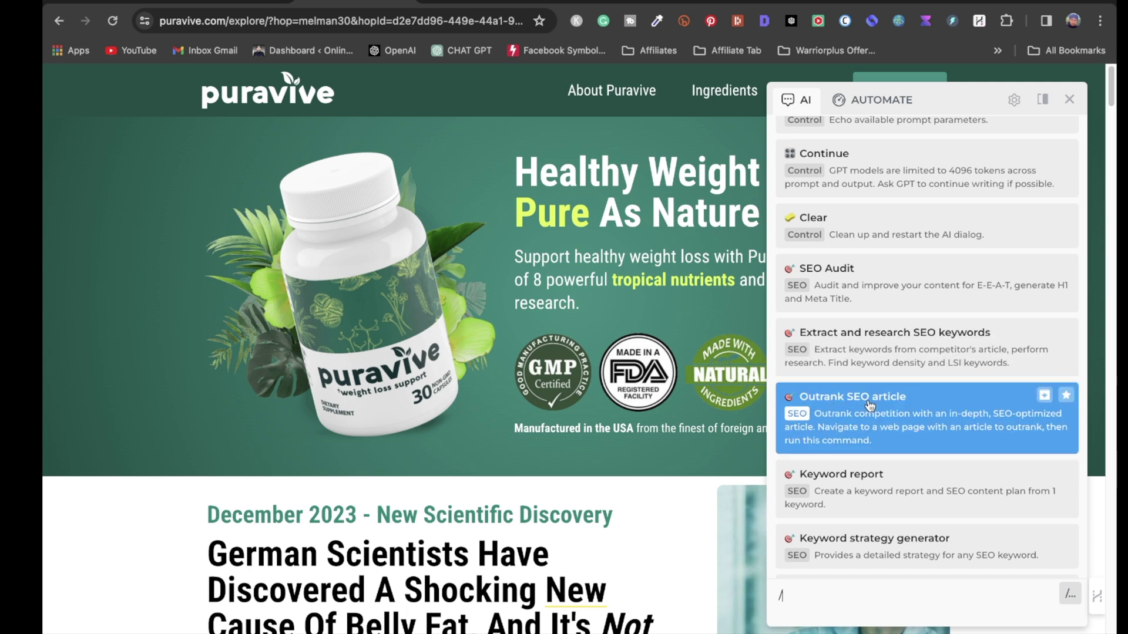
scroll(862, 429, down, 3)
scroll(862, 447, down, 5)
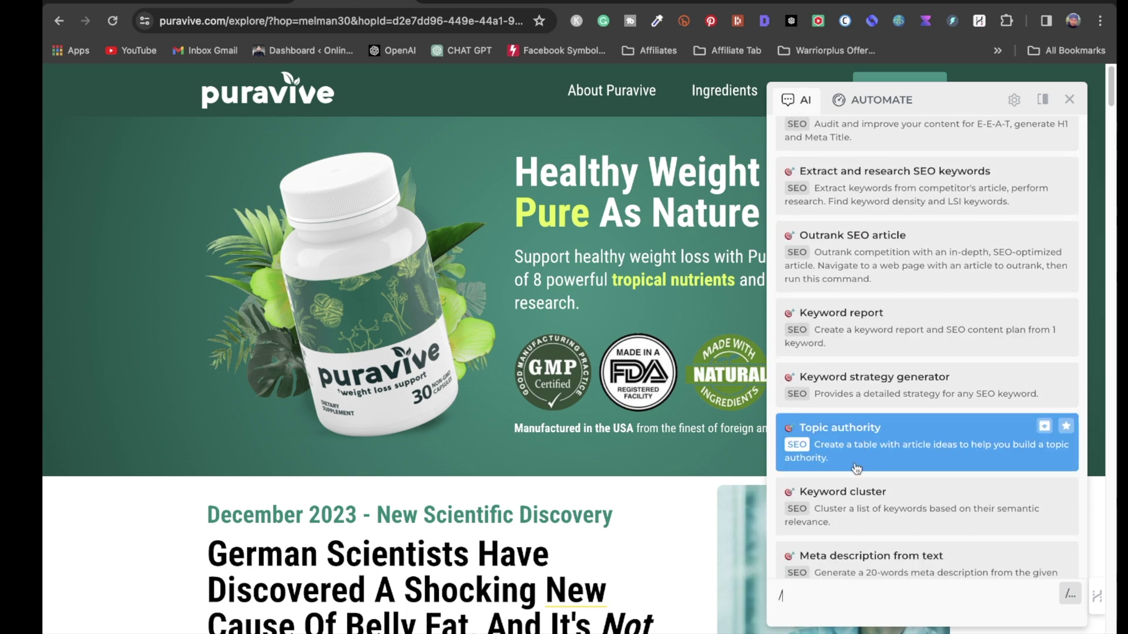
scroll(864, 461, down, 5)
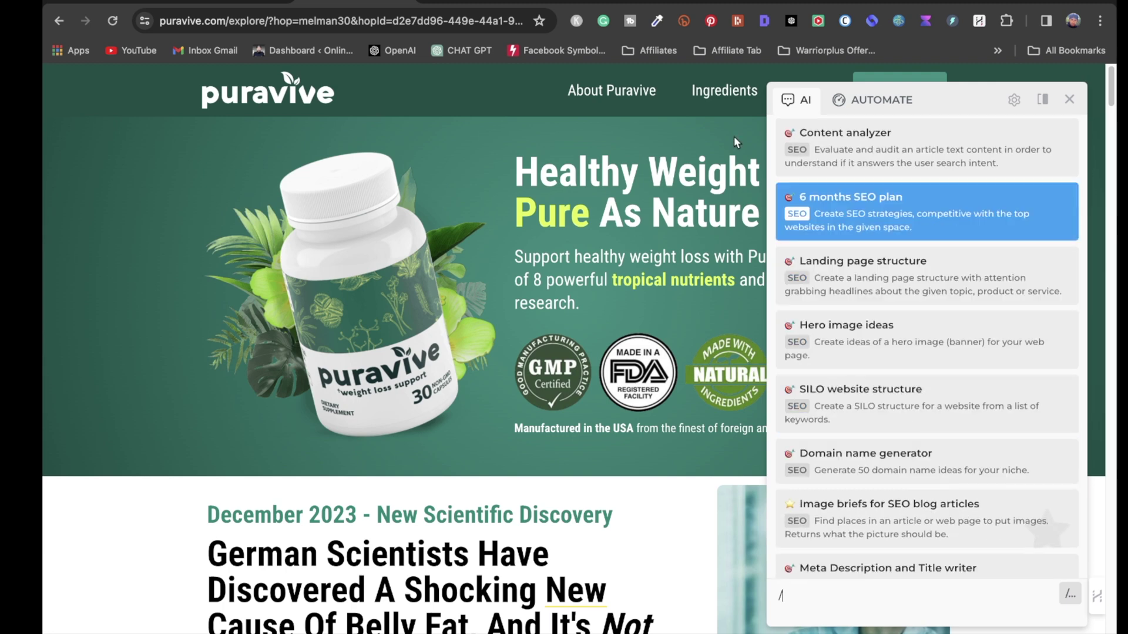